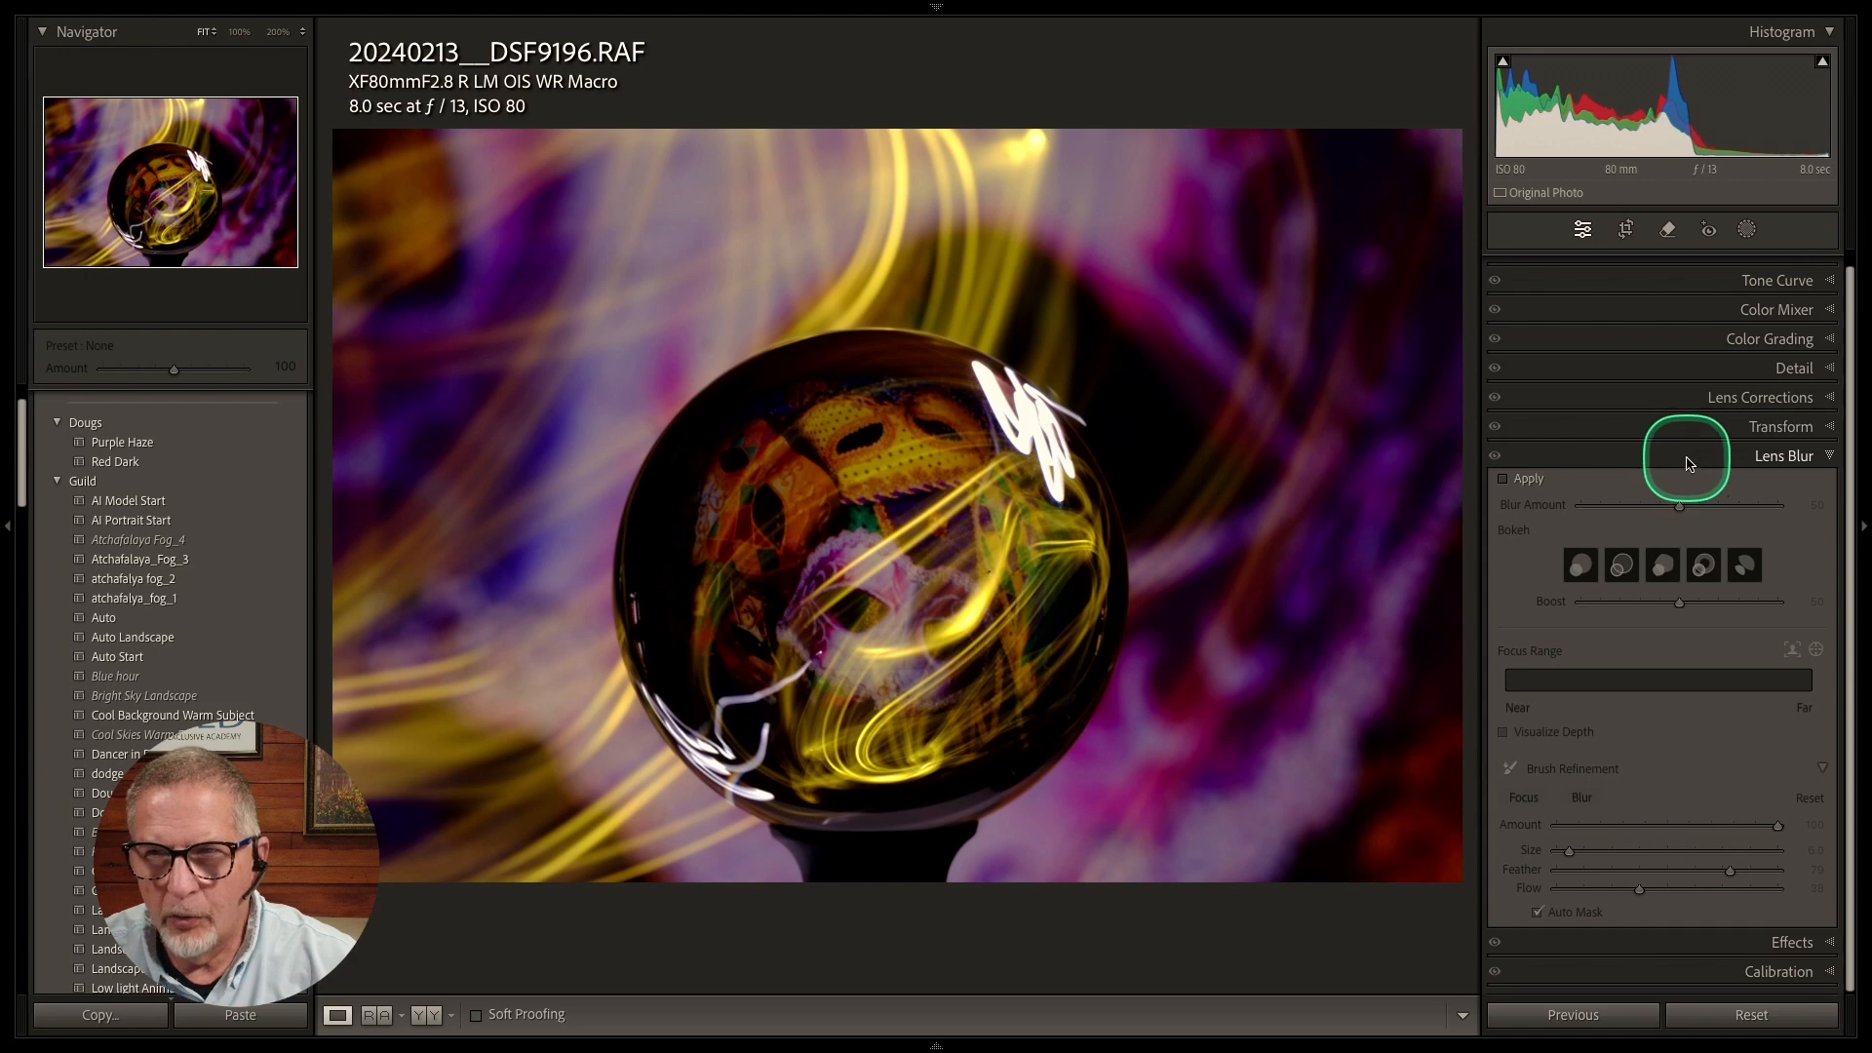
right_click(1691, 460)
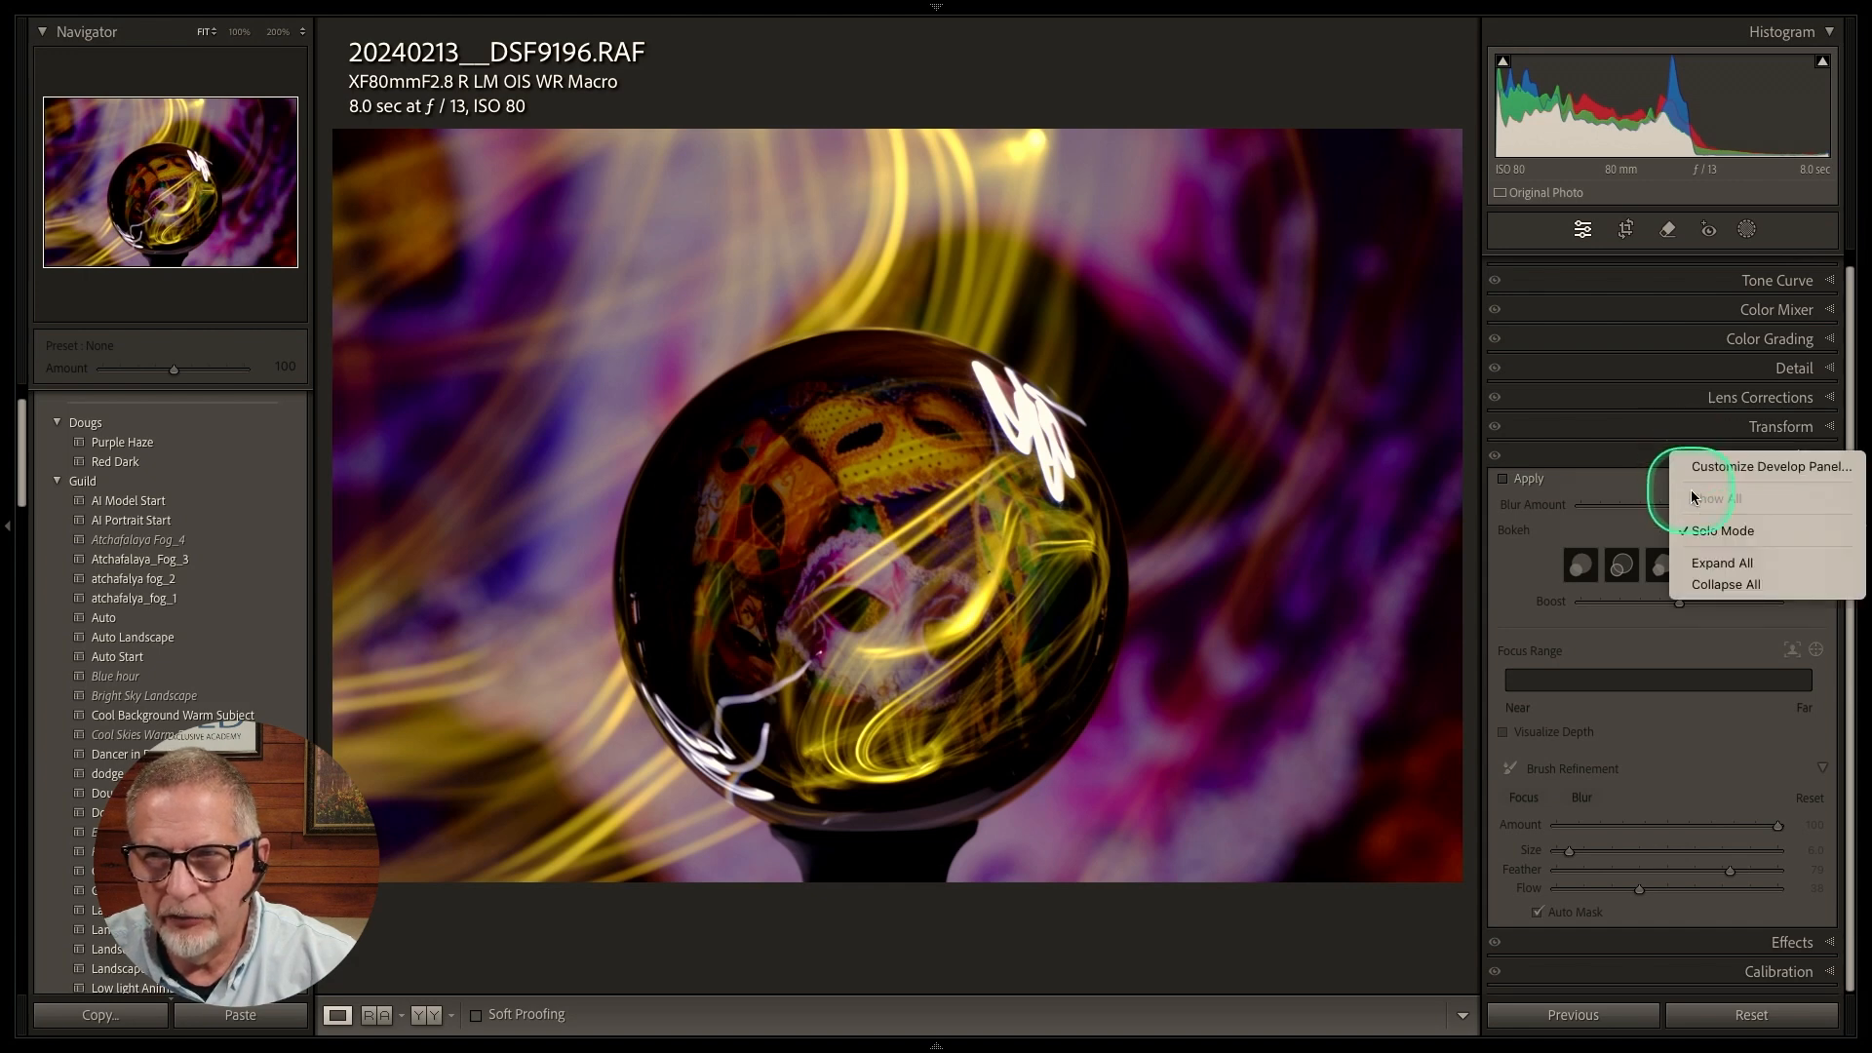
left_click(1641, 448)
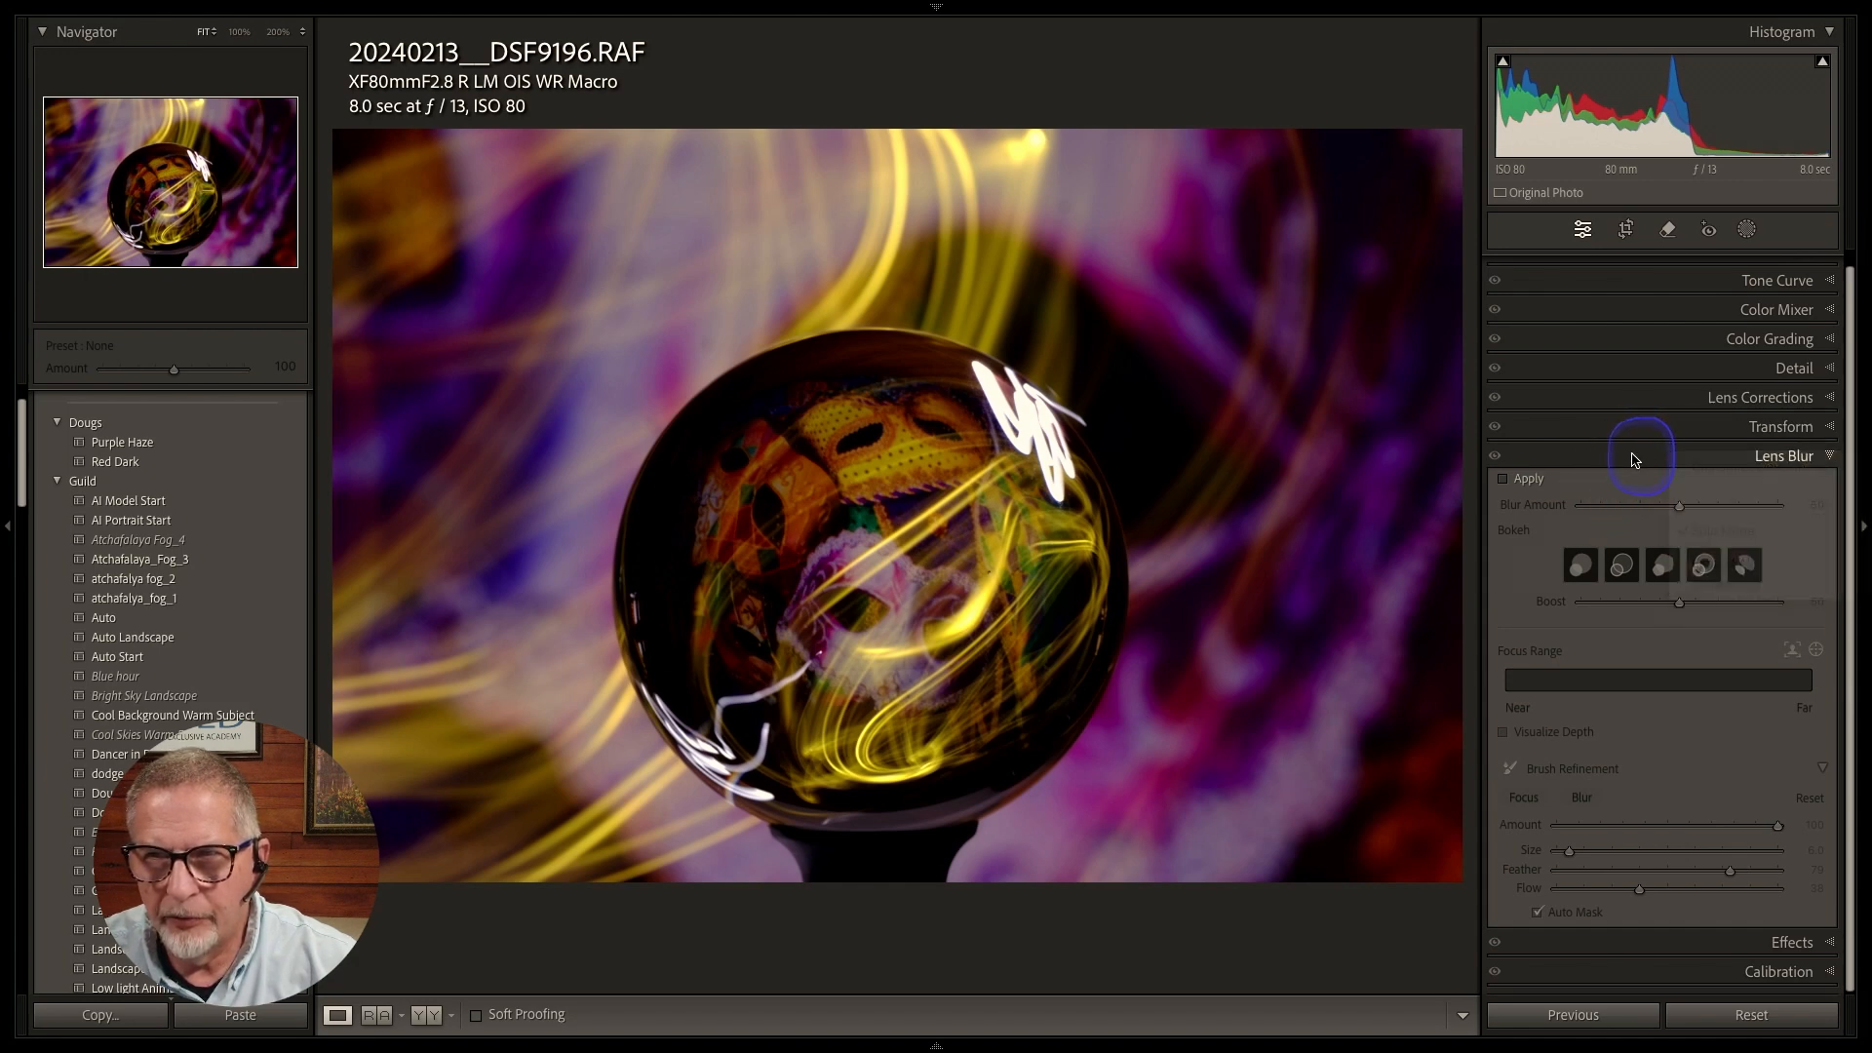
left_click(1776, 281)
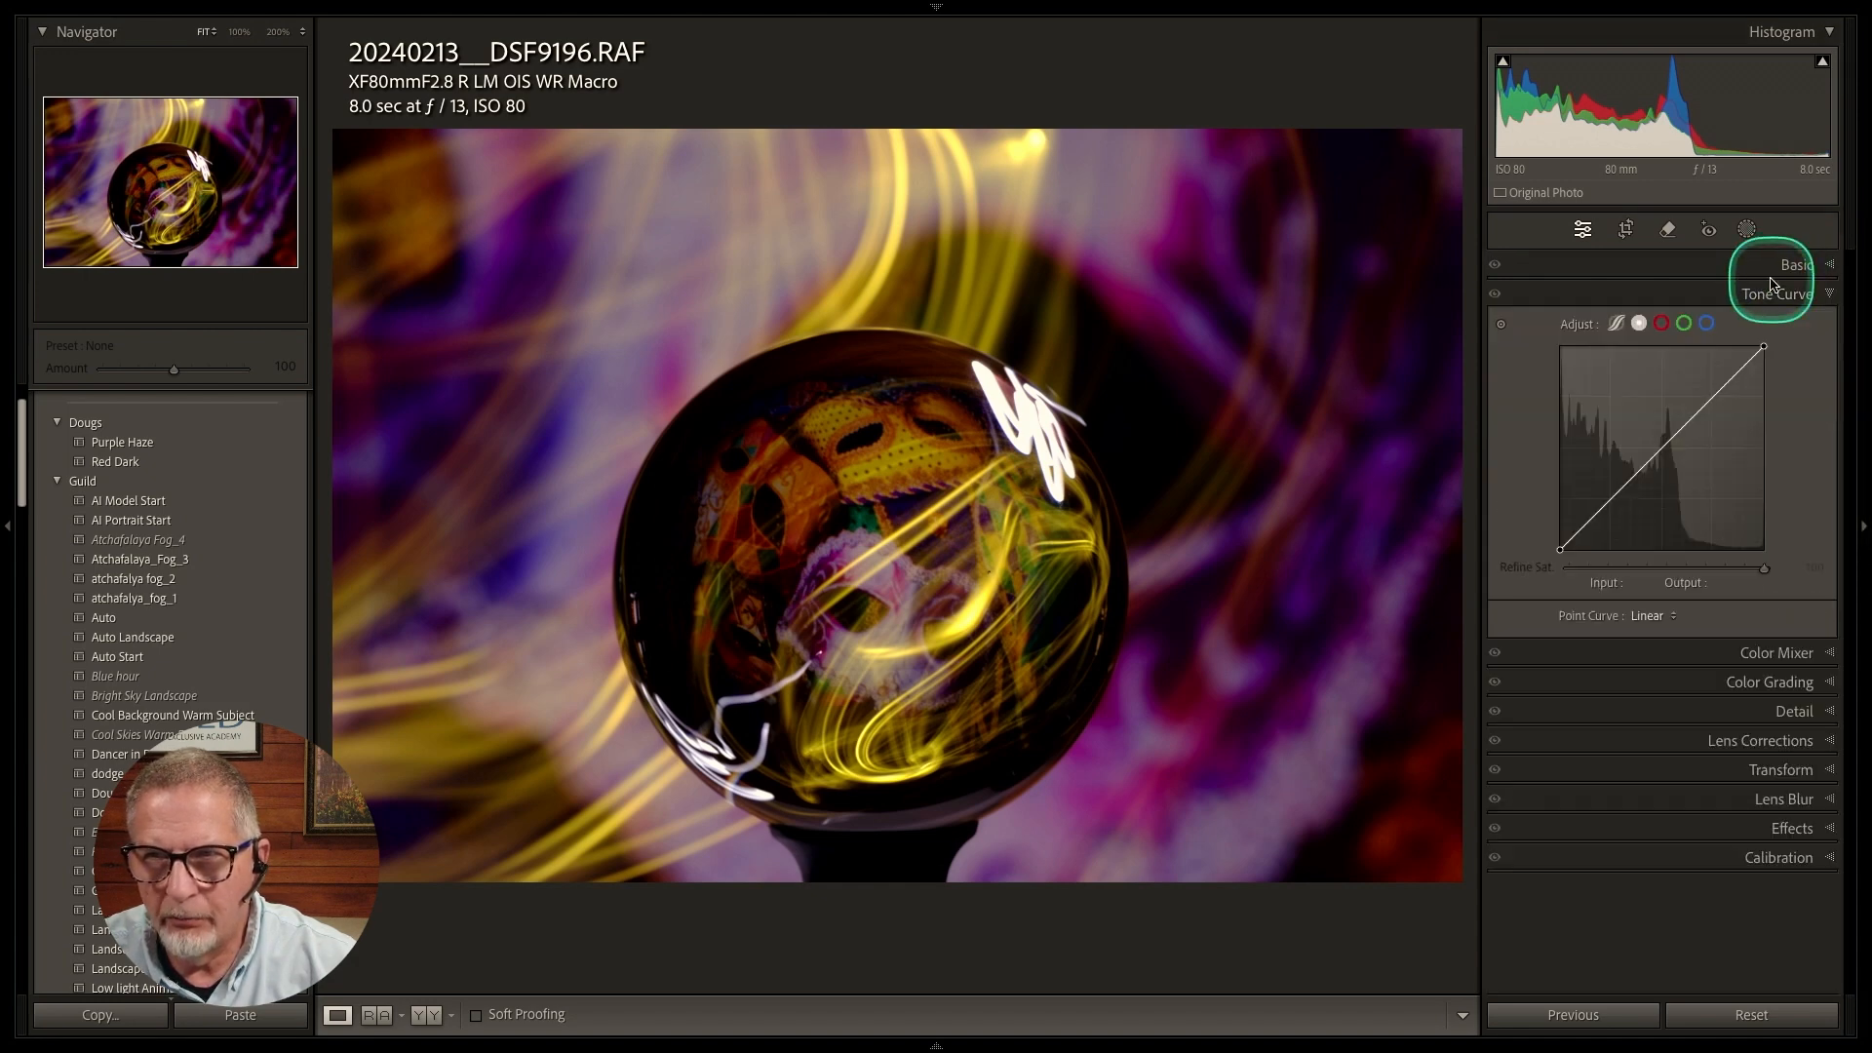
left_click(1791, 799)
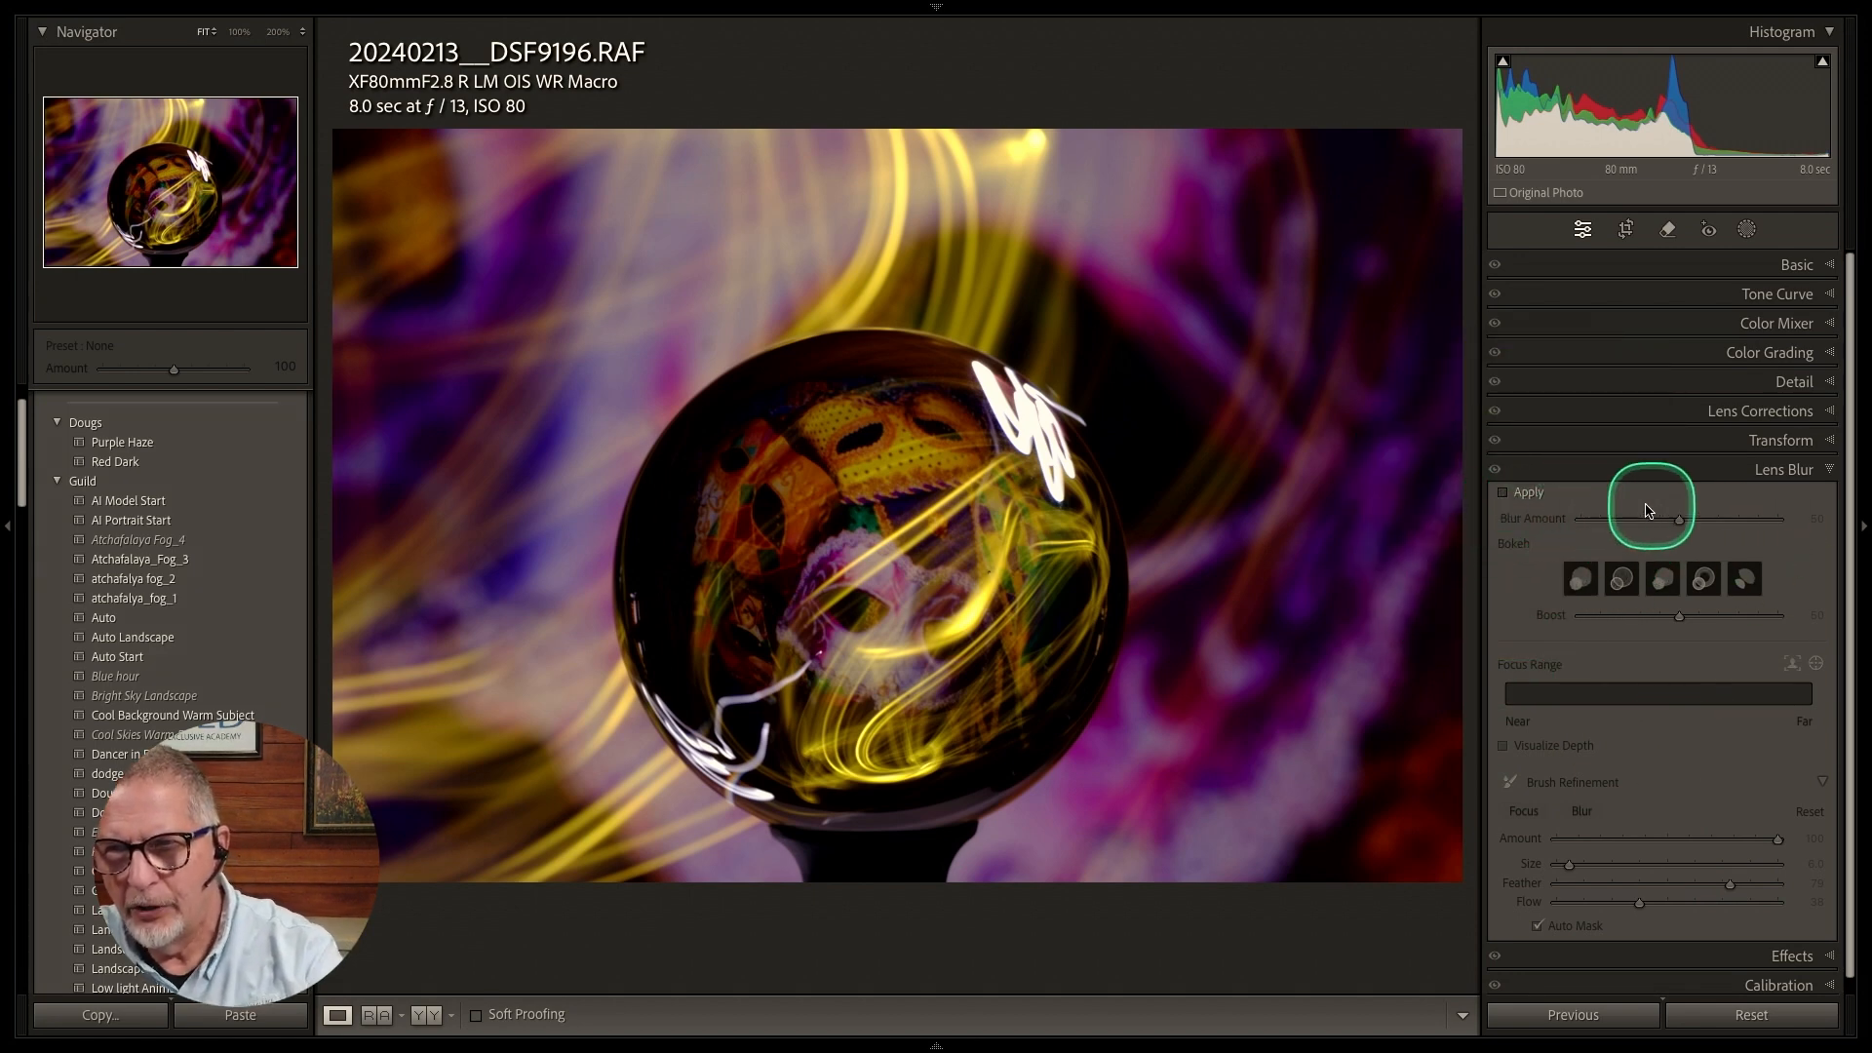
Apply Lens Blur to the crystal ball photo, trying a Blur Amount of 99 and resetting it to 50.
left_click(1504, 493)
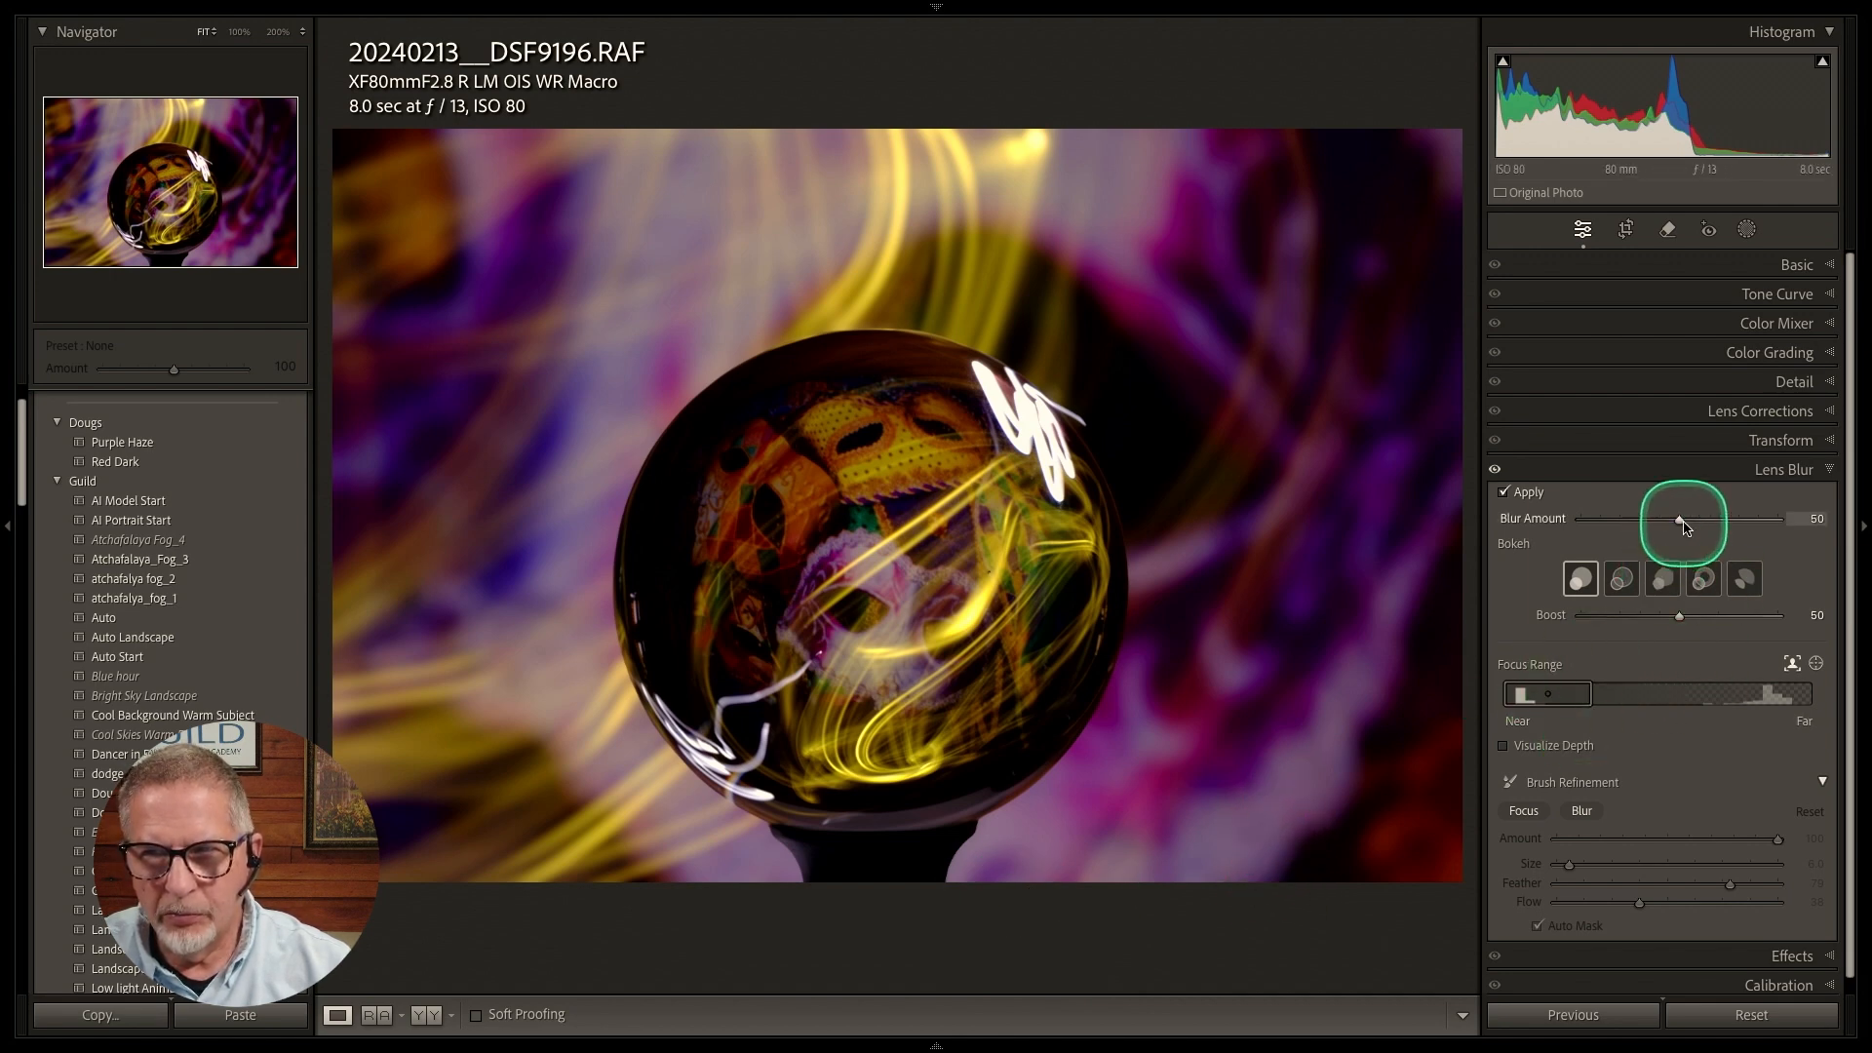
left_click_drag(1692, 520, 1770, 519)
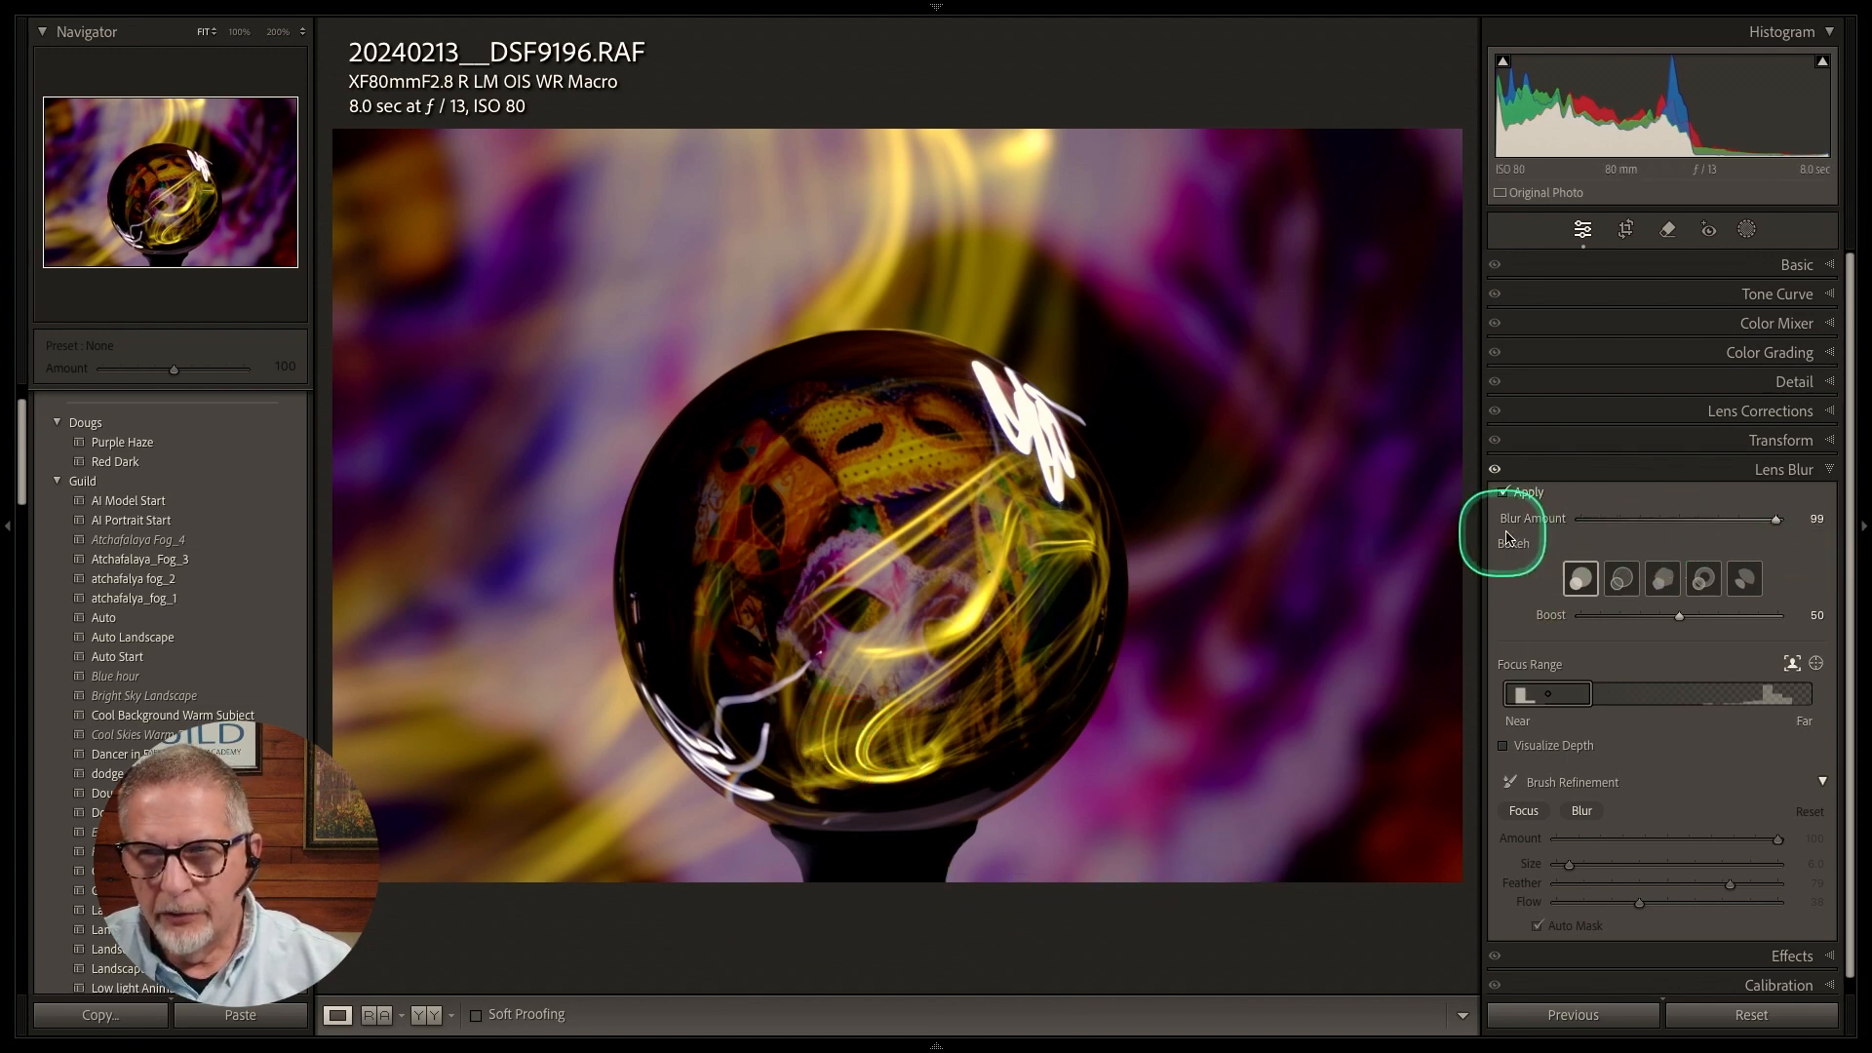
double_click(1550, 518)
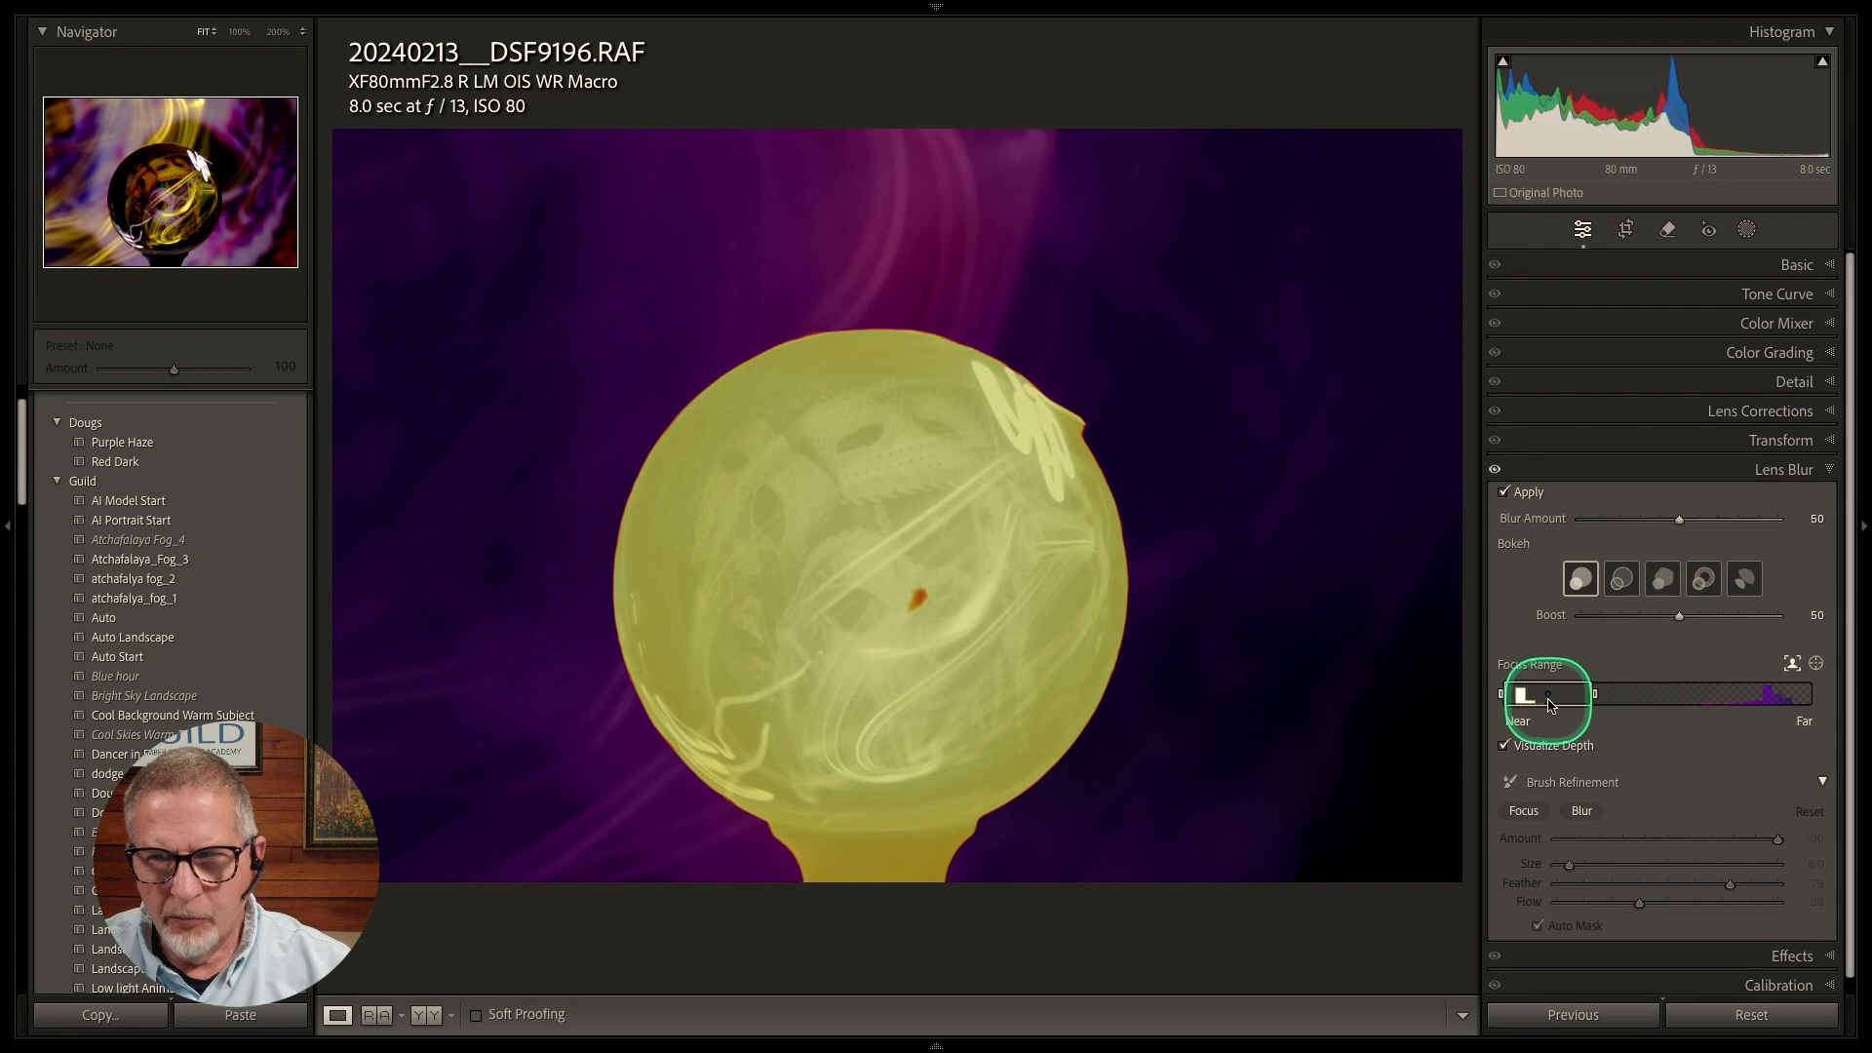
Try the focus range at the far and middle depths with the depth overlay hidden, and settle it narrowly over the near crystal ball.
left_click_drag(1552, 700, 1780, 712)
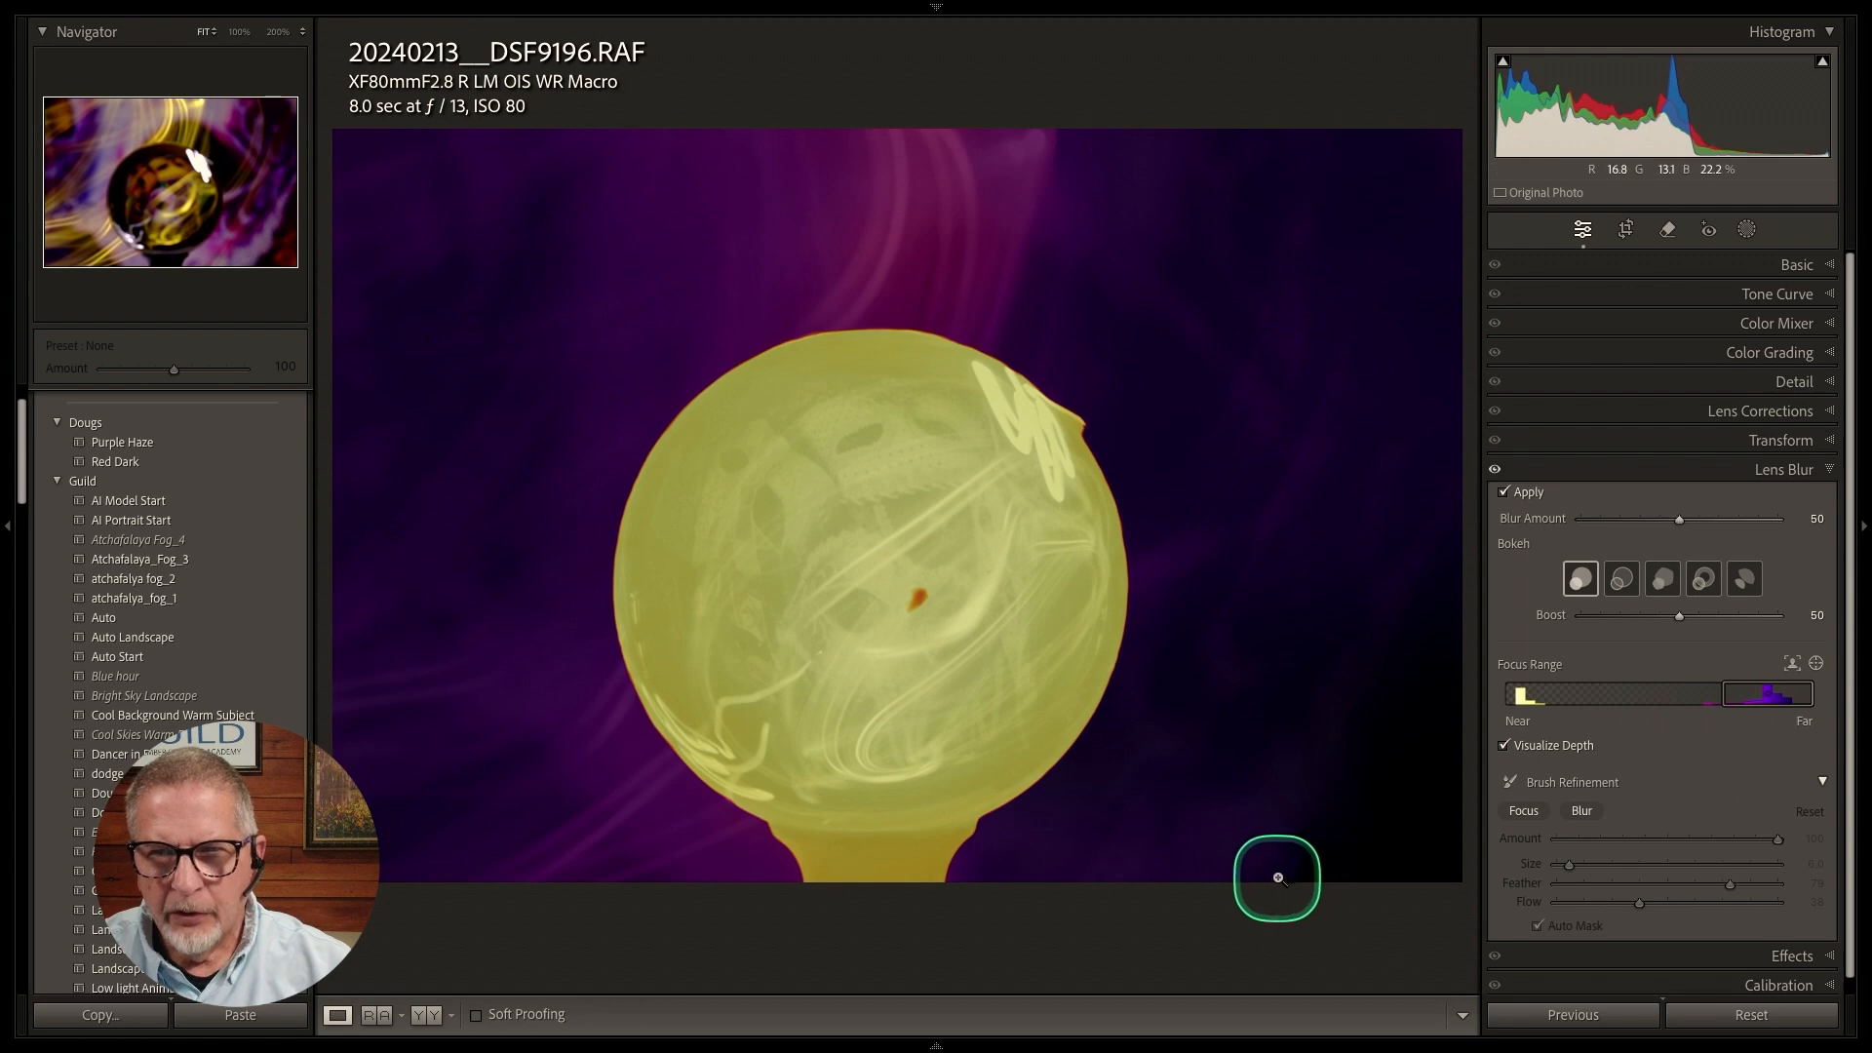
left_click(1503, 746)
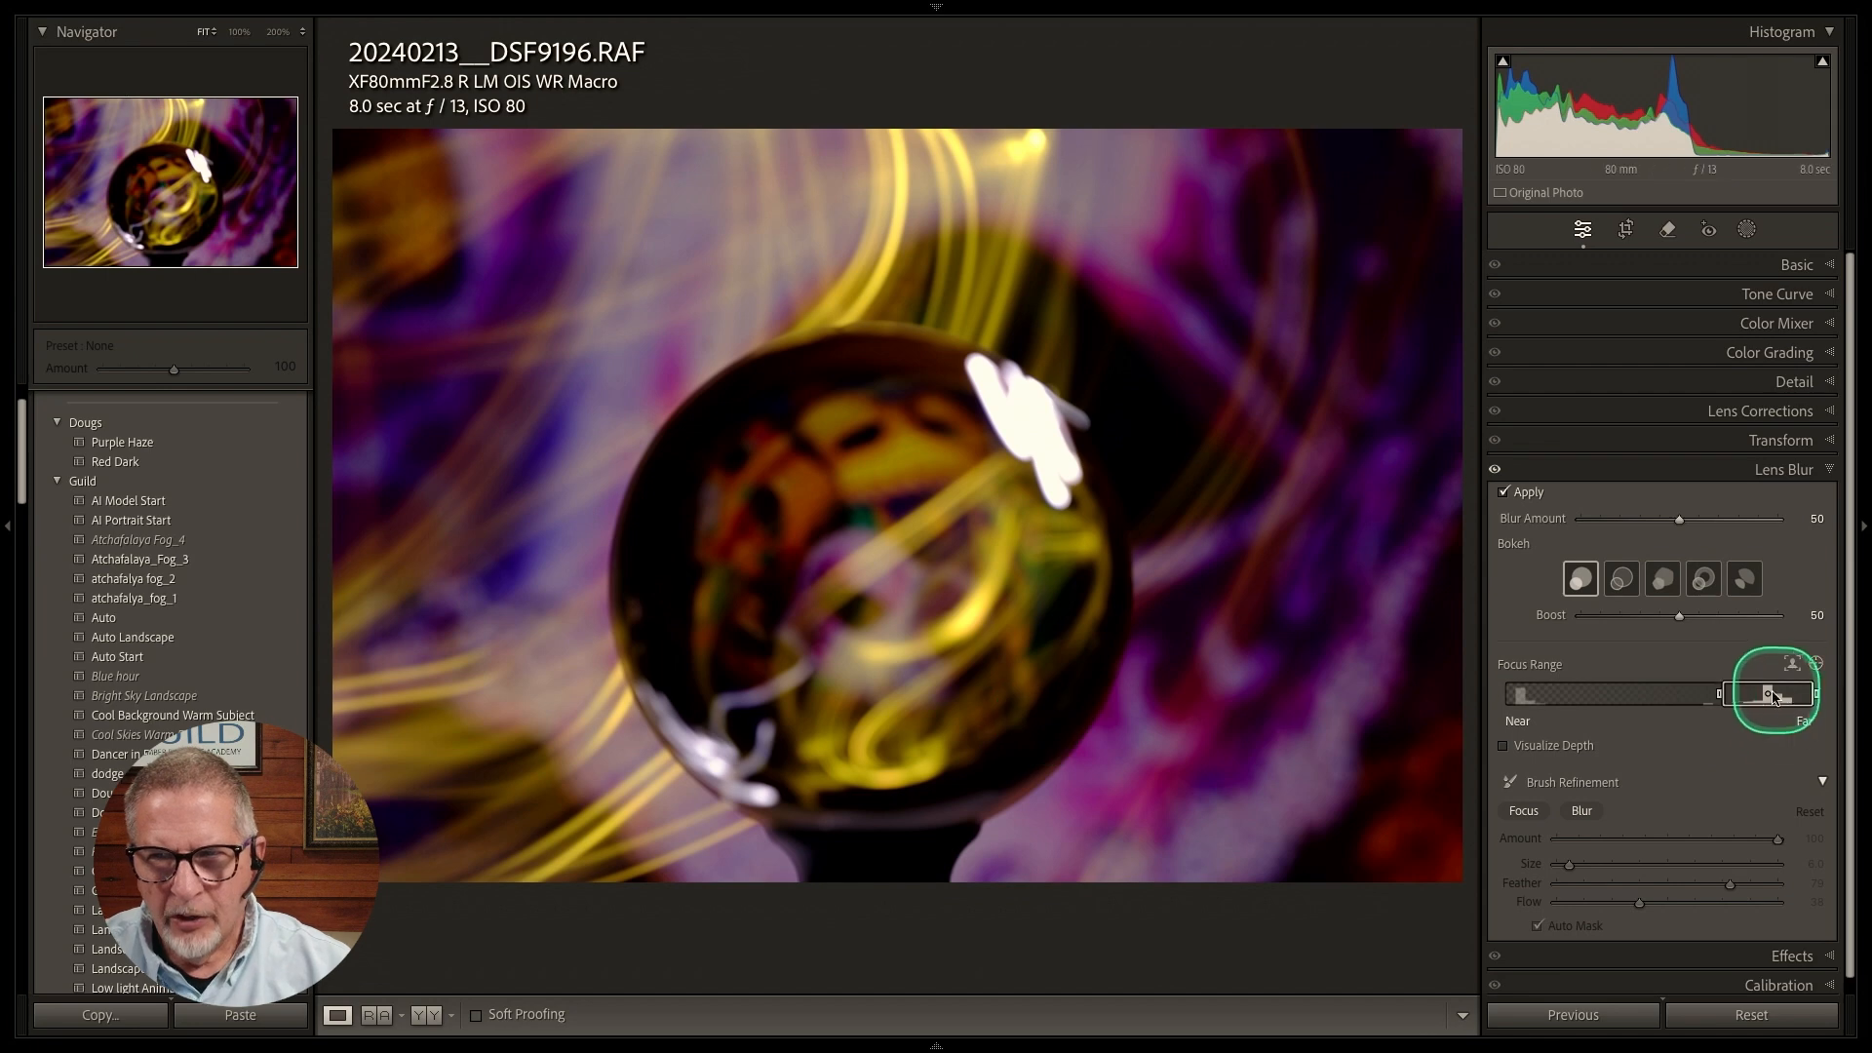
left_click_drag(1773, 694, 1526, 698)
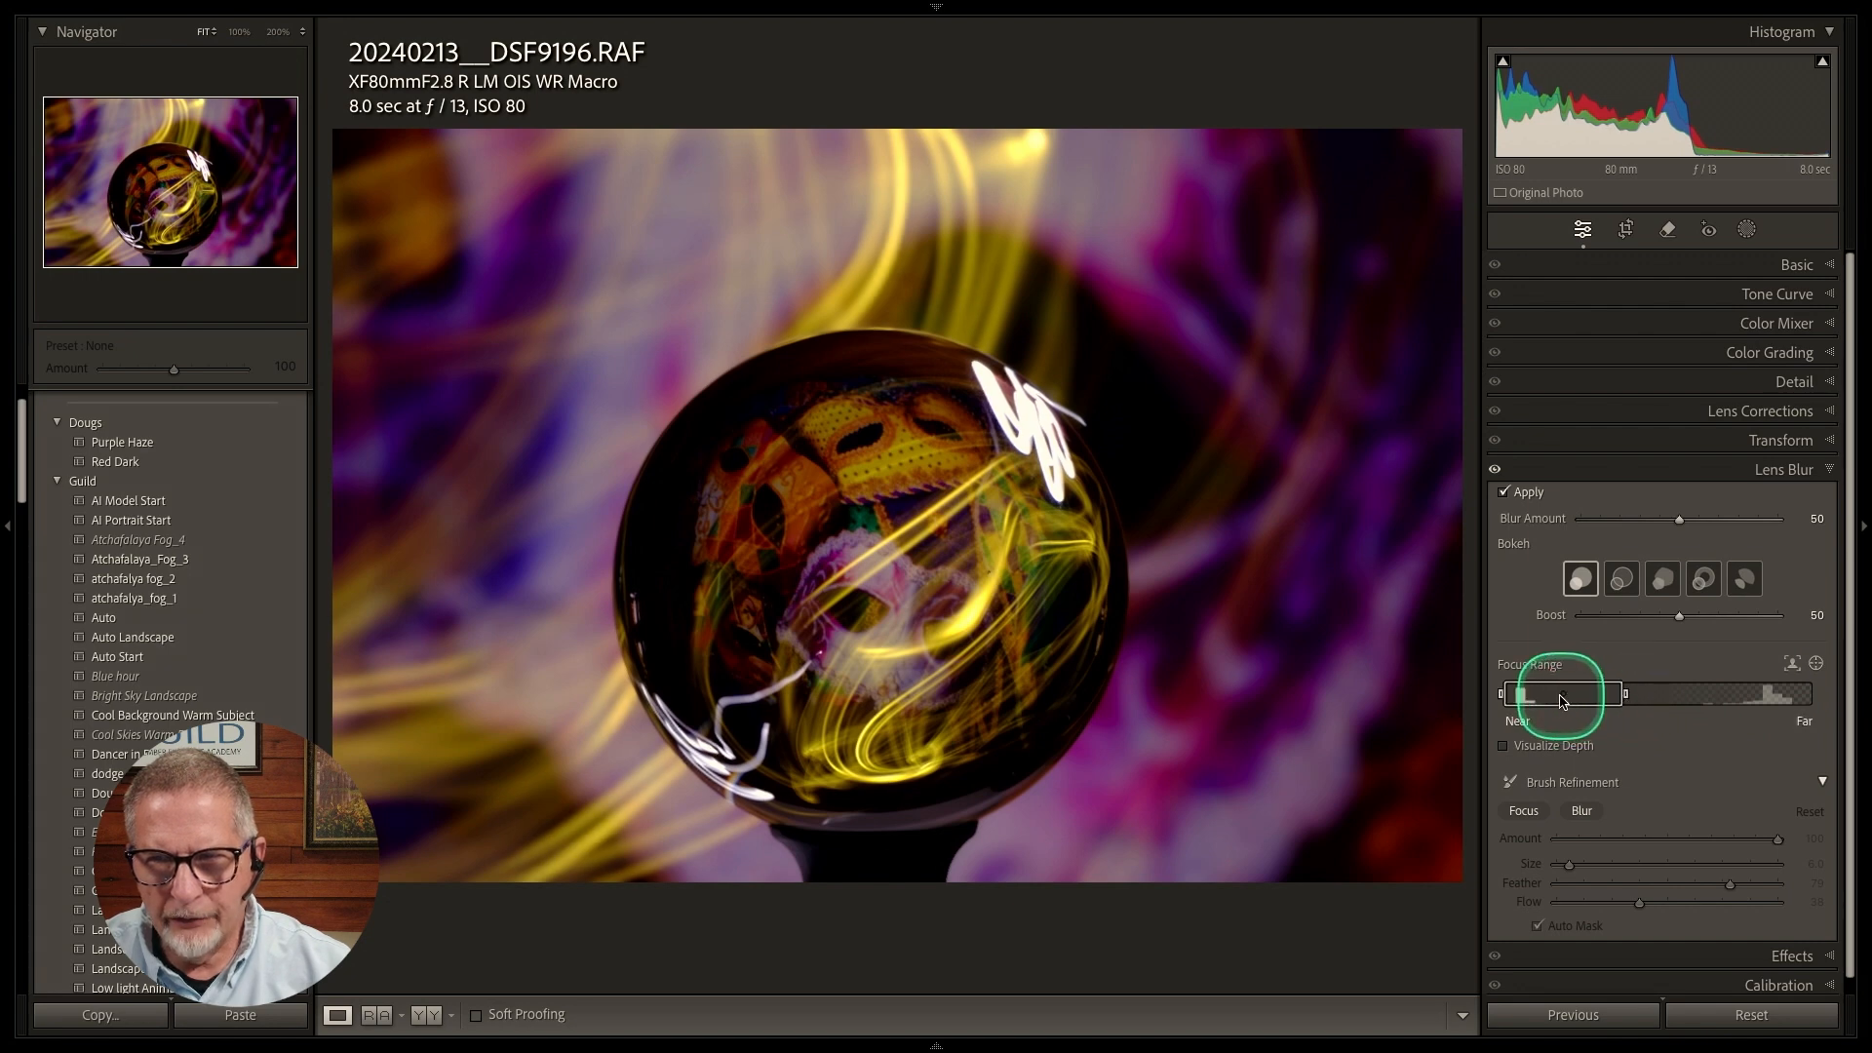
left_click_drag(1562, 700, 1669, 698)
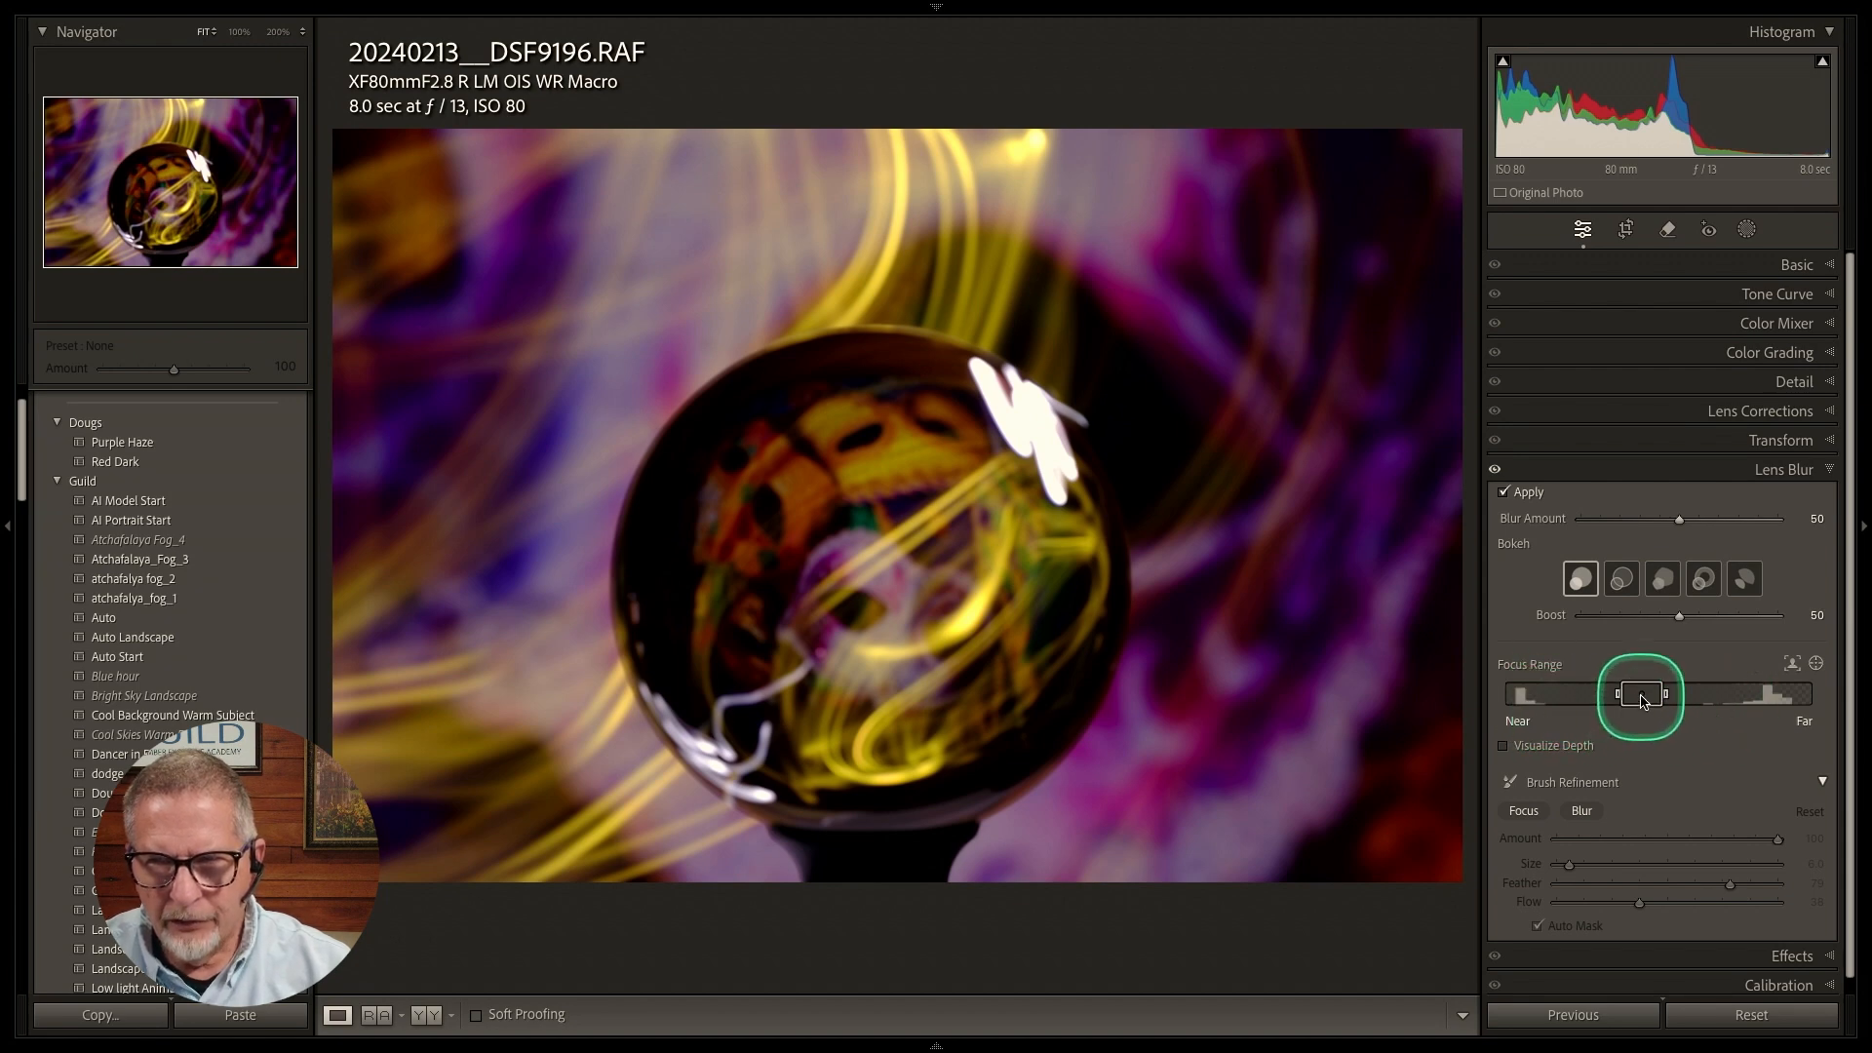
left_click_drag(1639, 695, 1524, 694)
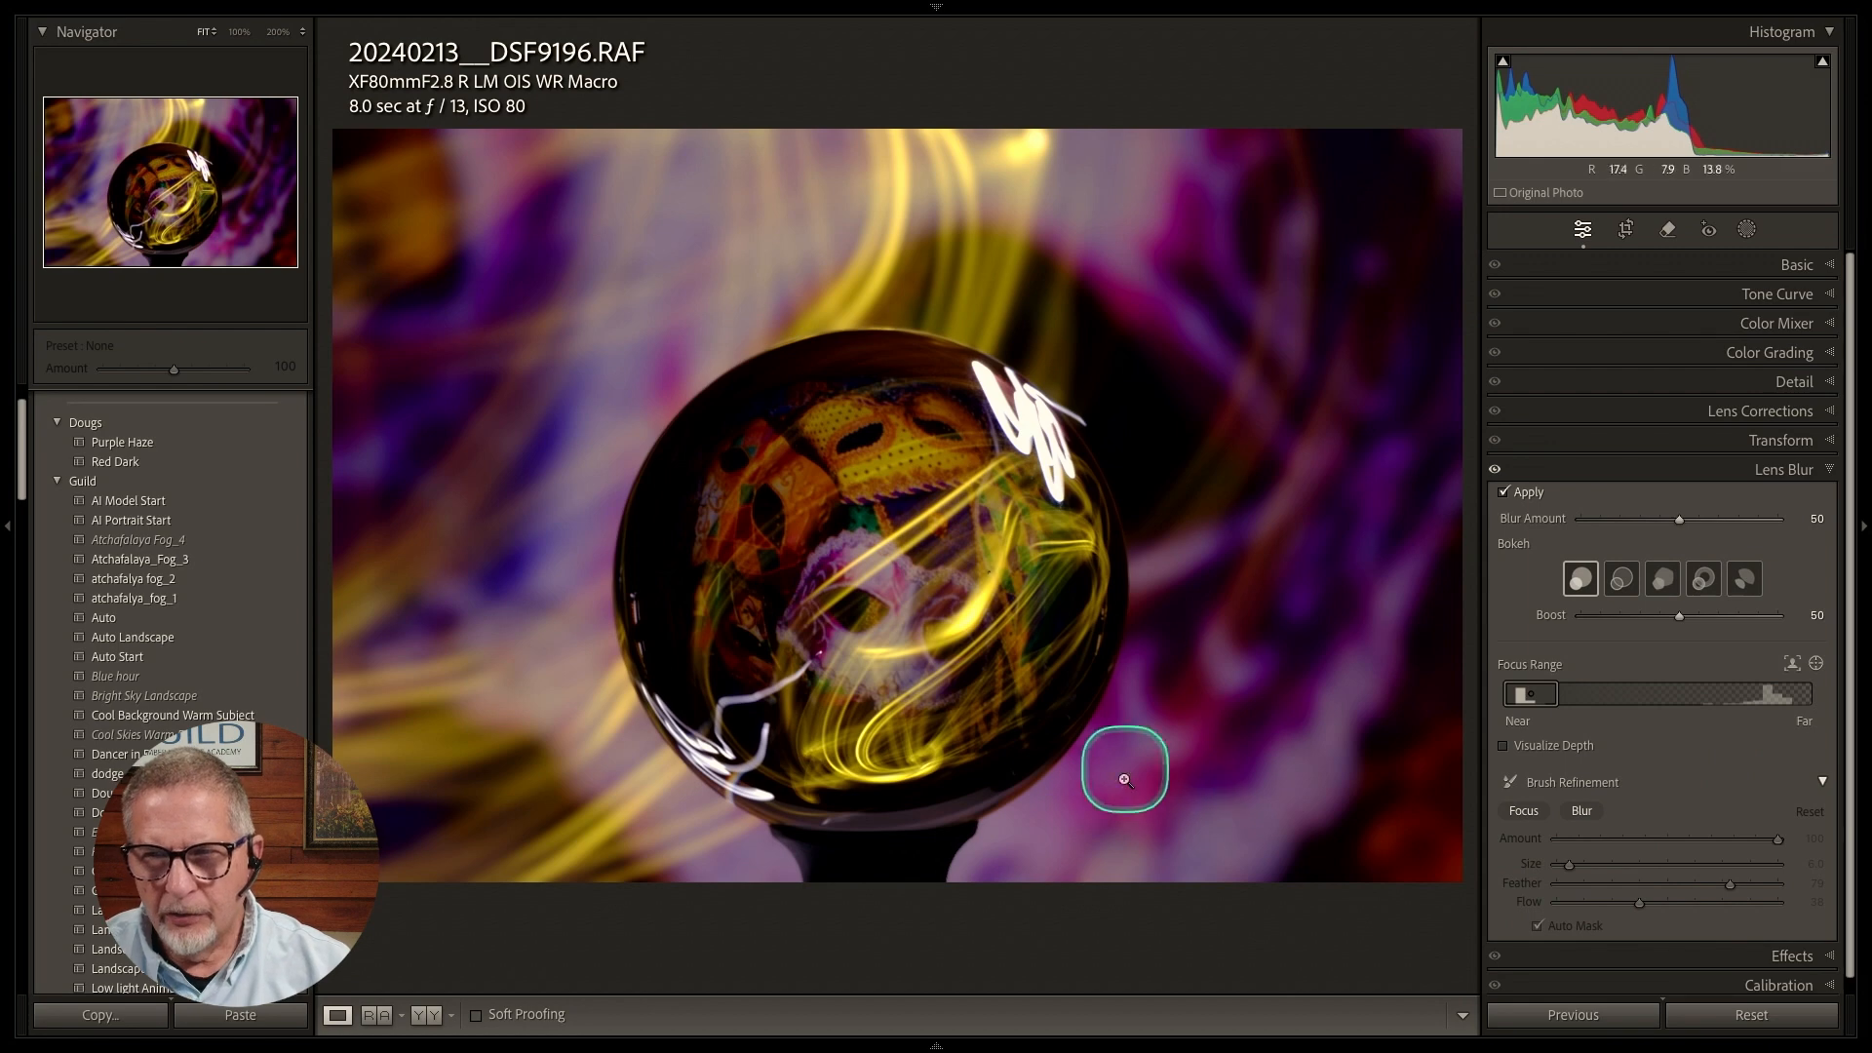
Open the running horse photo and create a noise-reduced DNG with AI Denoise at an amount of 65.
mouse_move(526, 1049)
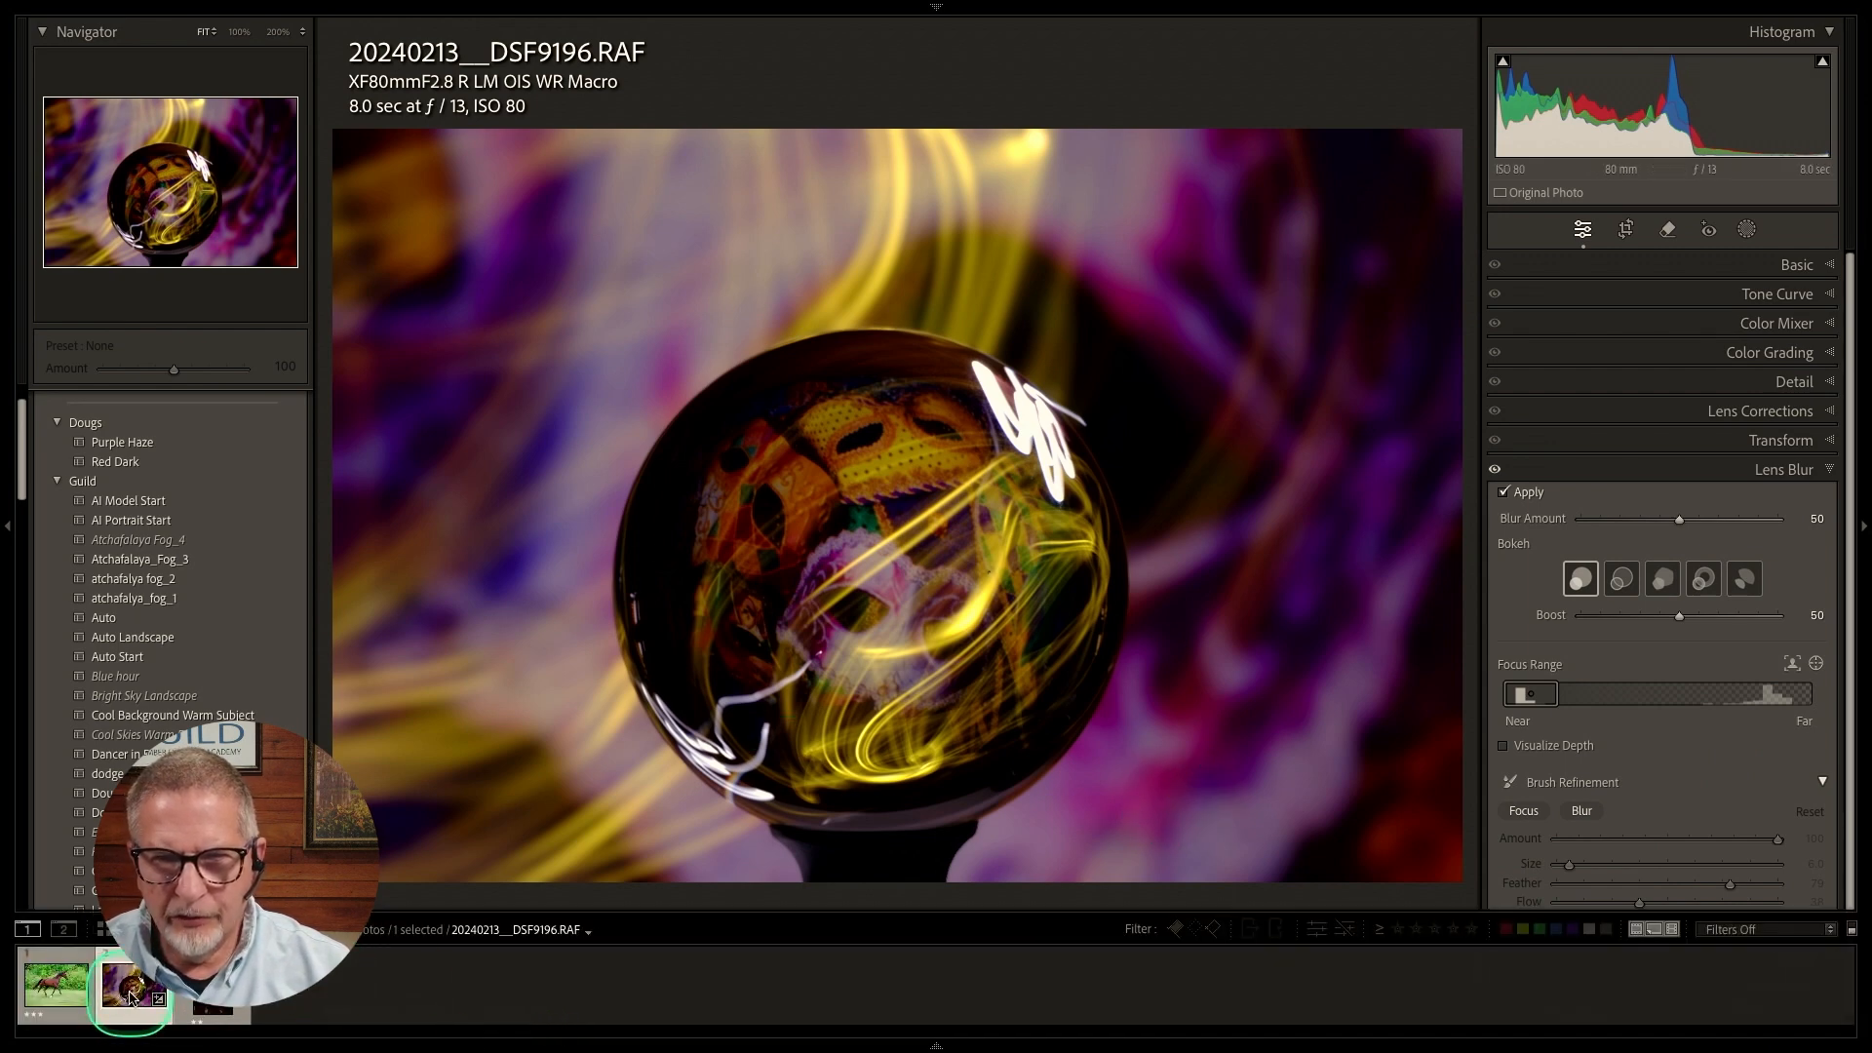
left_click(34, 992)
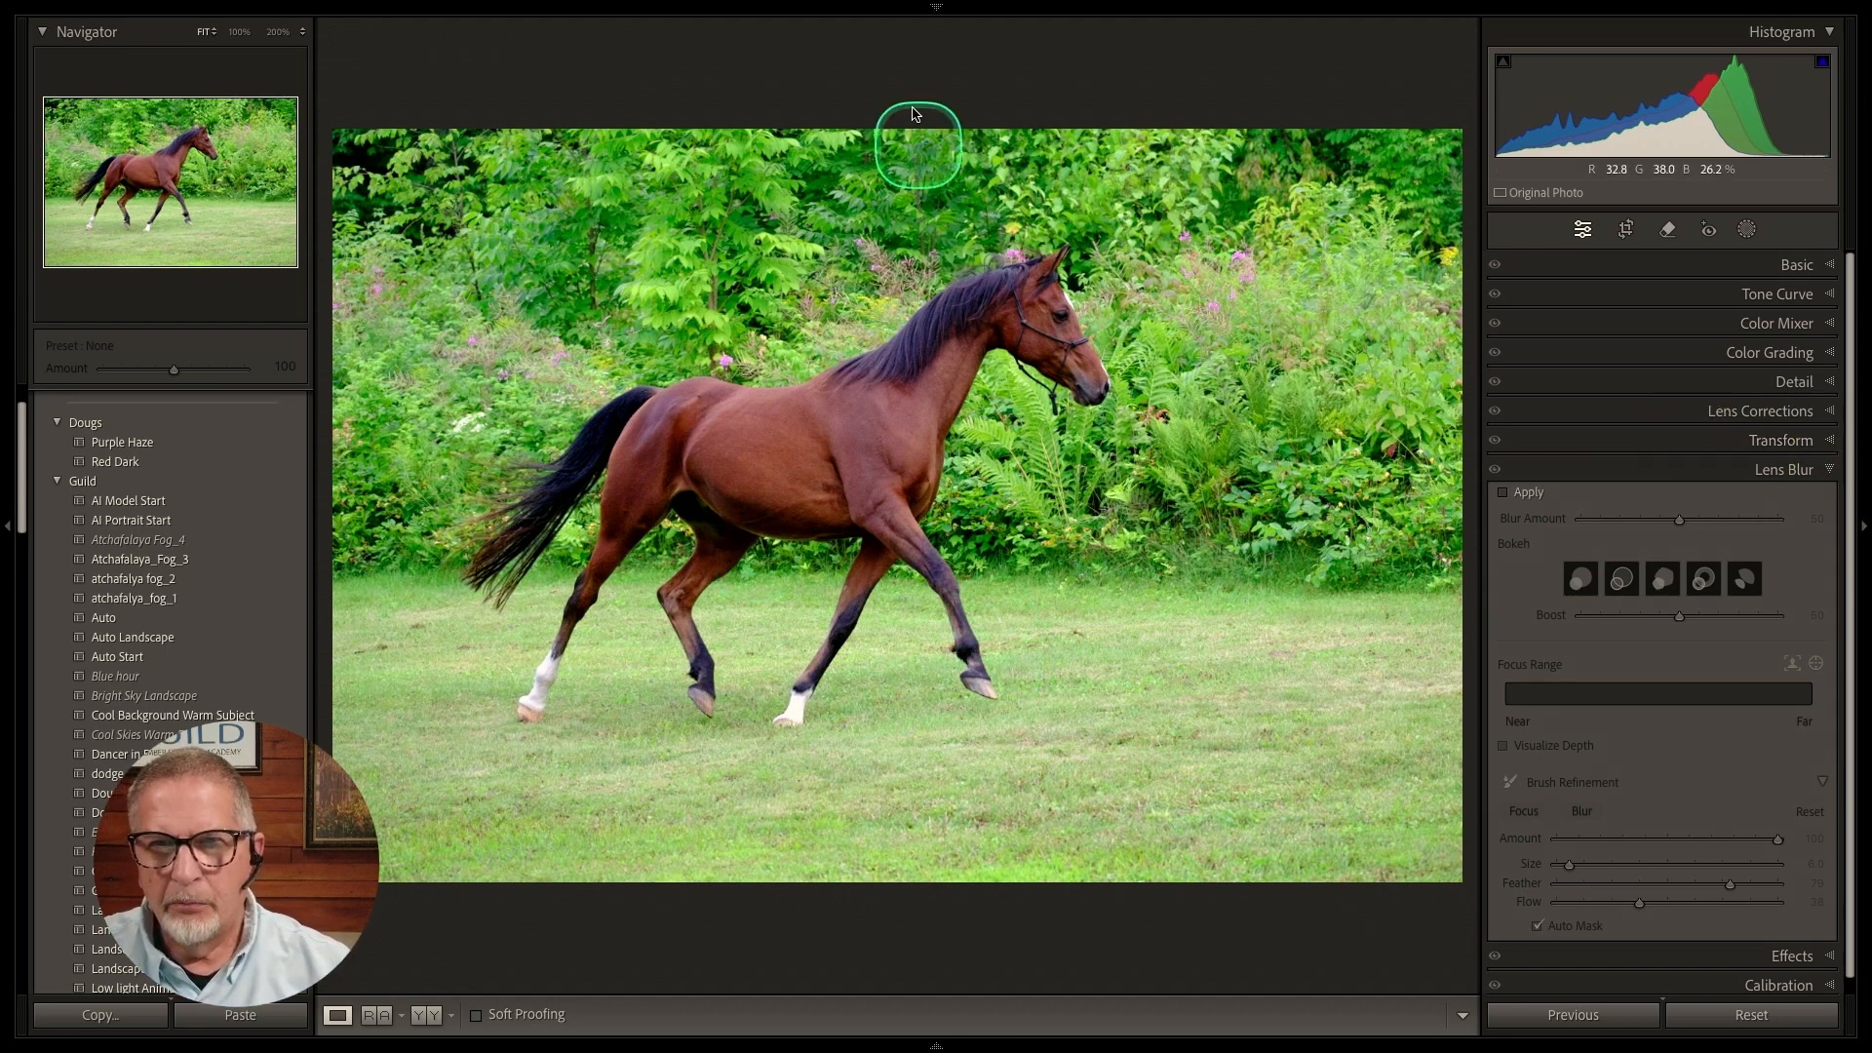
left_click(1840, 383)
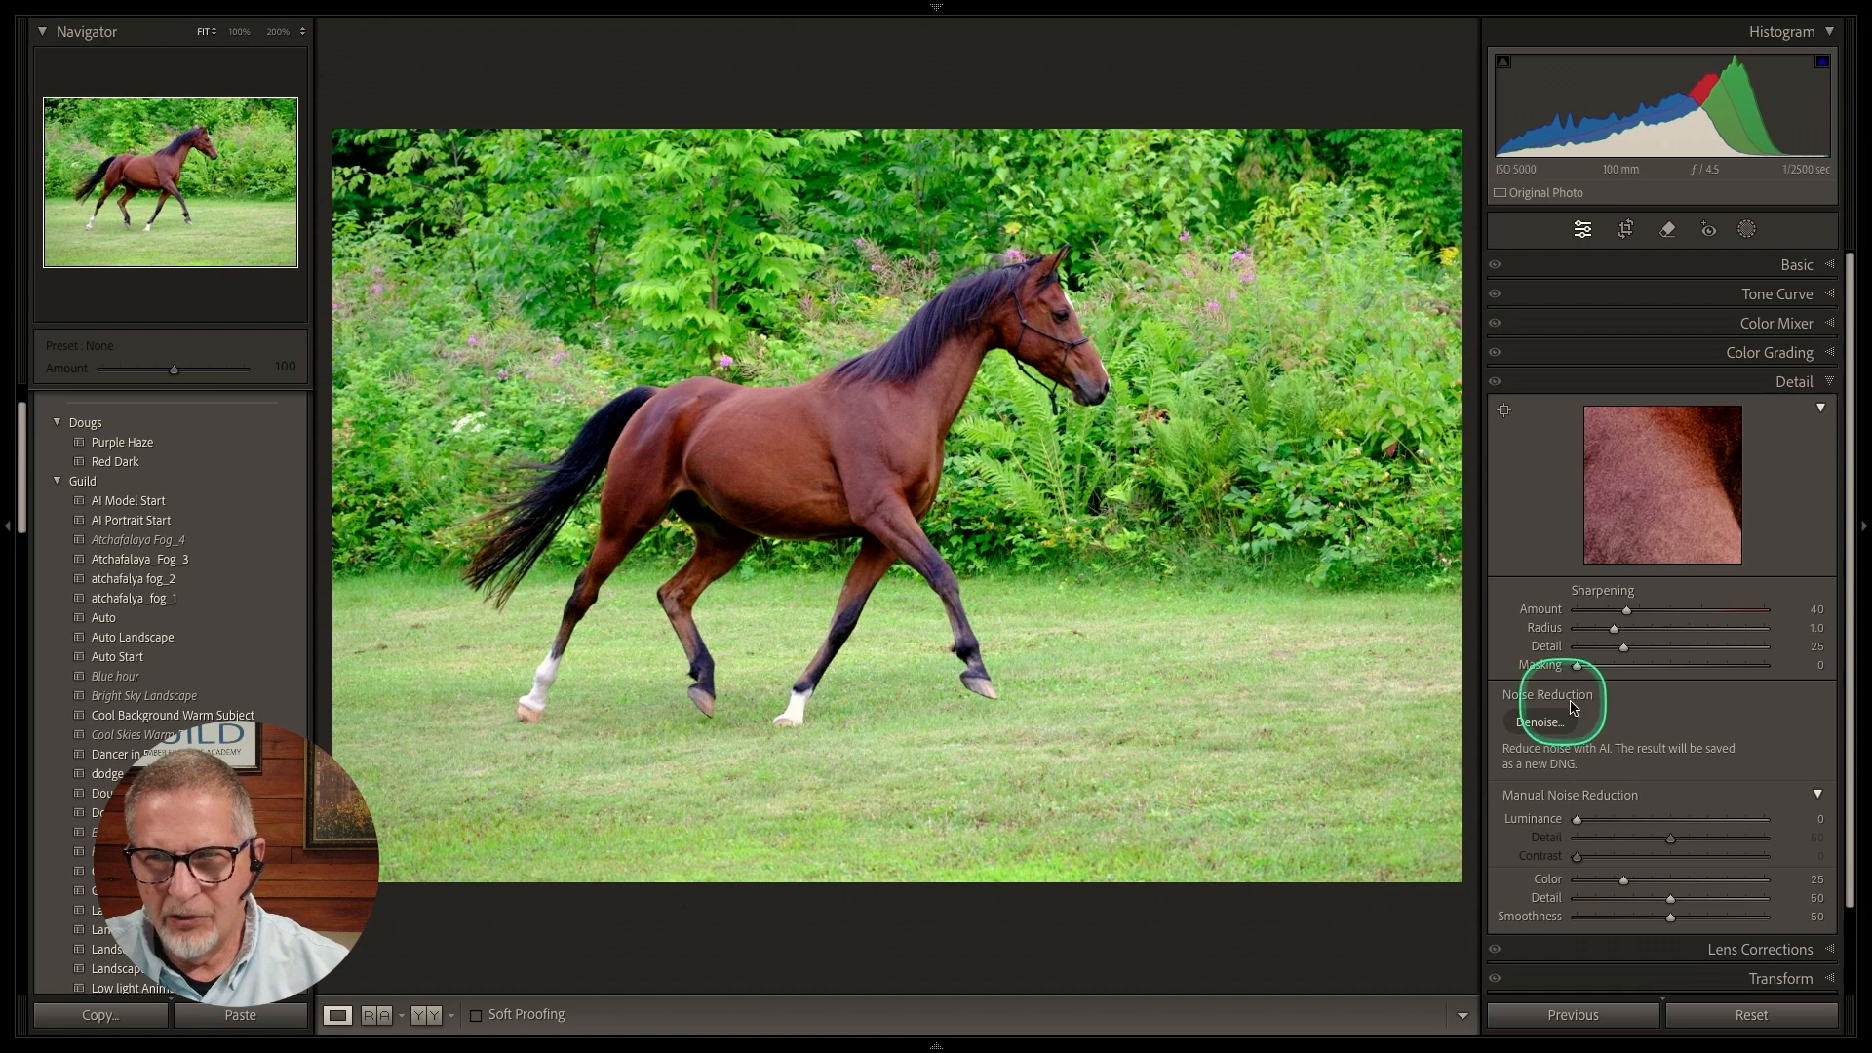
left_click(1540, 721)
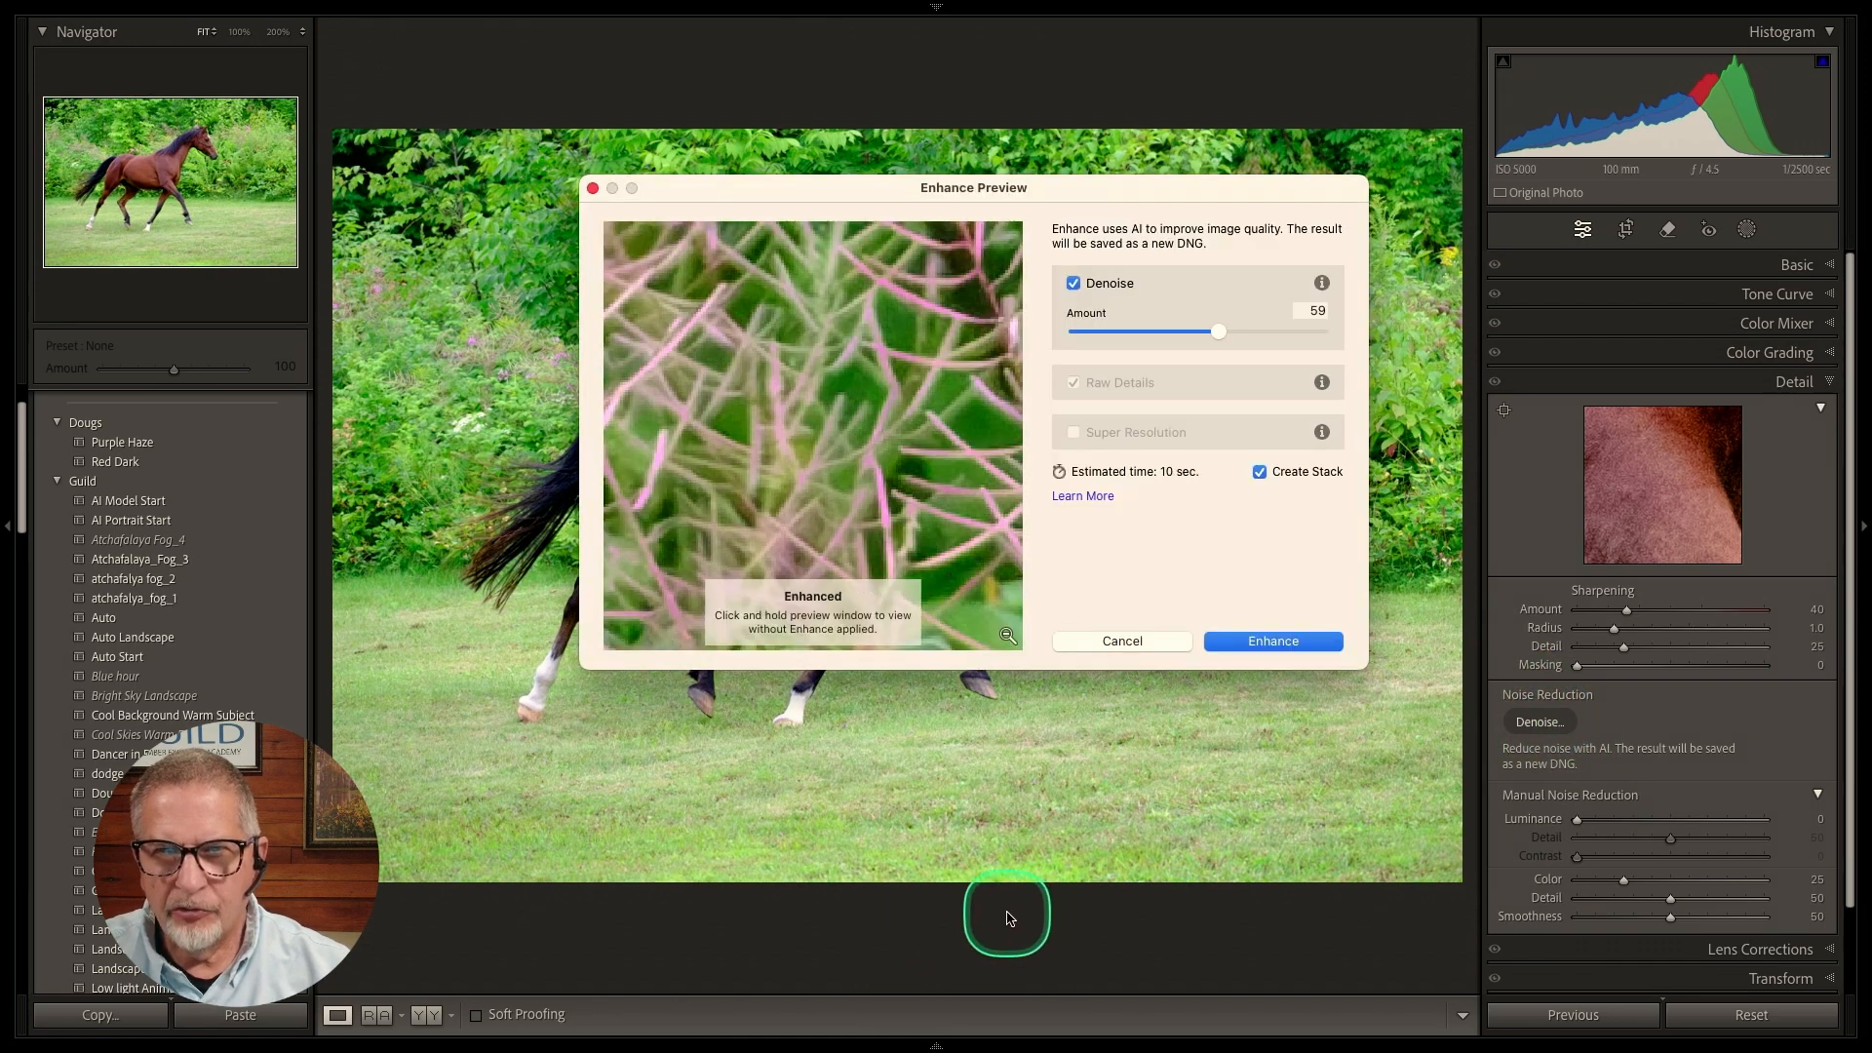
left_click_drag(1220, 330, 1238, 335)
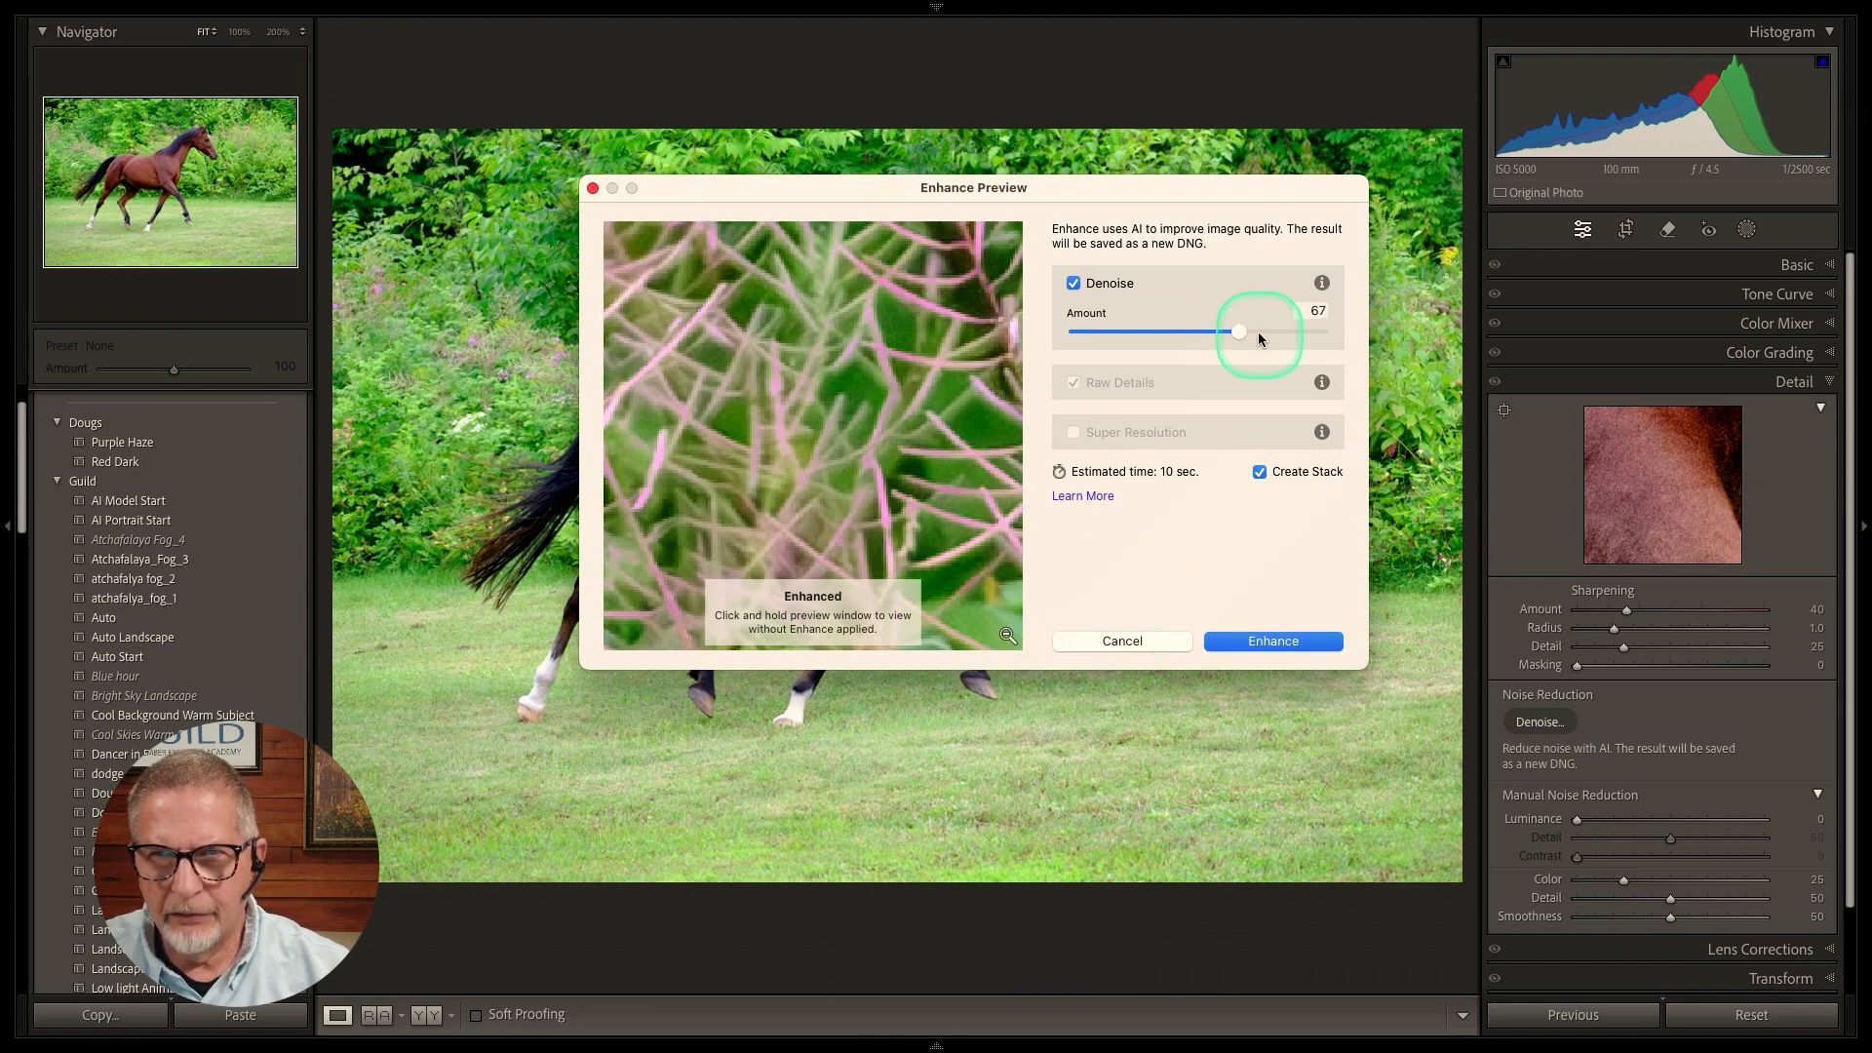
left_click_drag(1238, 331, 1232, 330)
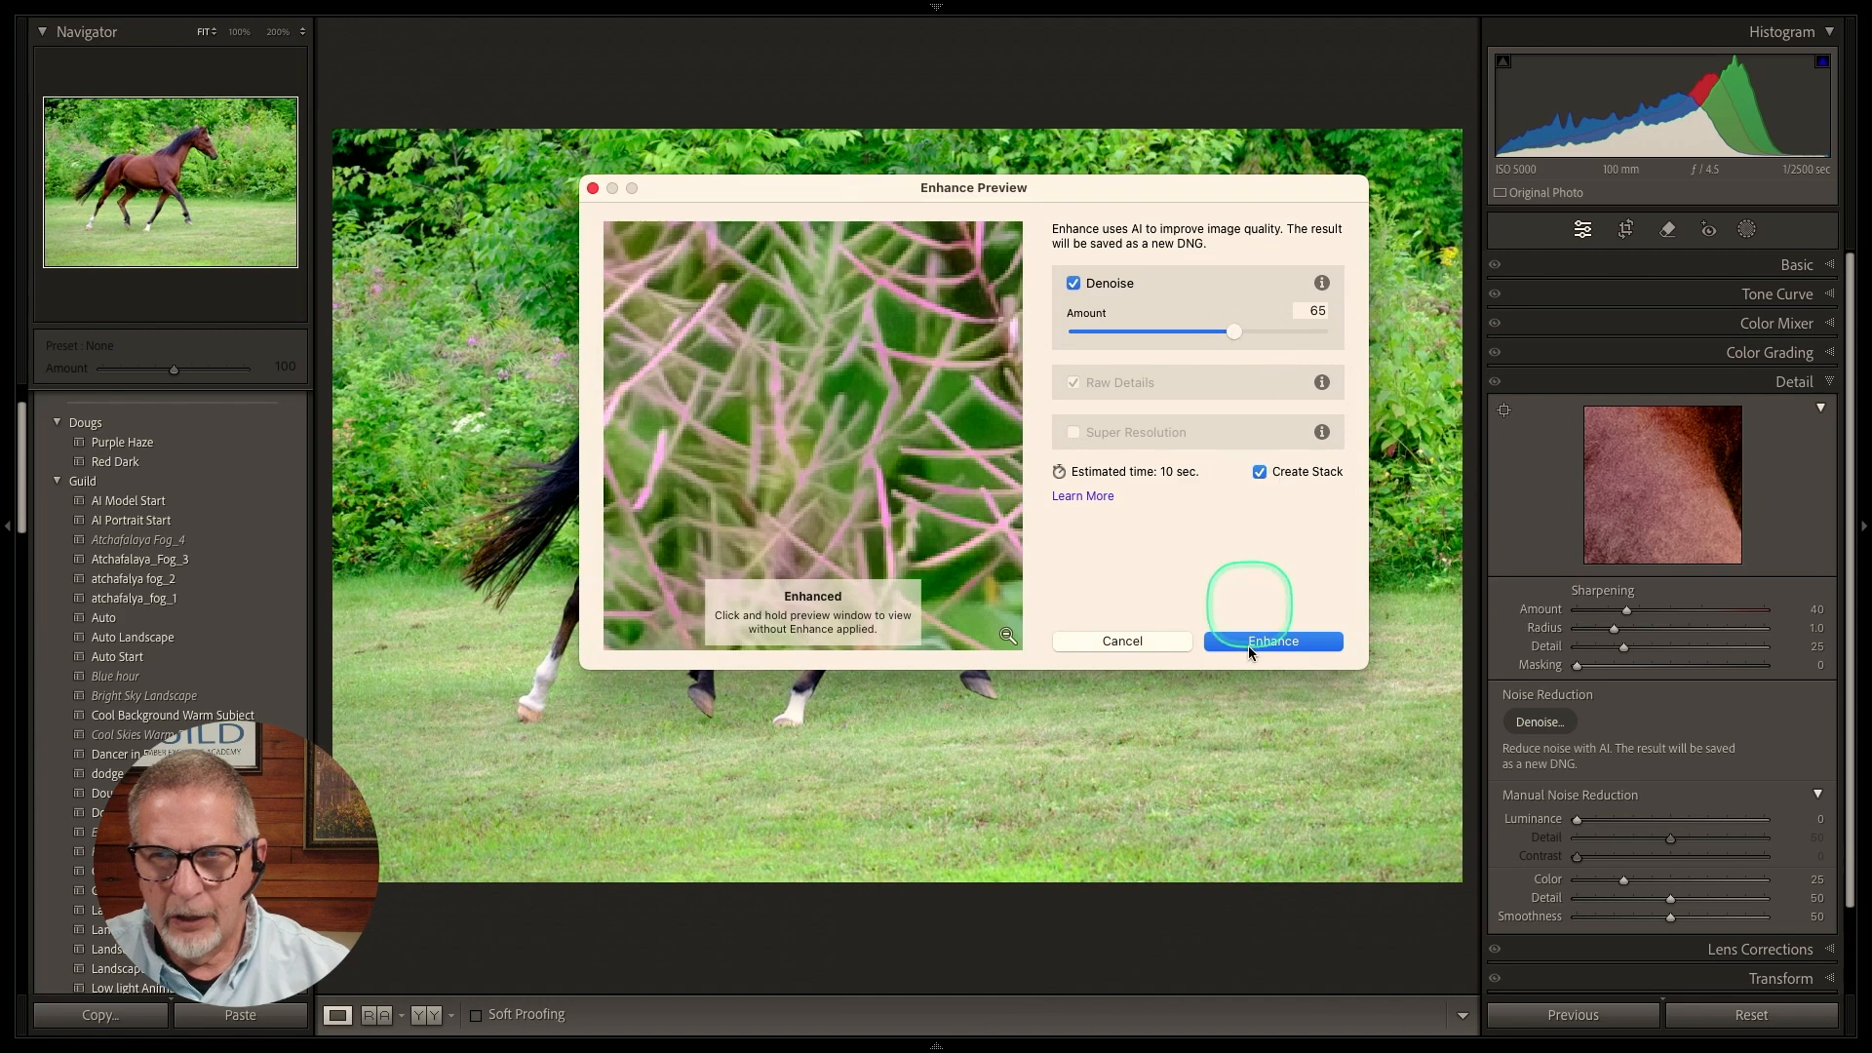
left_click(1297, 640)
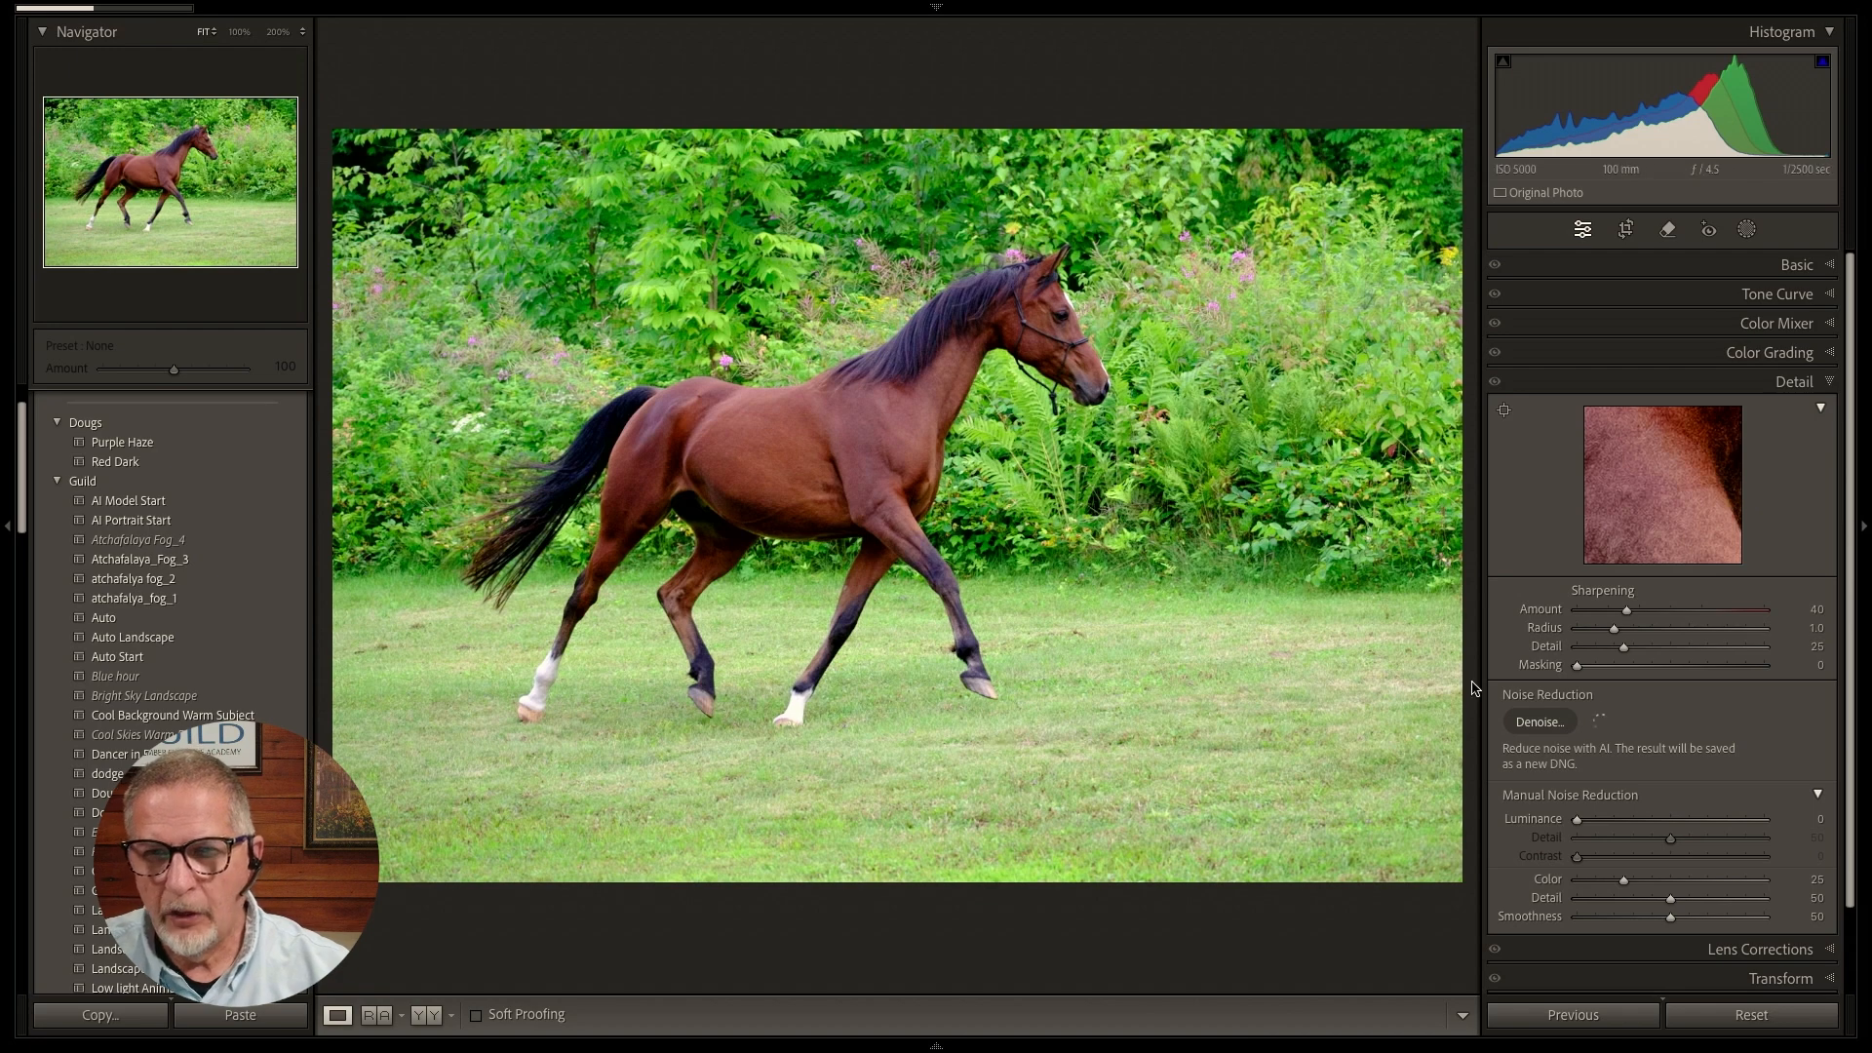
mouse_move(113, 42)
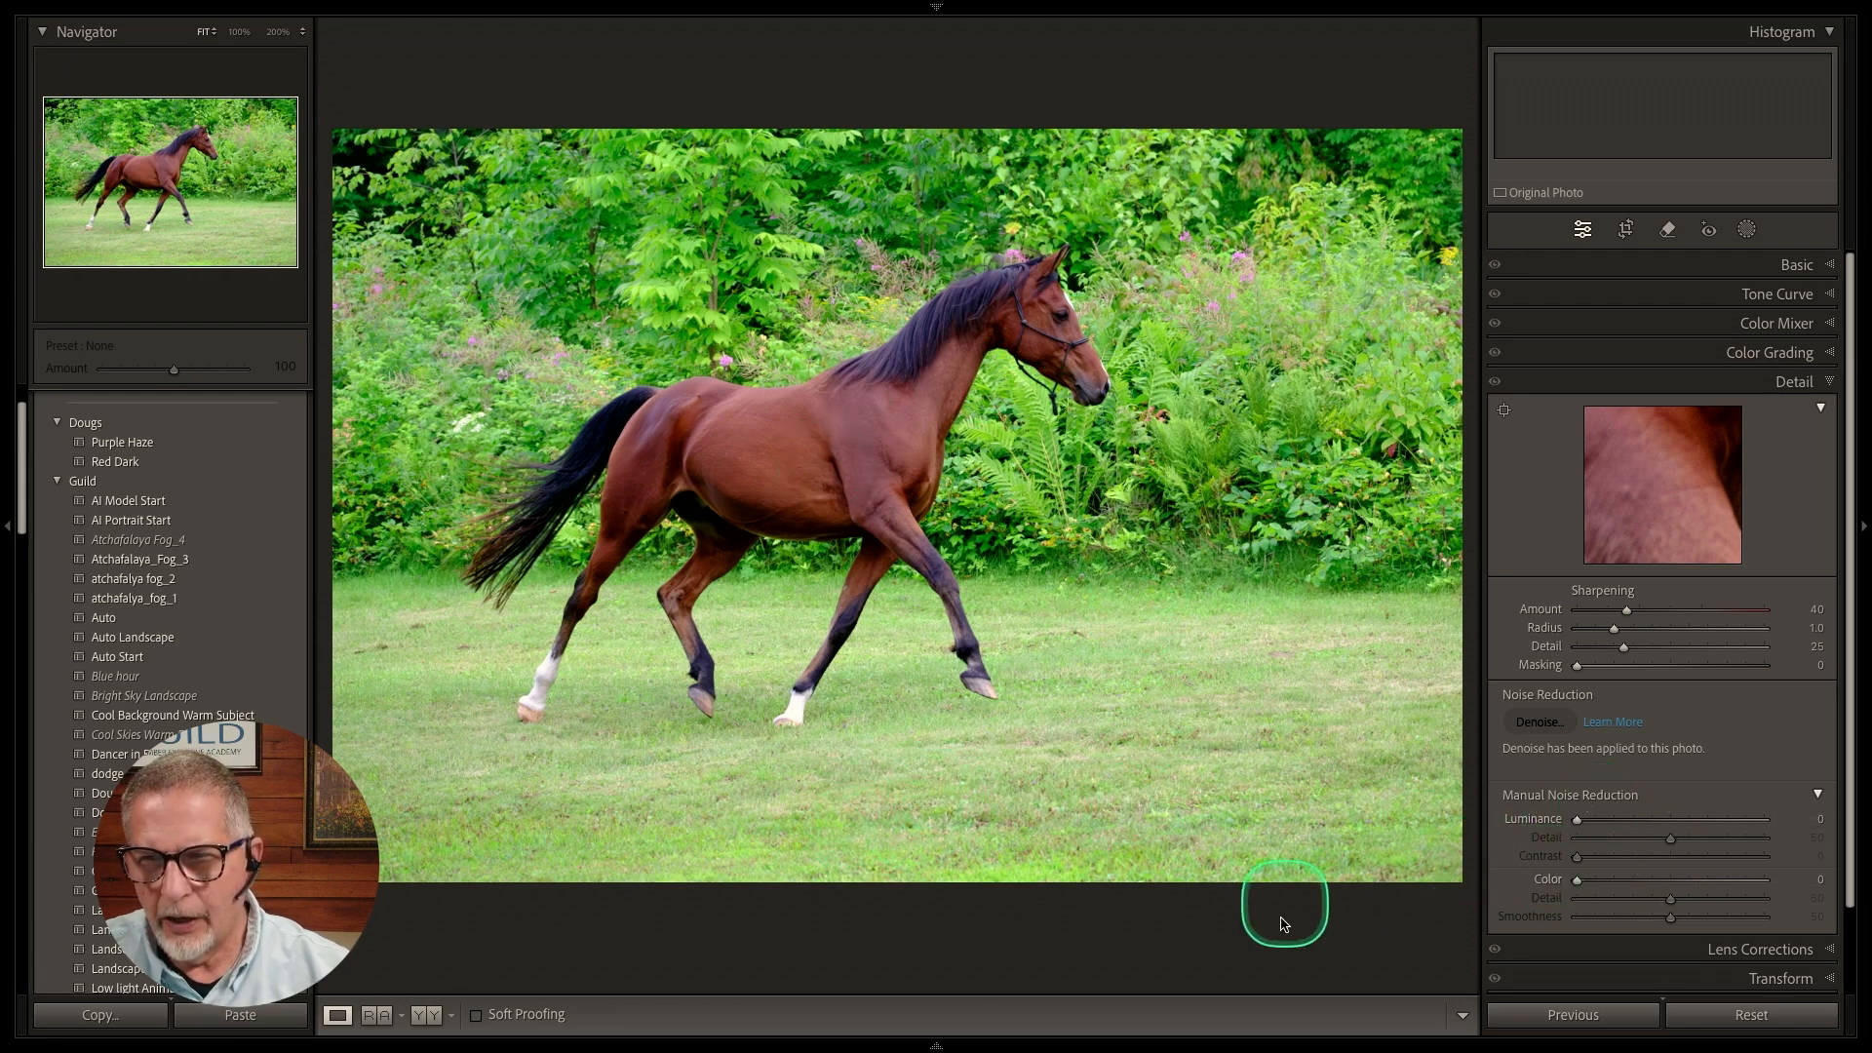
Apply Lens Blur to the denoised horse photo and show its depth visualization.
scroll(1853, 658, "down", 3)
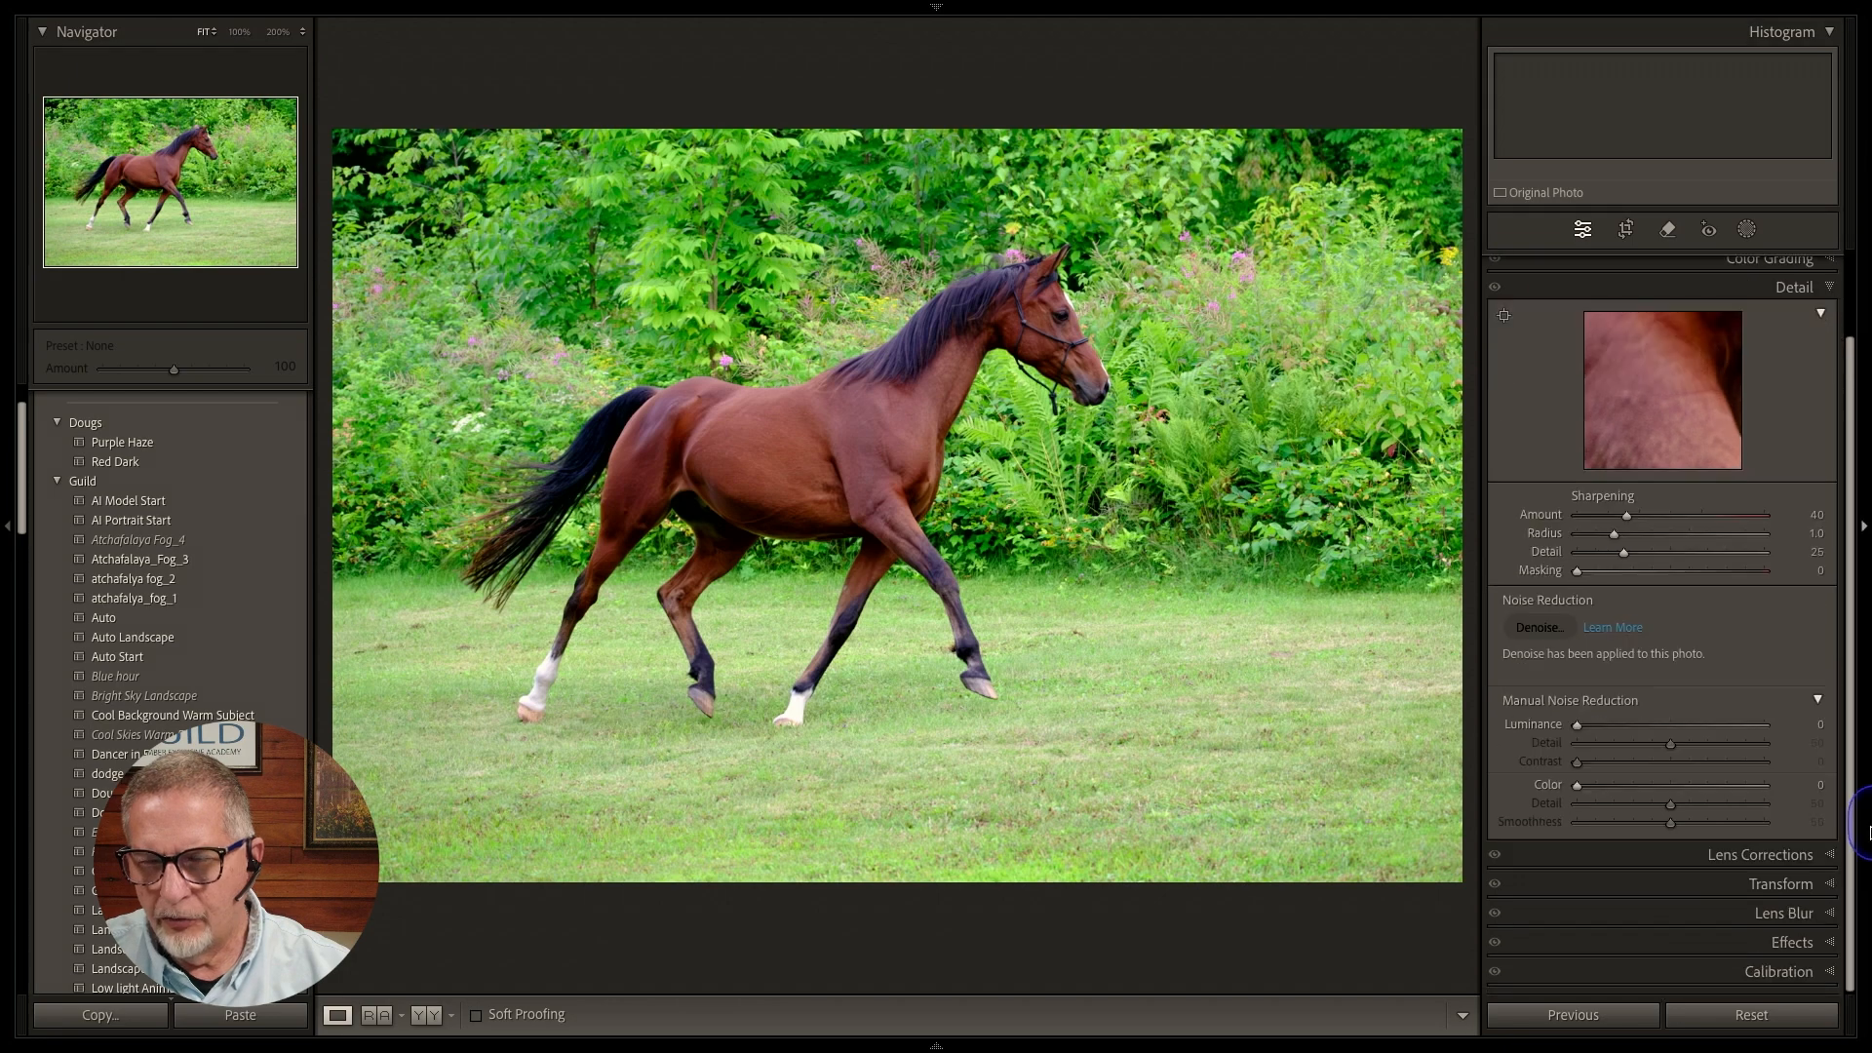
left_click(1836, 918)
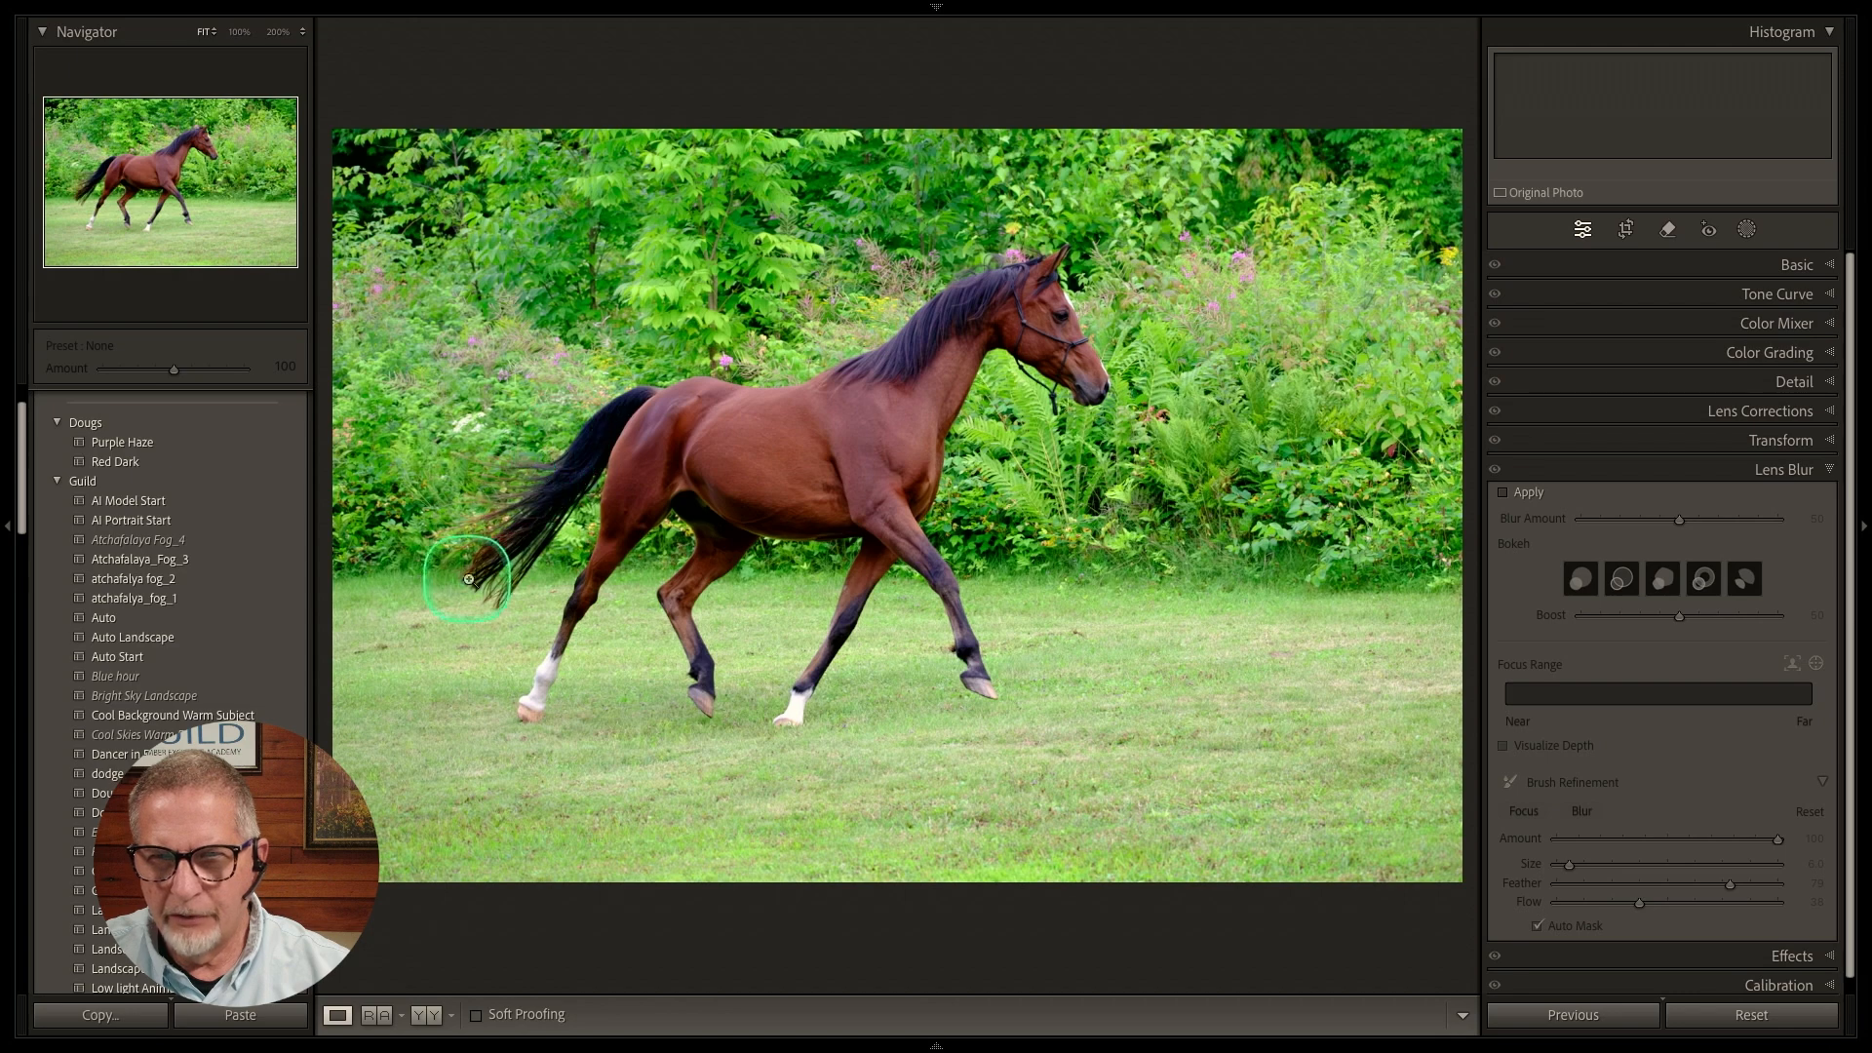
left_click(1505, 493)
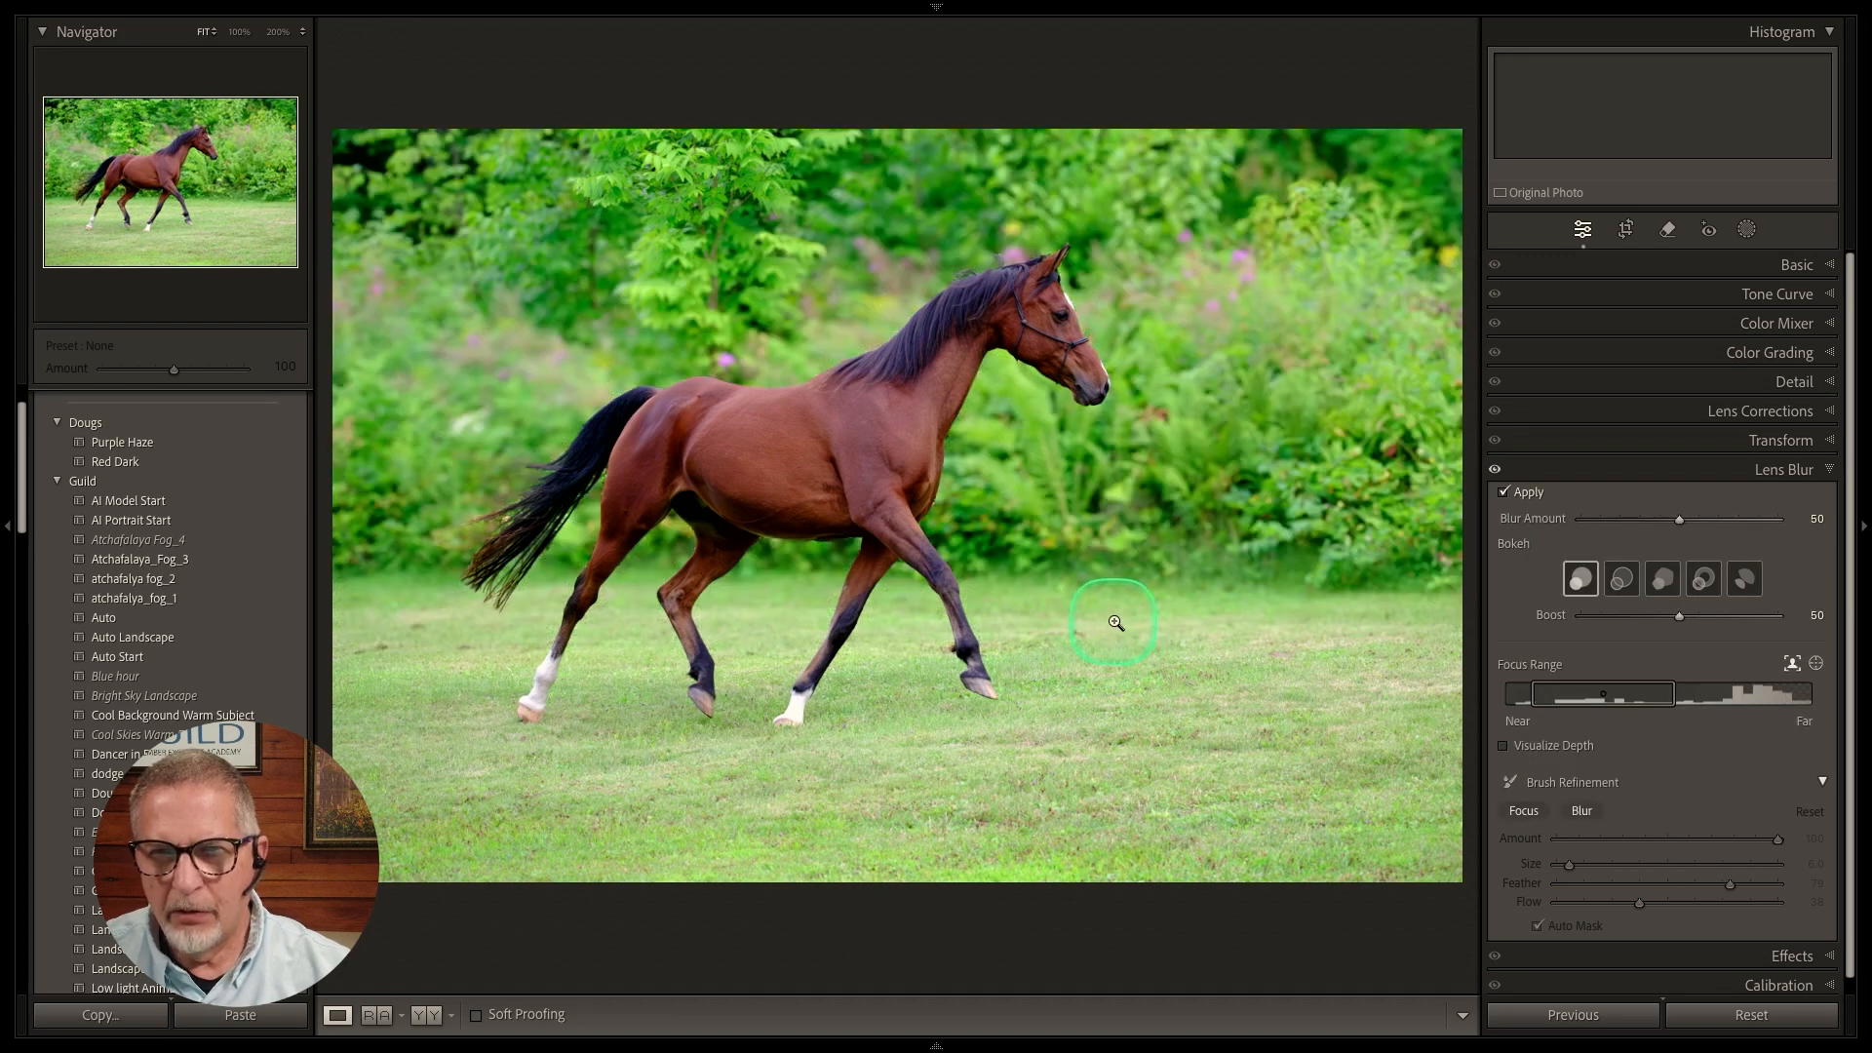
mouse_move(601, 419)
left_mouse_down()
mouse_move(464, 568)
mouse_move(487, 493)
mouse_move(473, 570)
mouse_move(576, 481)
mouse_move(474, 550)
left_mouse_up()
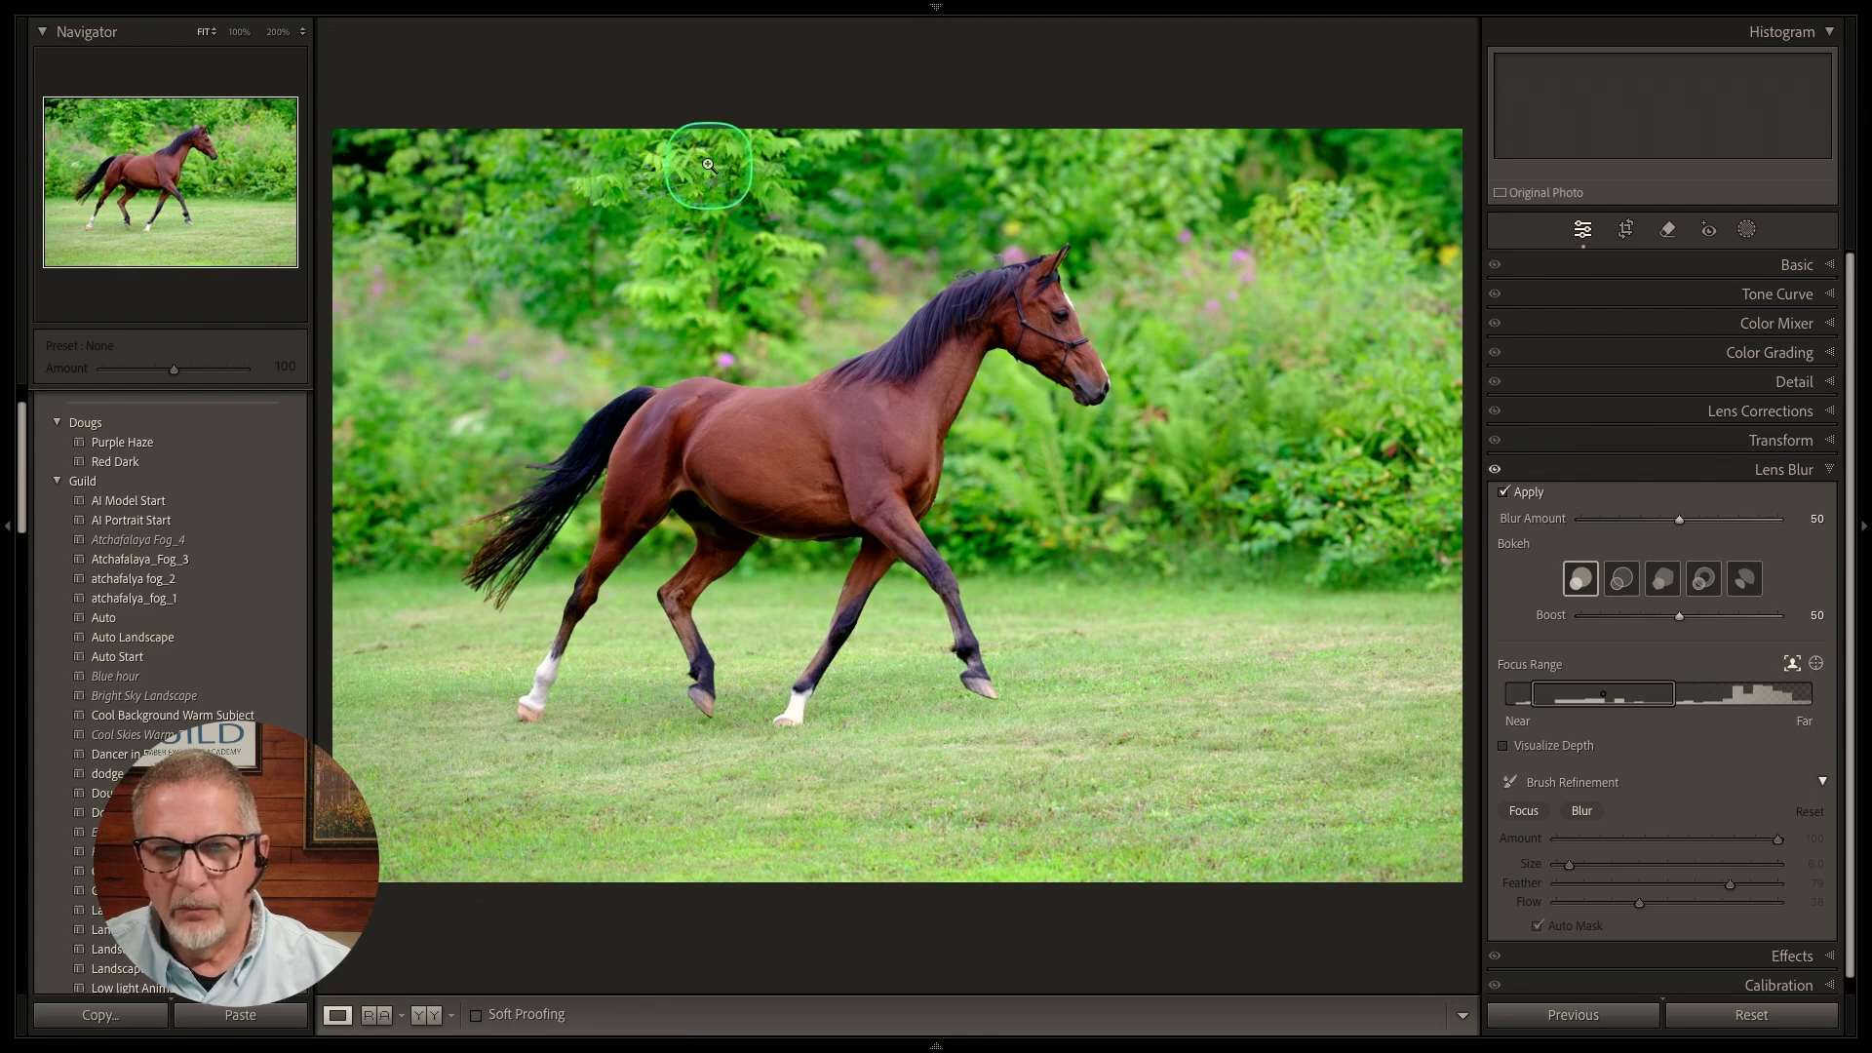
left_click(1502, 747)
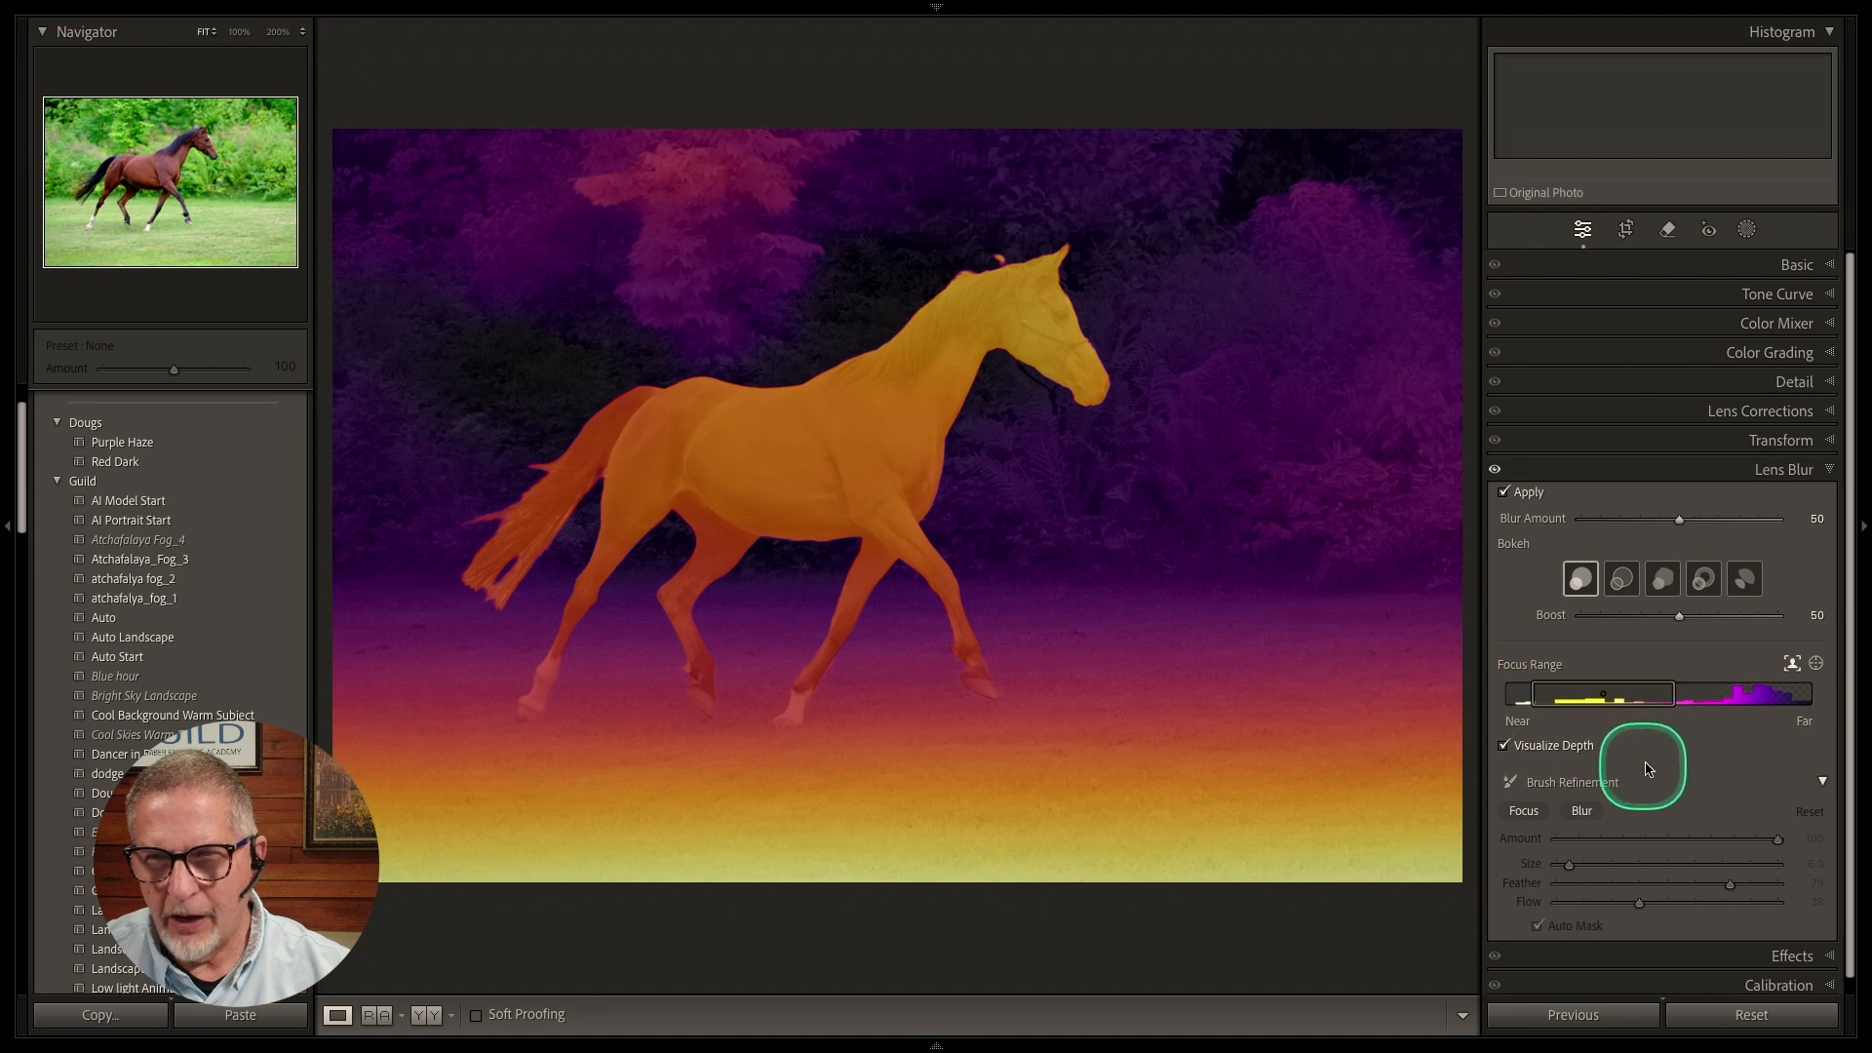
Narrow the focus range around the horse's depth, with the far limit at 46 and the near limit just in front of the horse.
left_click_drag(1675, 691, 1653, 702)
left_click_drag(1532, 701, 1548, 702)
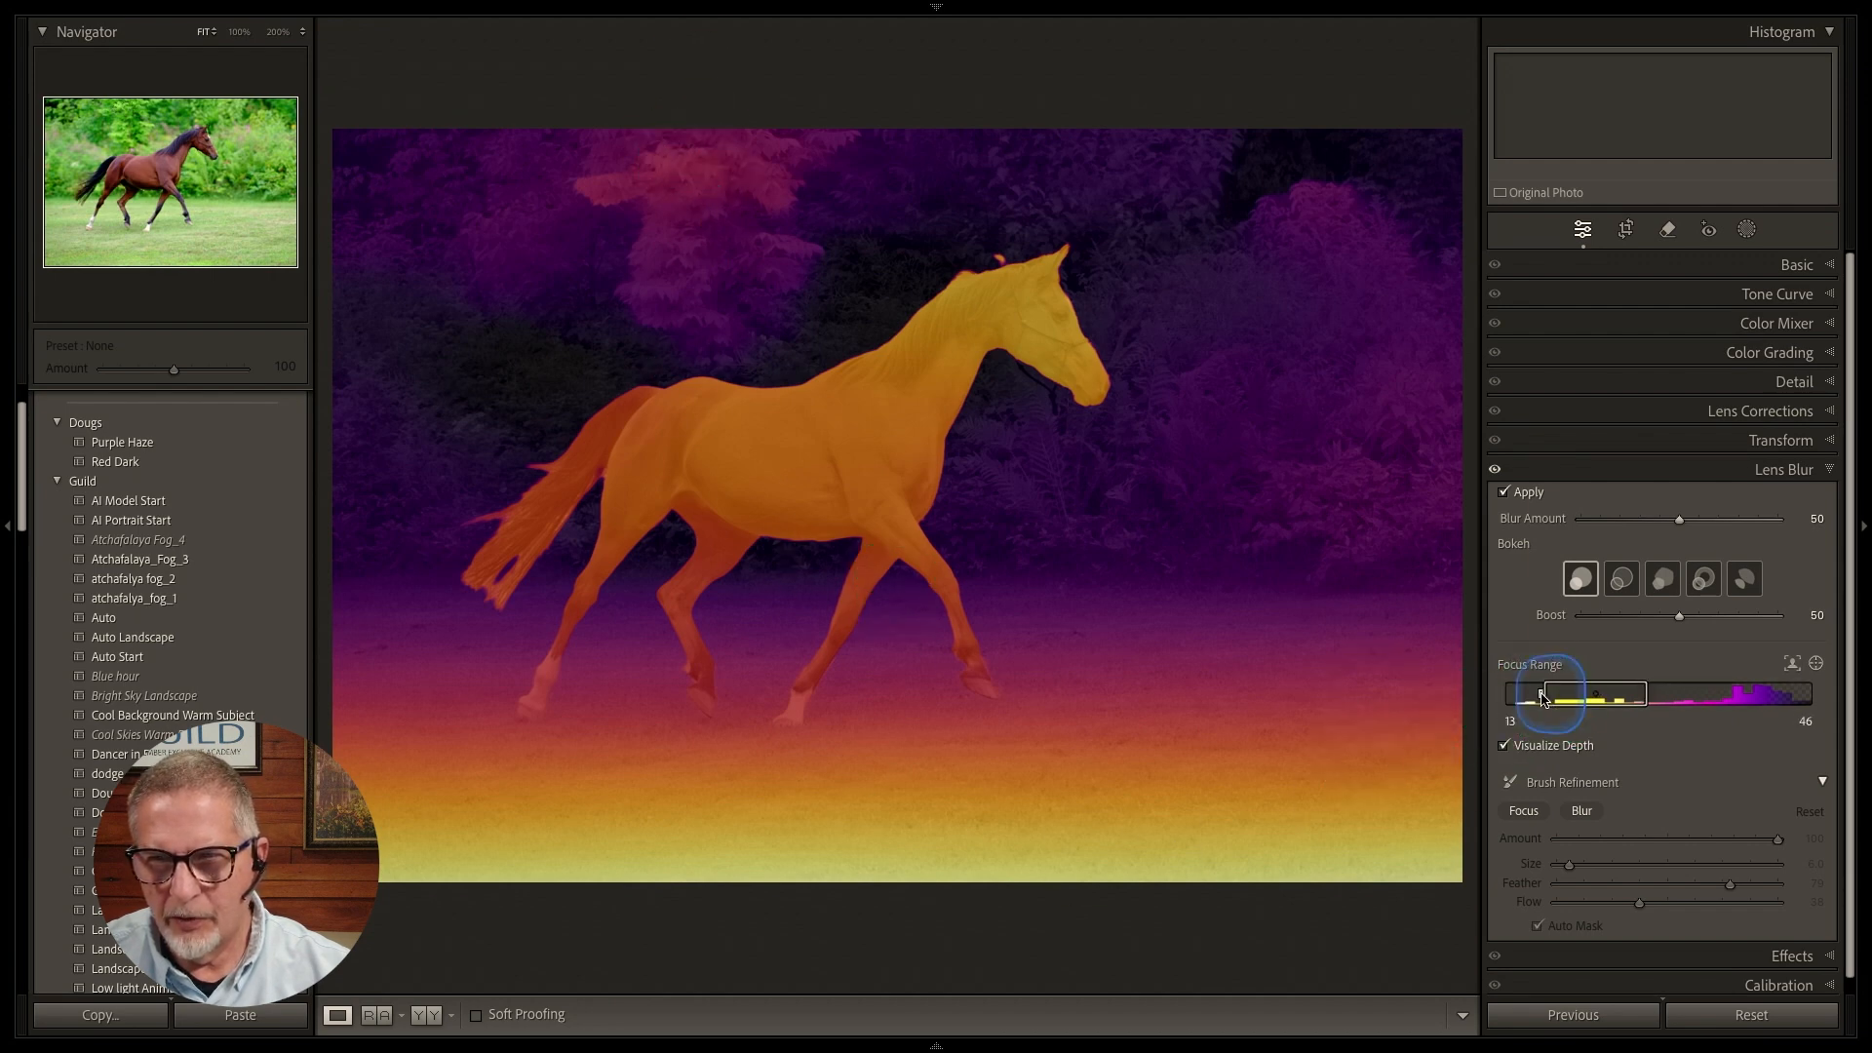
left_click_drag(1542, 700, 1527, 702)
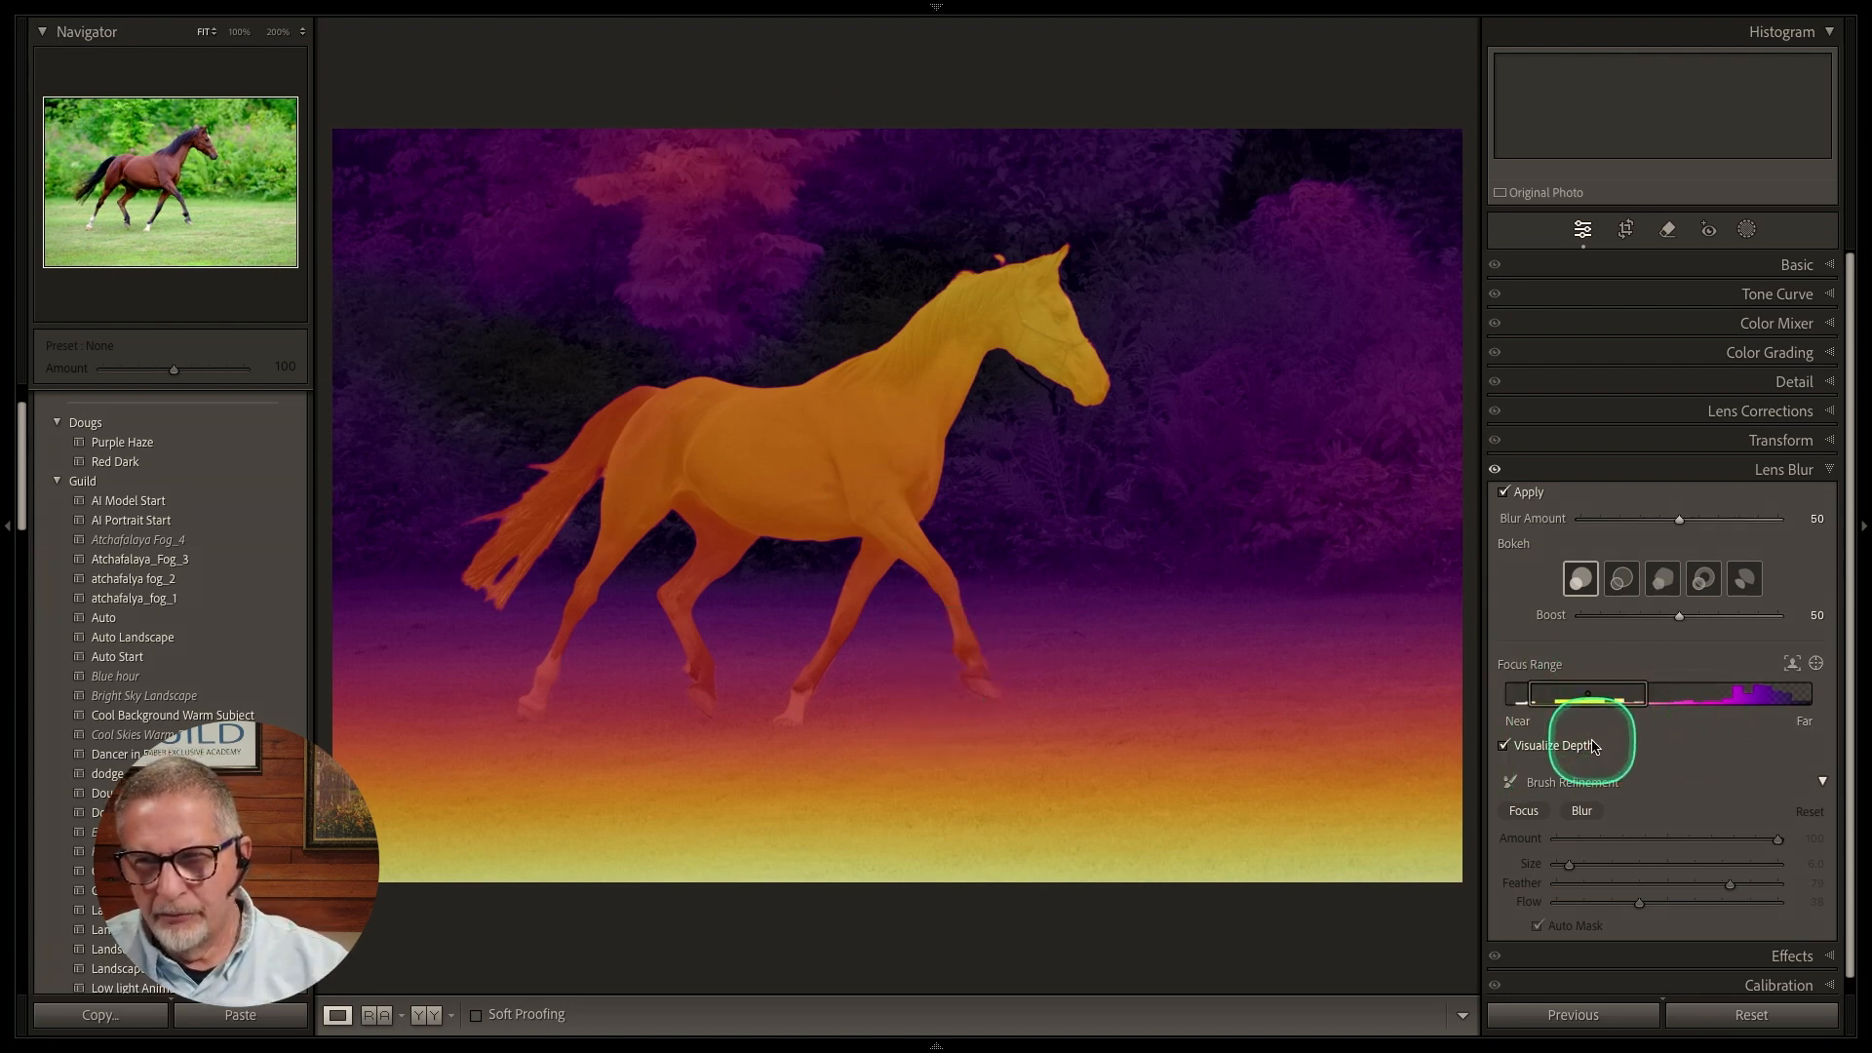
Paint with the Blur refinement brush at feather 100 over the bright tree and foliage behind the horse's back to push them into the background.
left_click(1587, 815)
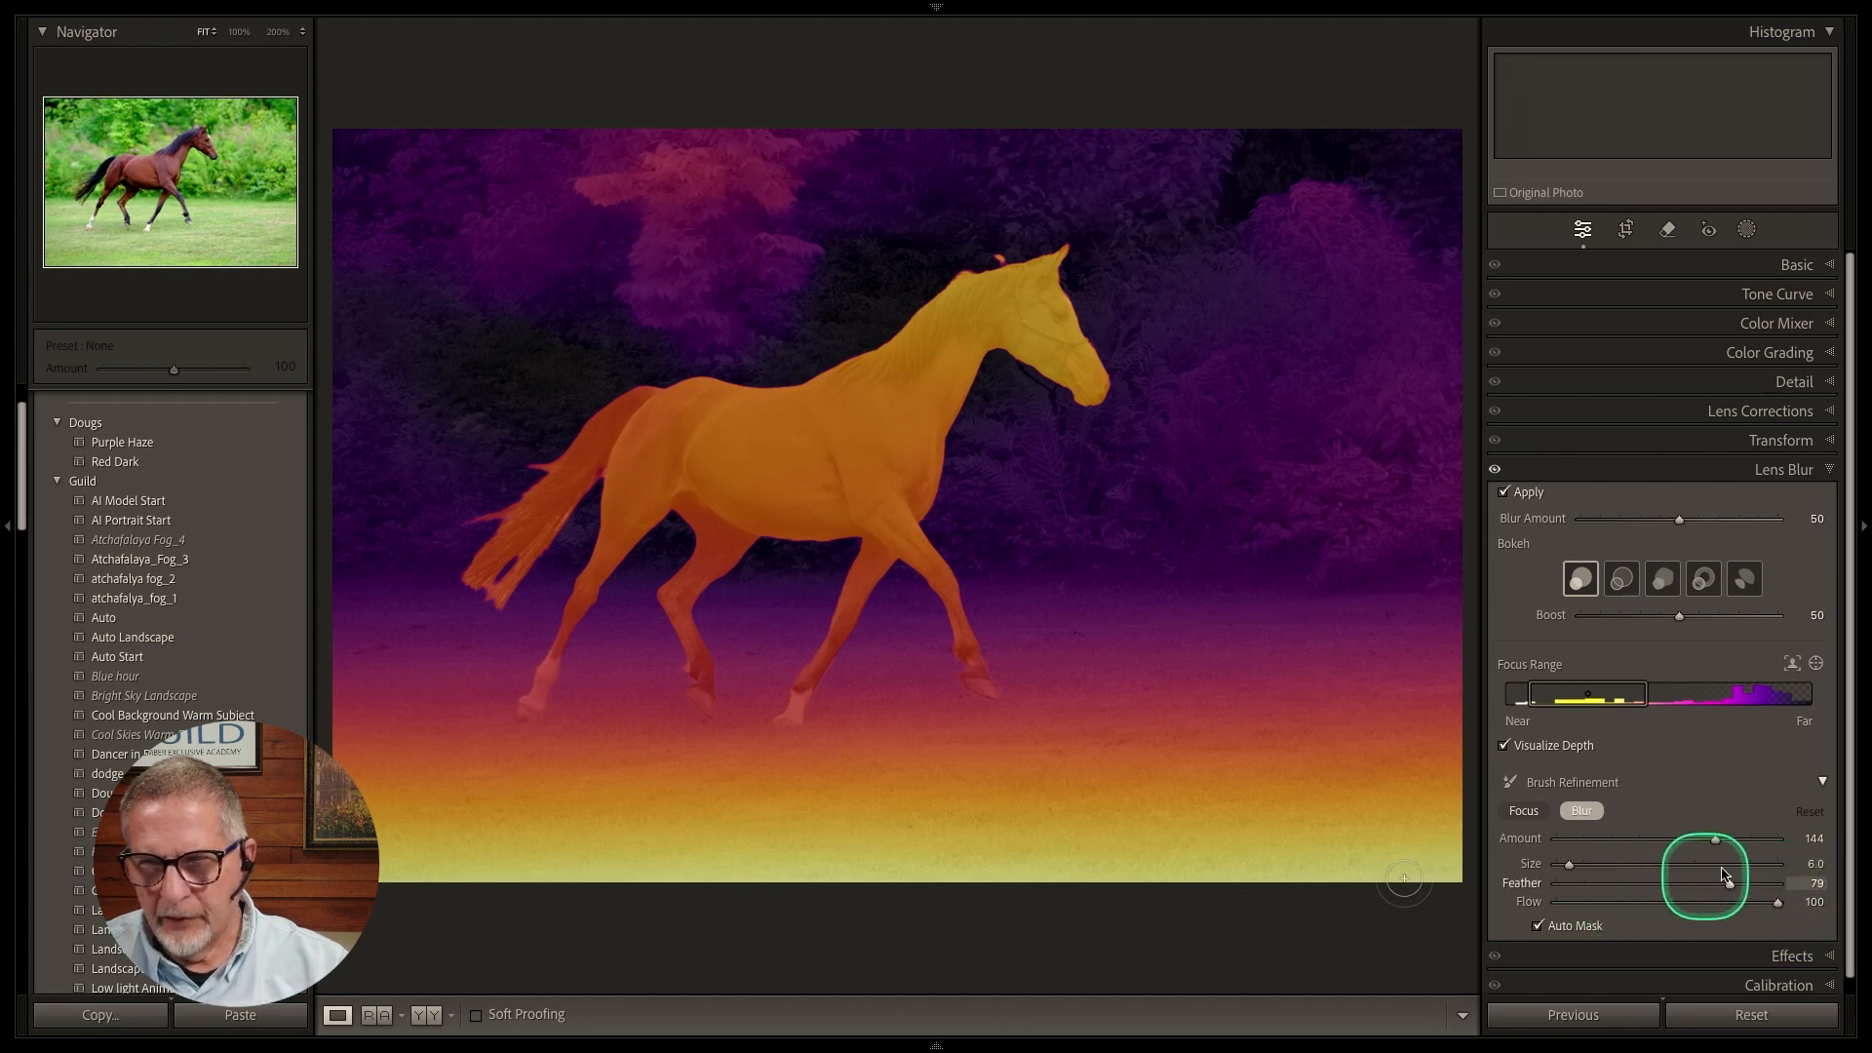
left_click_drag(1746, 883, 1797, 887)
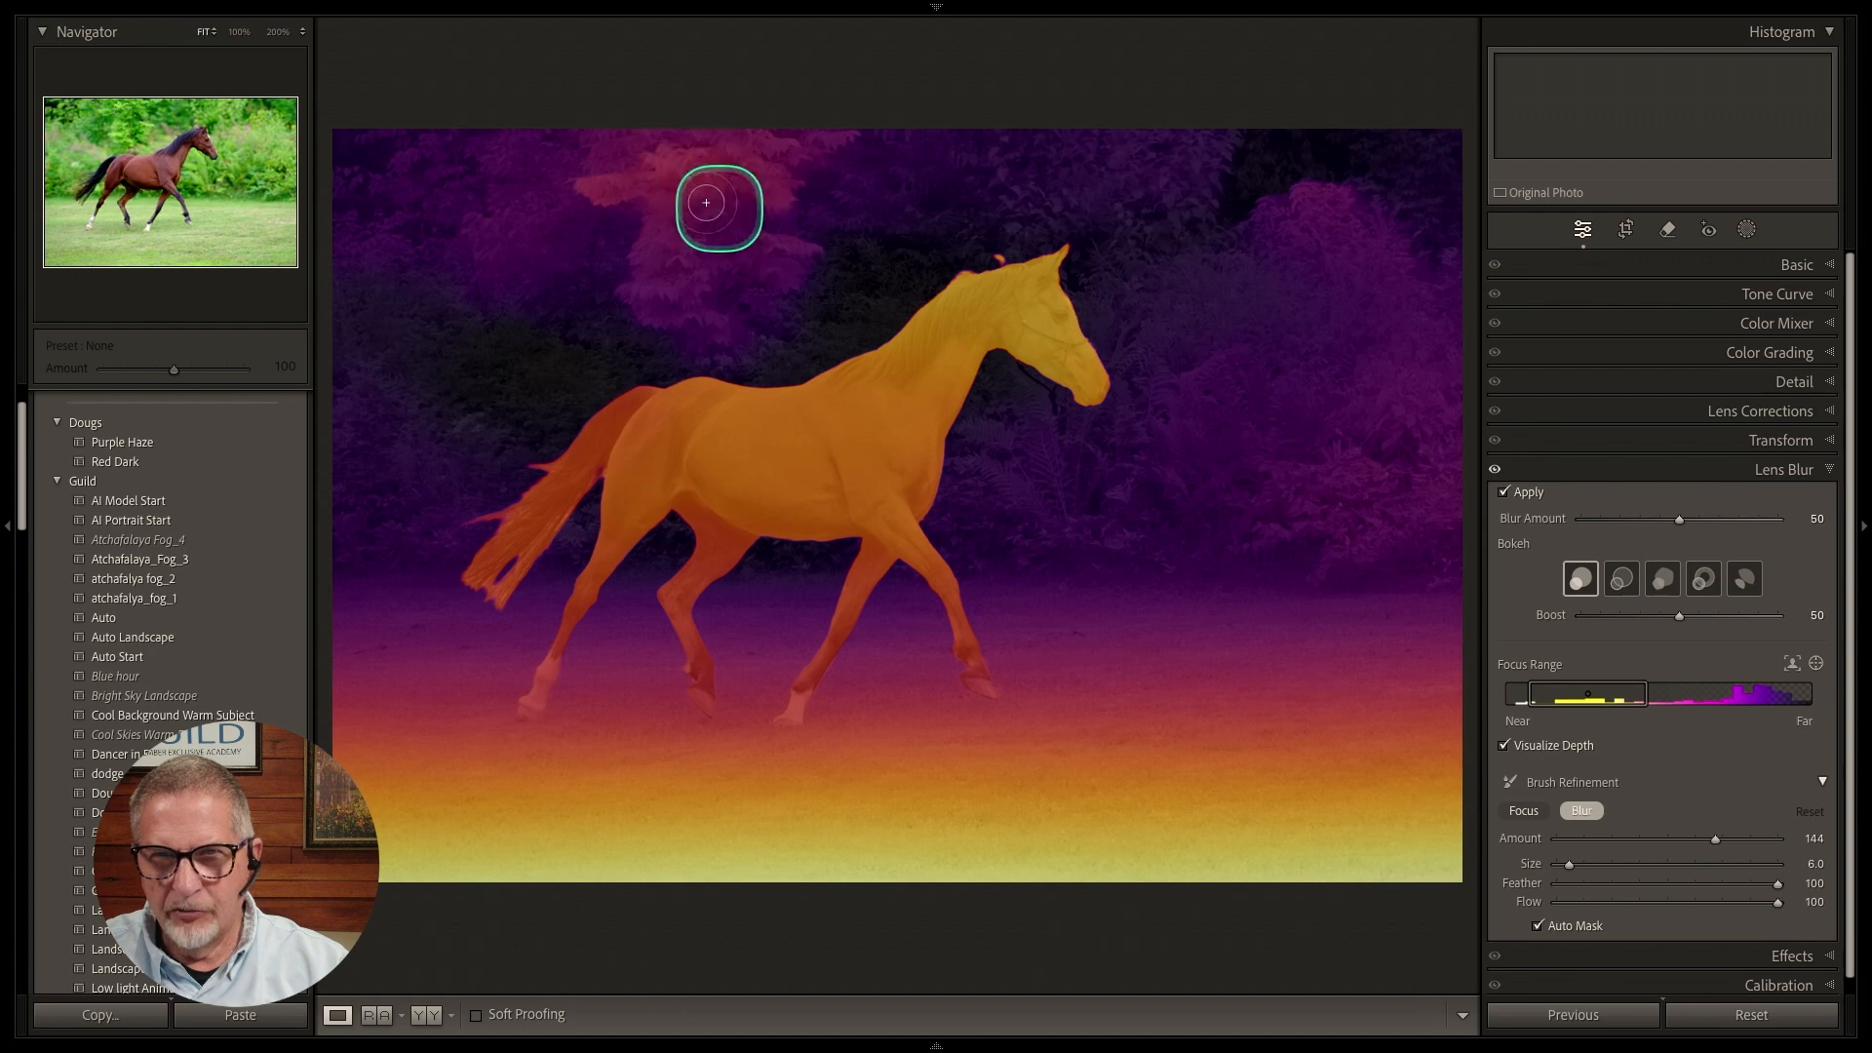
mouse_move(668, 158)
left_mouse_down()
mouse_move(542, 208)
mouse_move(696, 156)
mouse_move(615, 214)
mouse_move(849, 134)
mouse_move(657, 237)
mouse_move(607, 287)
left_mouse_up()
left_click_drag(722, 318, 585, 325)
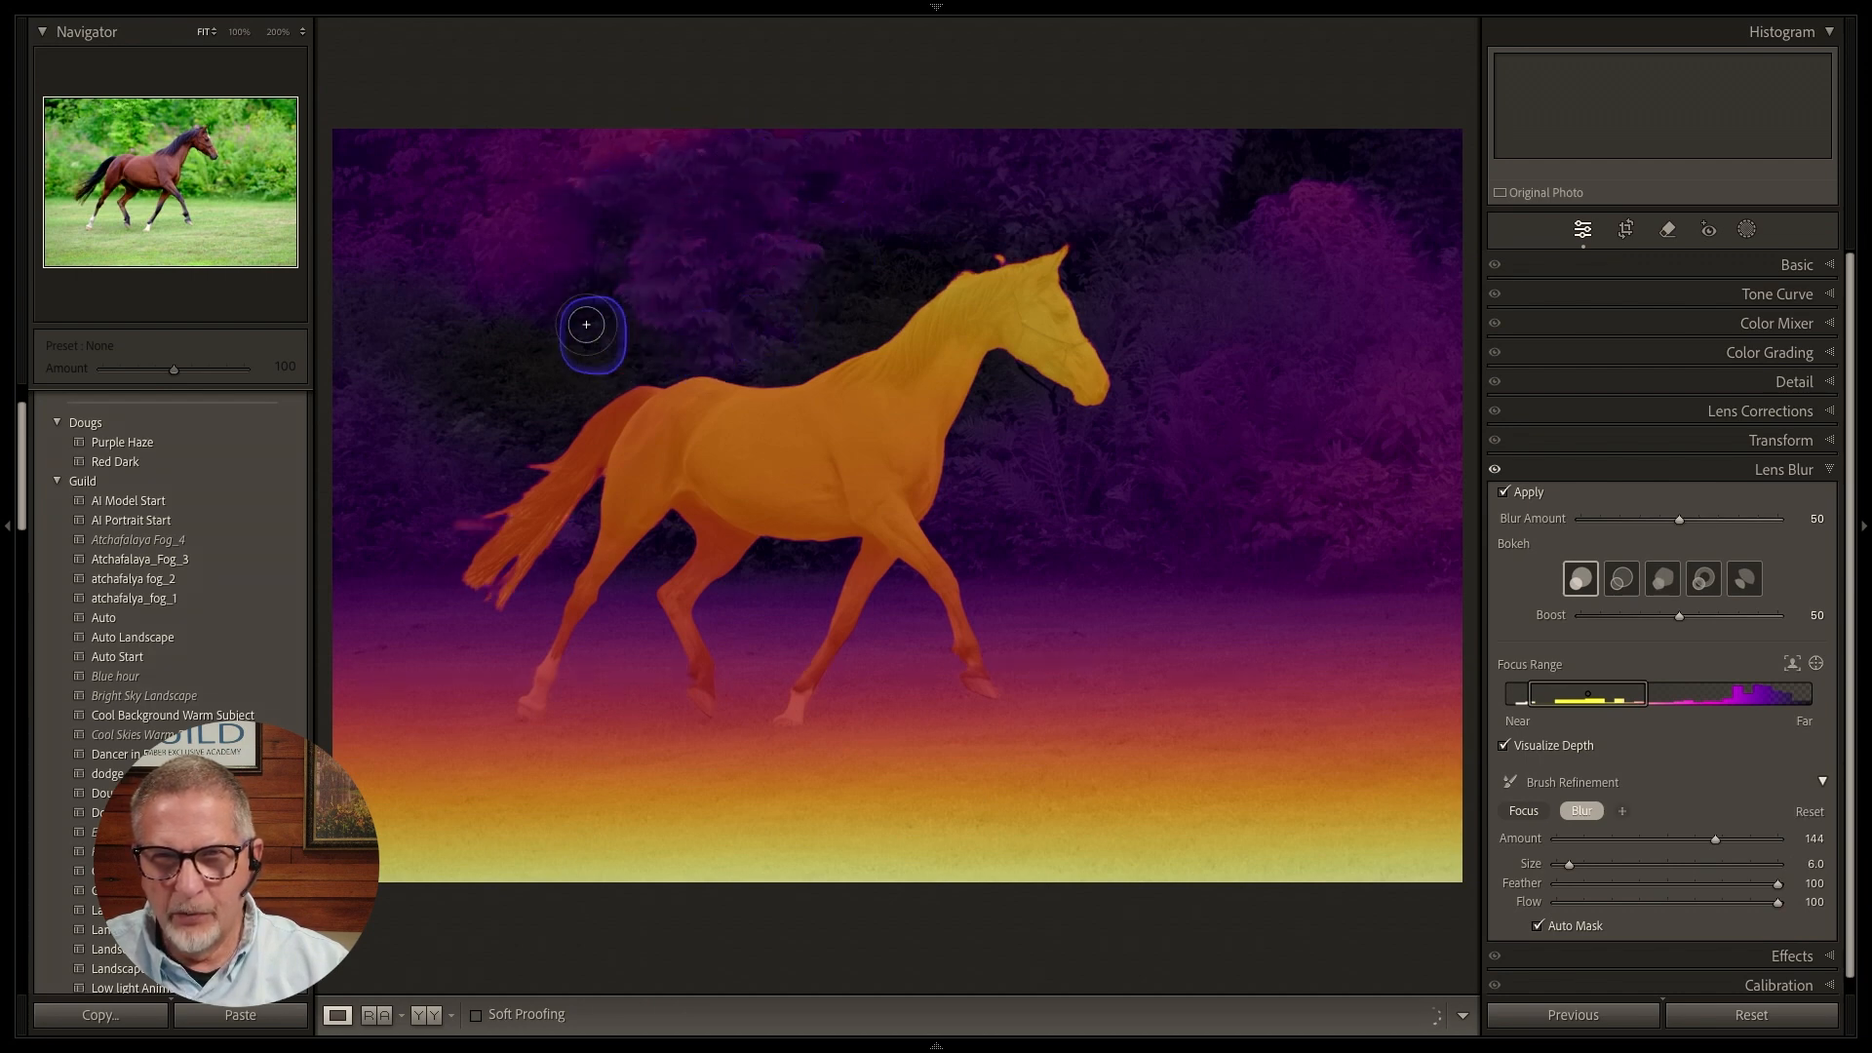
mouse_move(549, 121)
left_mouse_down()
mouse_move(267, 161)
mouse_move(493, 161)
mouse_move(468, 189)
left_mouse_up()
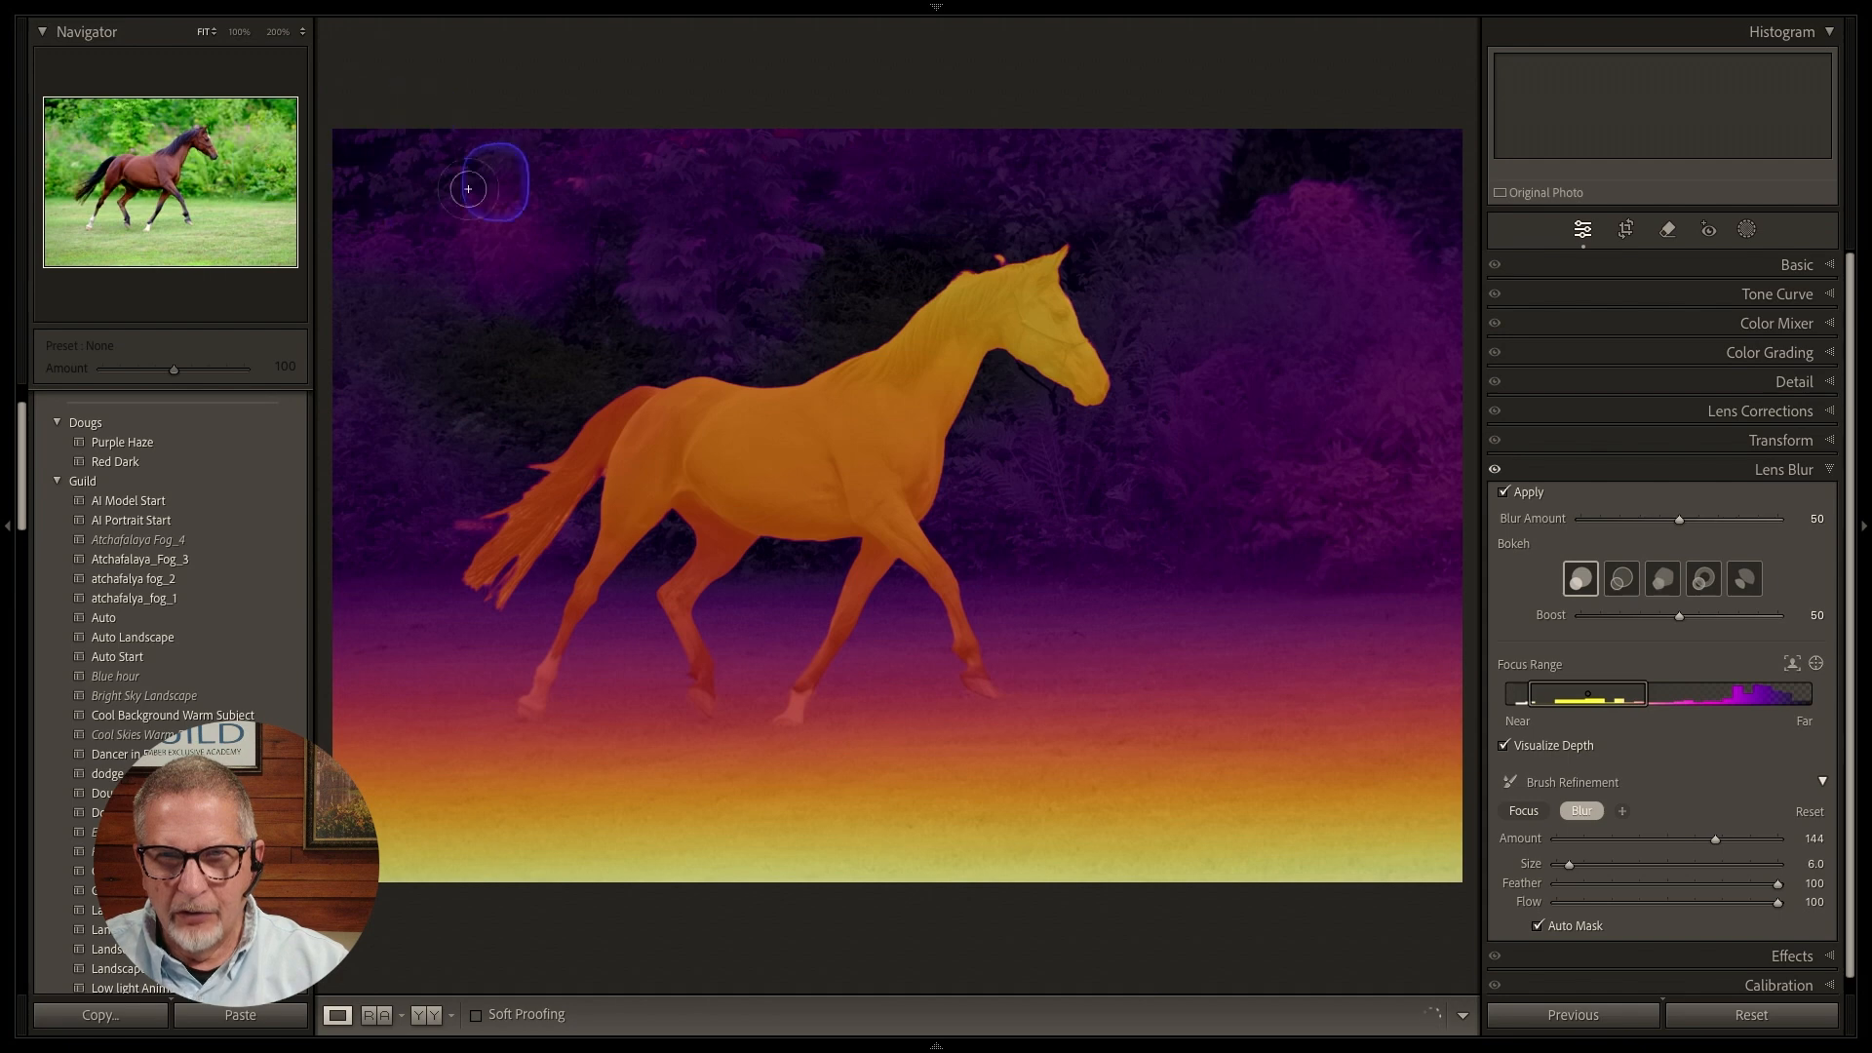
mouse_move(538, 264)
left_mouse_down()
mouse_move(584, 272)
mouse_move(717, 152)
left_mouse_up()
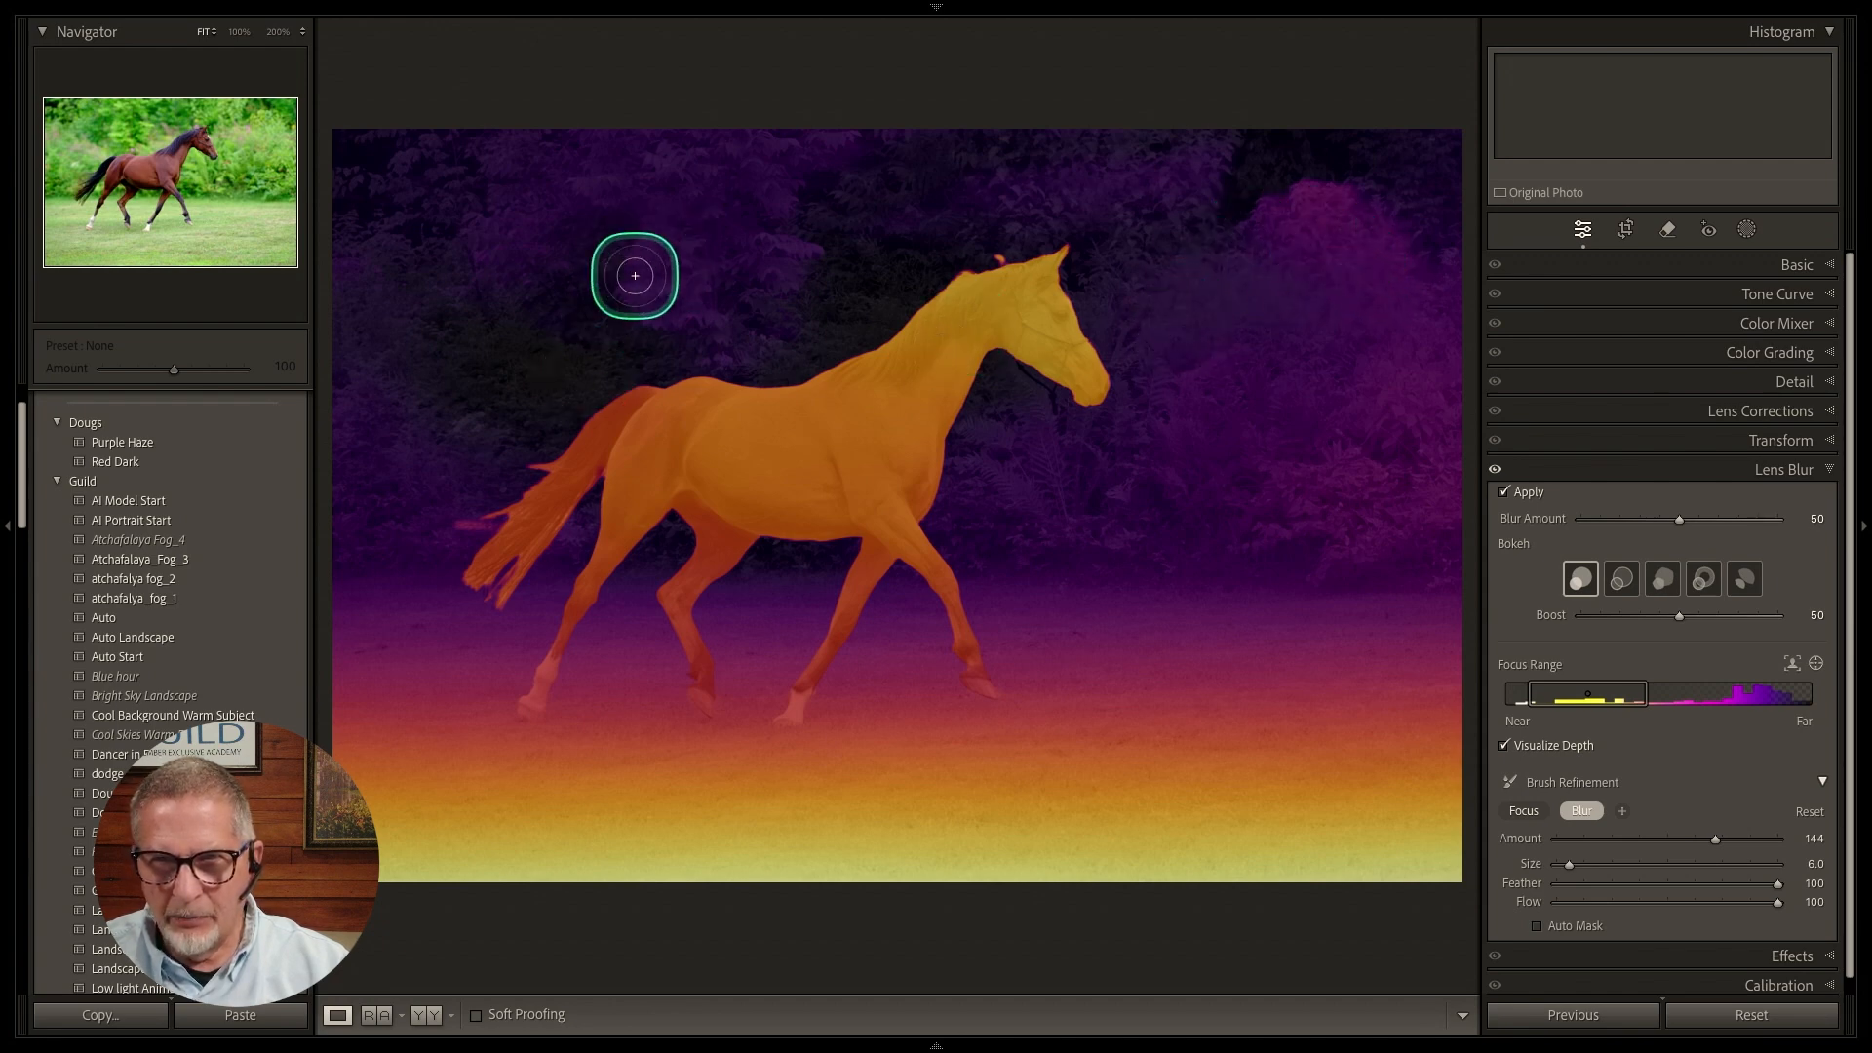
mouse_move(643, 267)
left_mouse_down()
mouse_move(454, 330)
mouse_move(511, 284)
mouse_move(575, 305)
mouse_move(595, 269)
mouse_move(648, 279)
left_mouse_up()
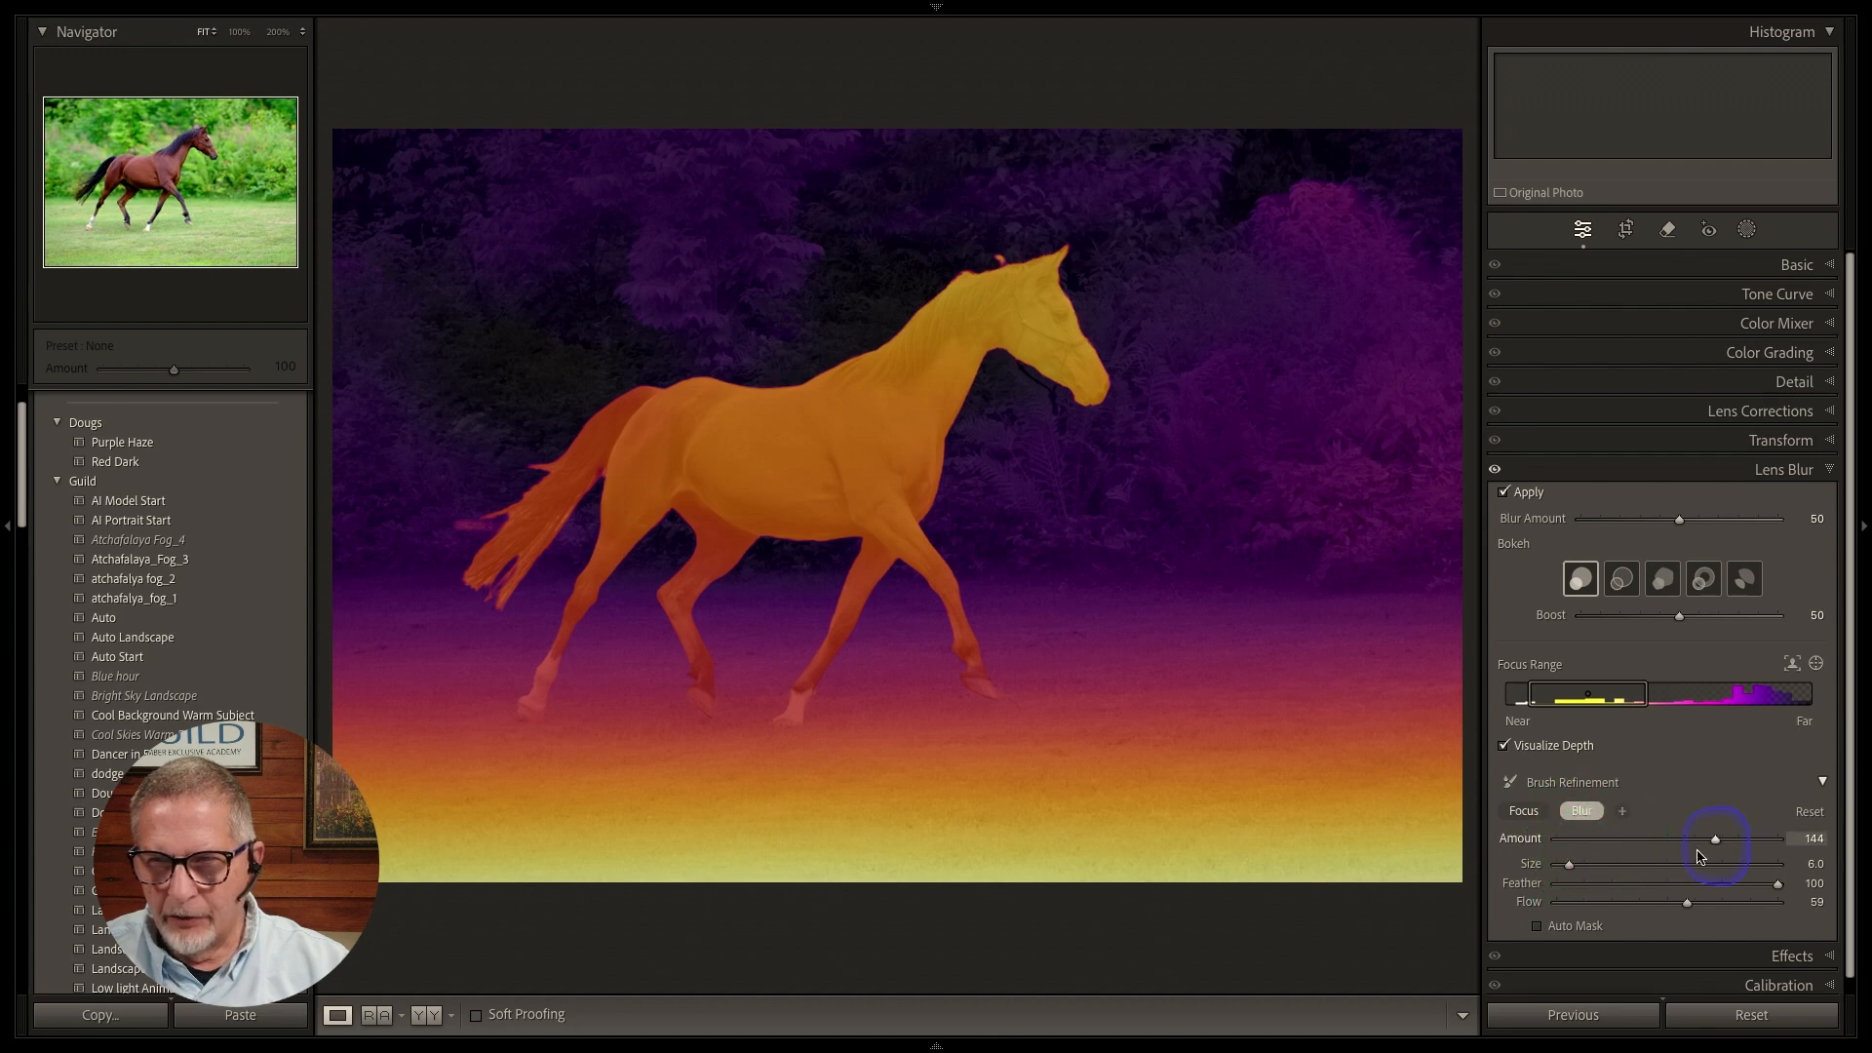
Enlarge the Blur refinement brush to size 19.1 and paint over the pink-tinted bush beyond the horse's head.
left_click_drag(1569, 865, 1595, 870)
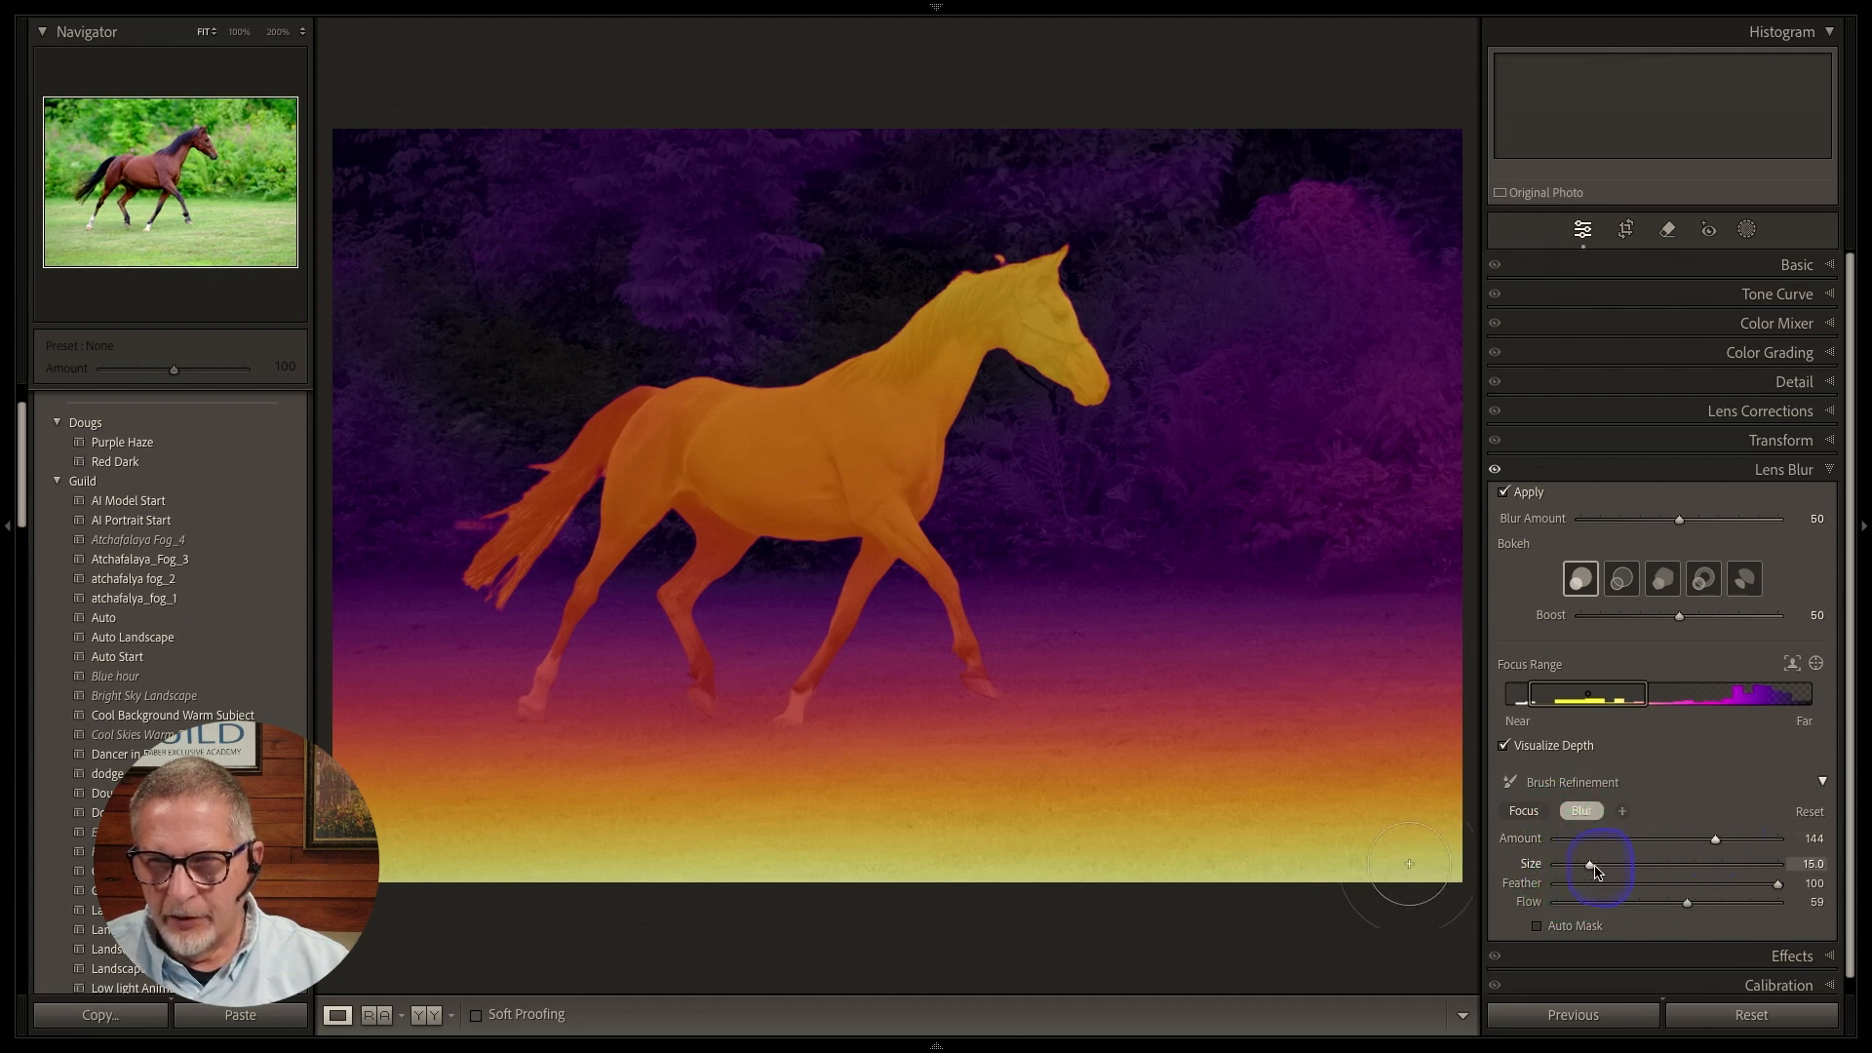
left_click(1584, 811)
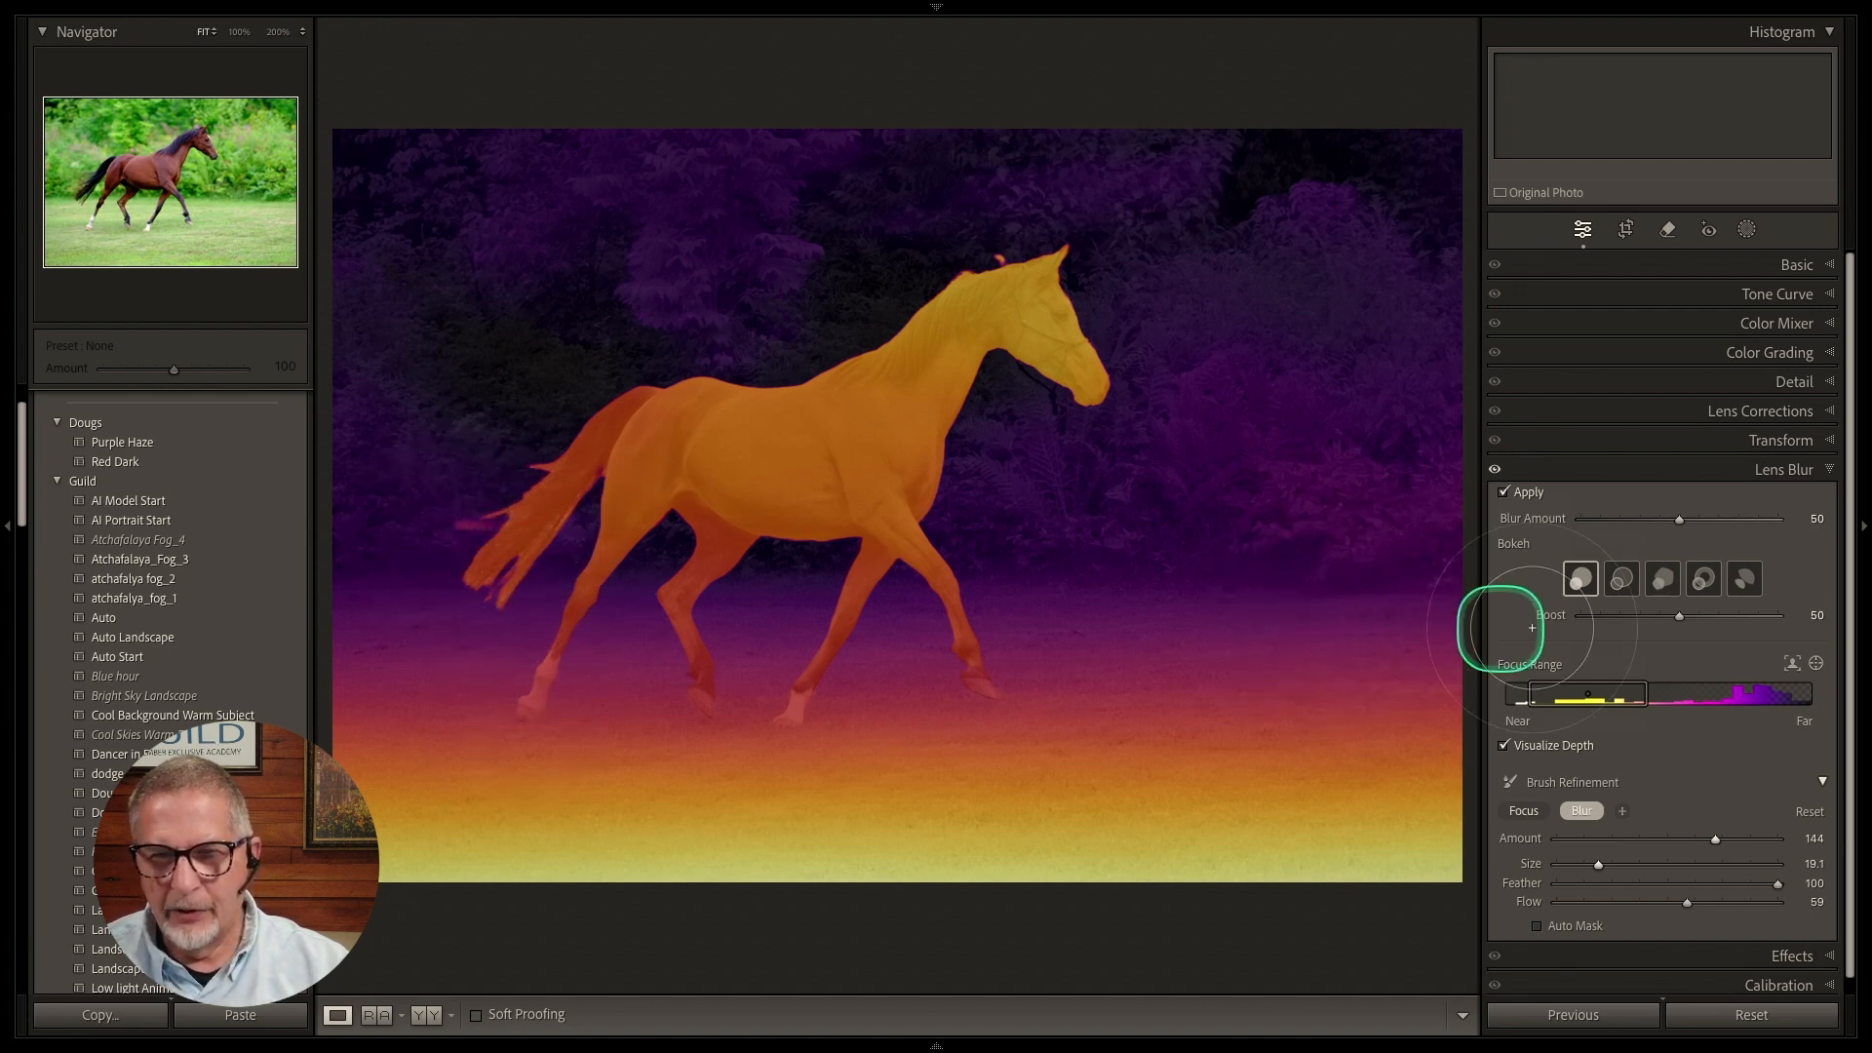
Switch the refinement brush to Focus with Auto Mask enabled and hide the depth visualization.
left_click(1522, 810)
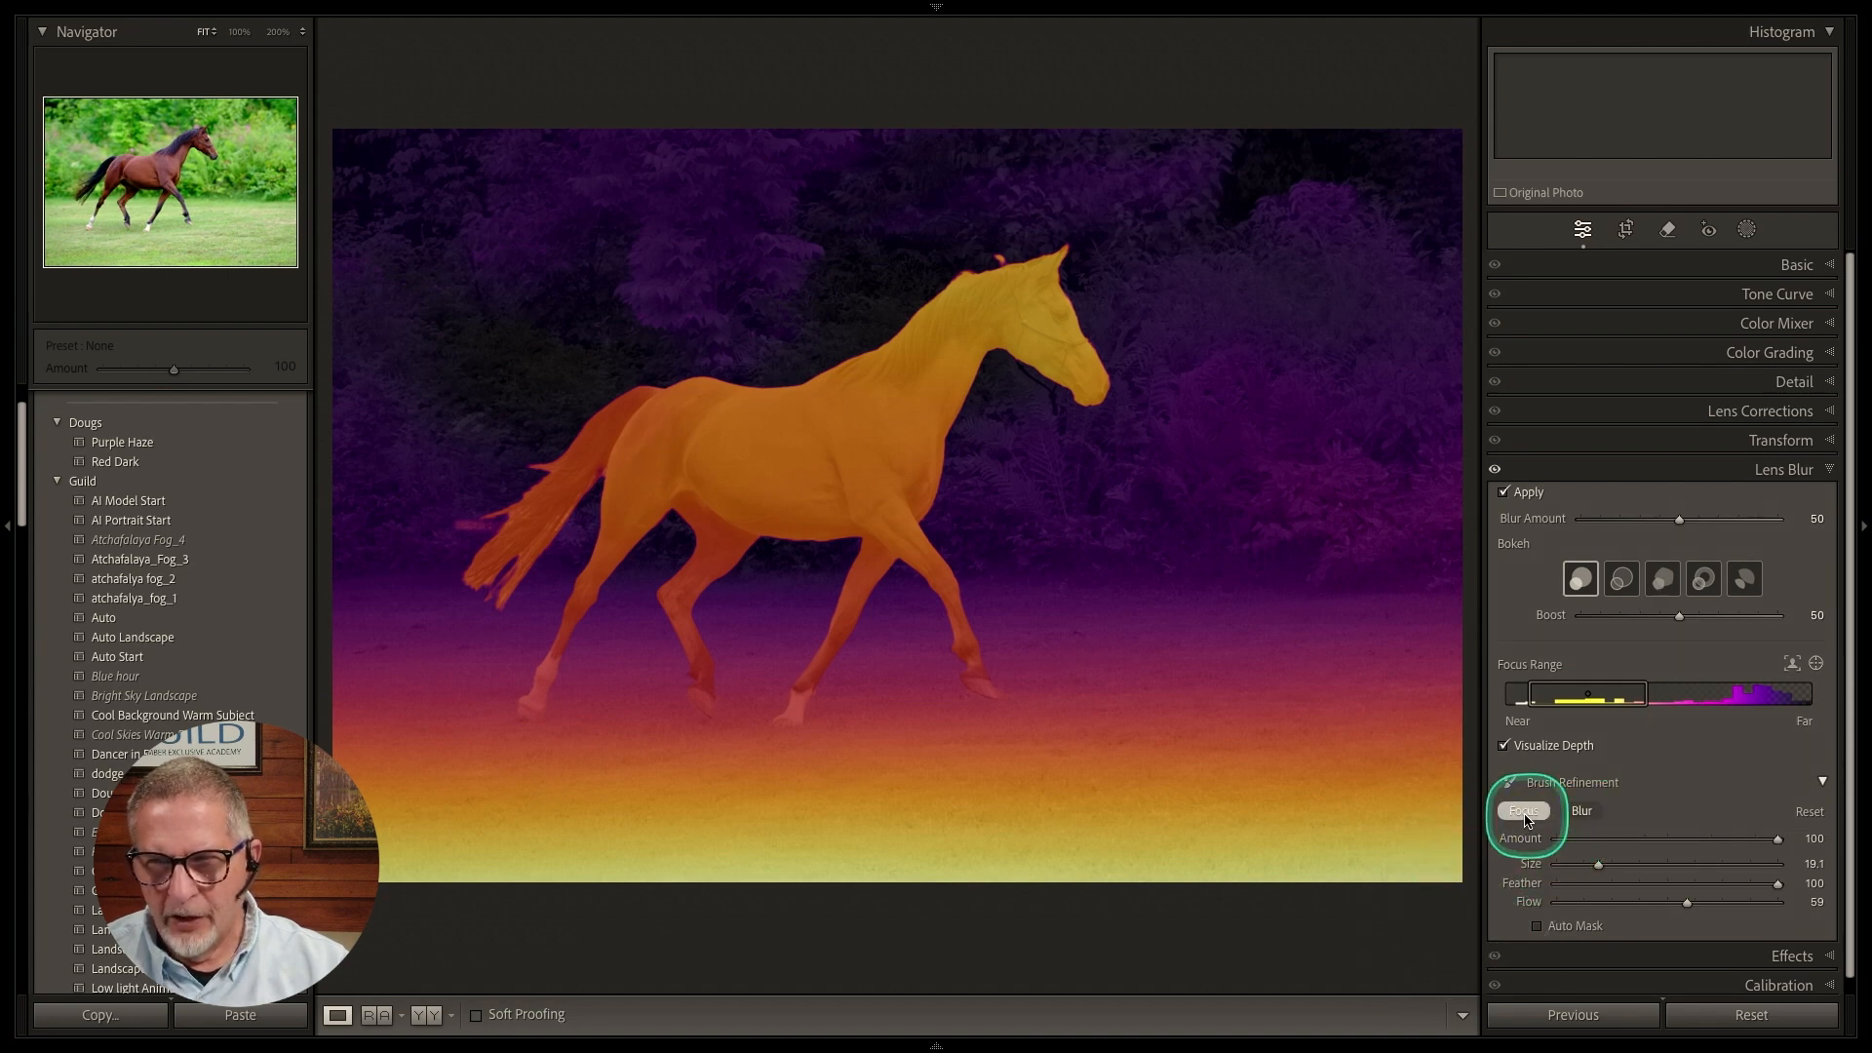
left_click(1504, 747)
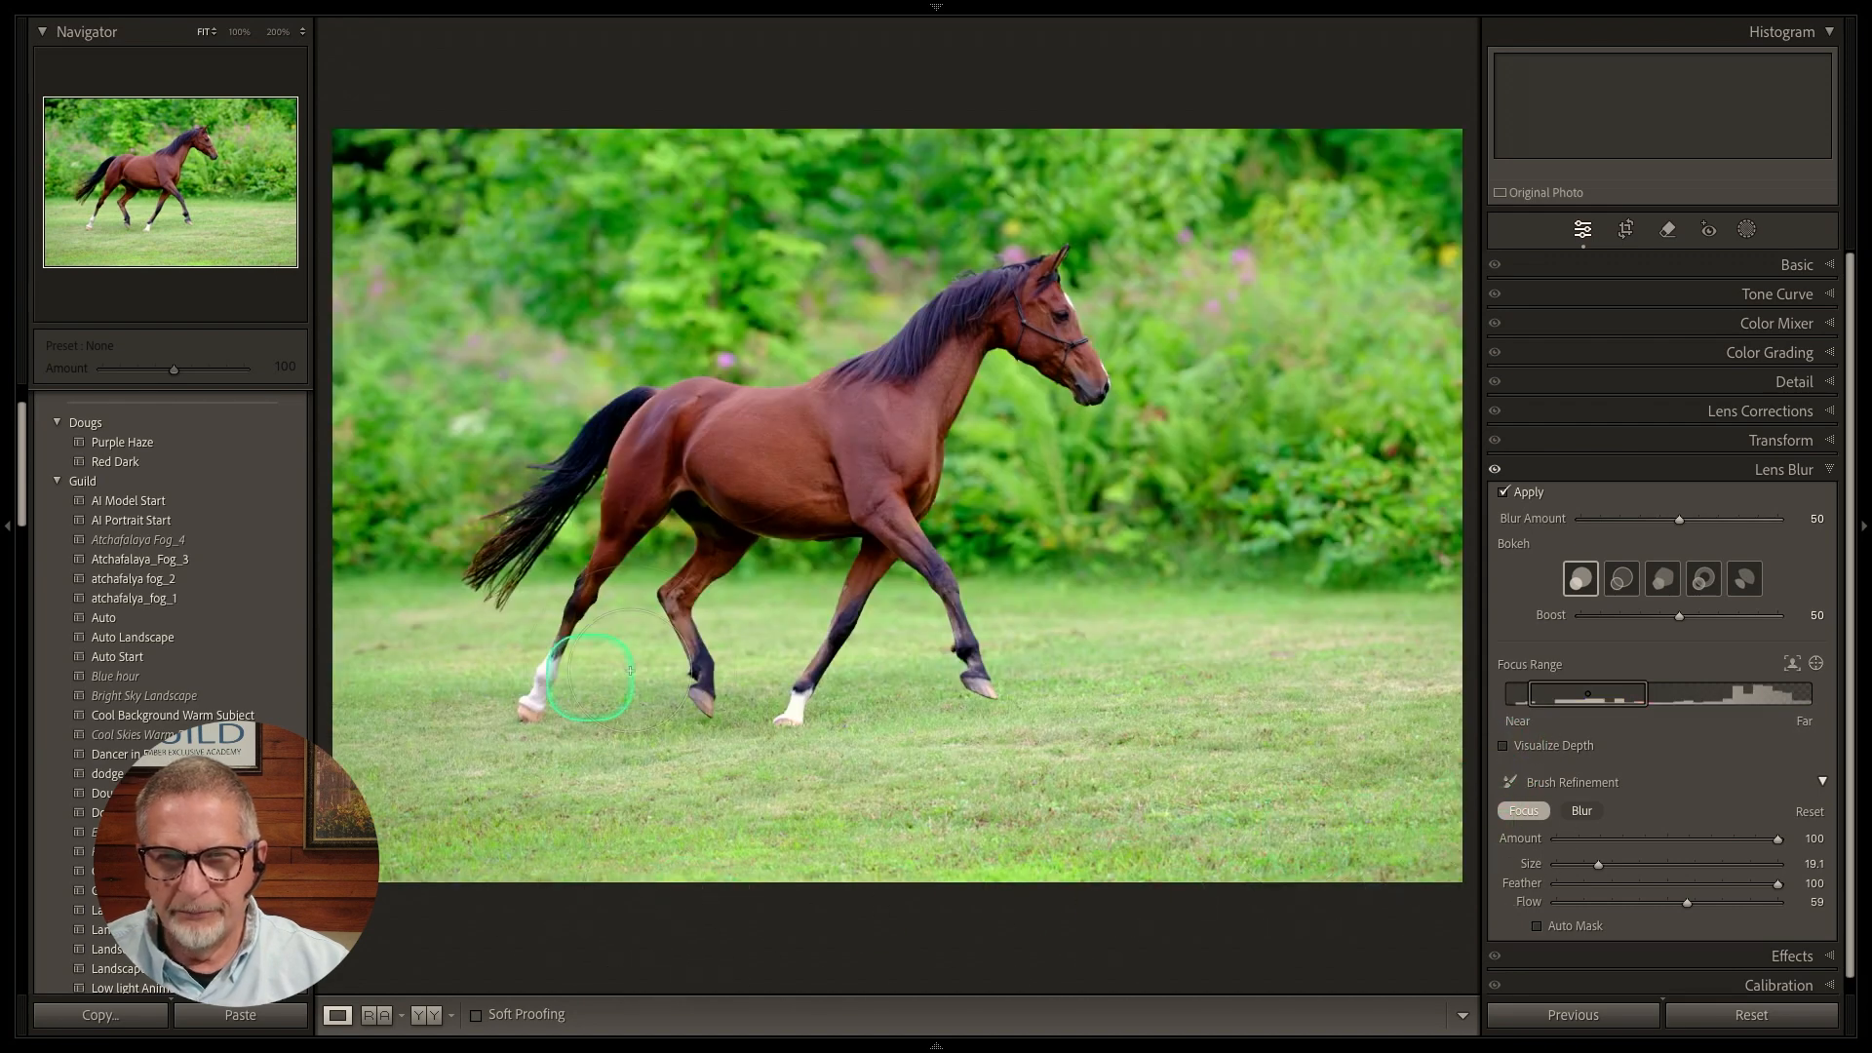
left_click(1538, 927)
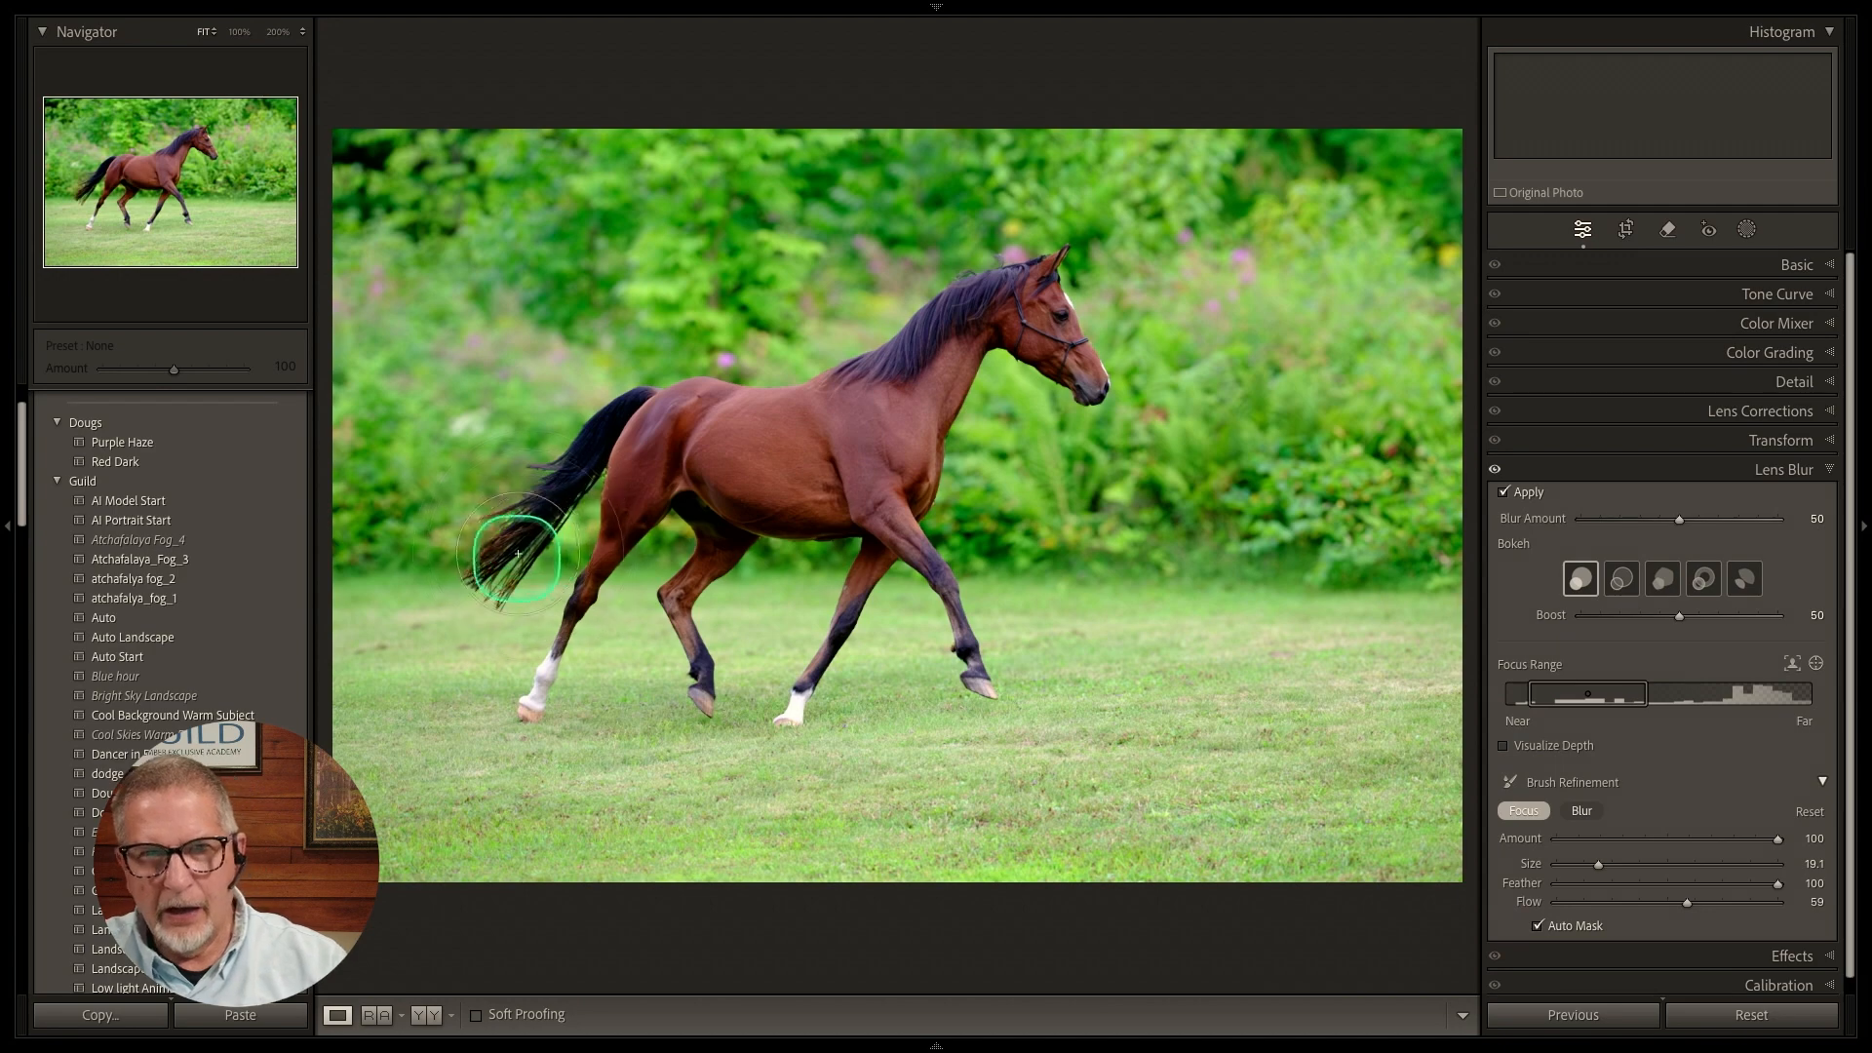
At 100% zoom, paint with the Focus brush at flow 46 over the wispy outer tail hairs to bring them back into focus.
left_click(239, 31)
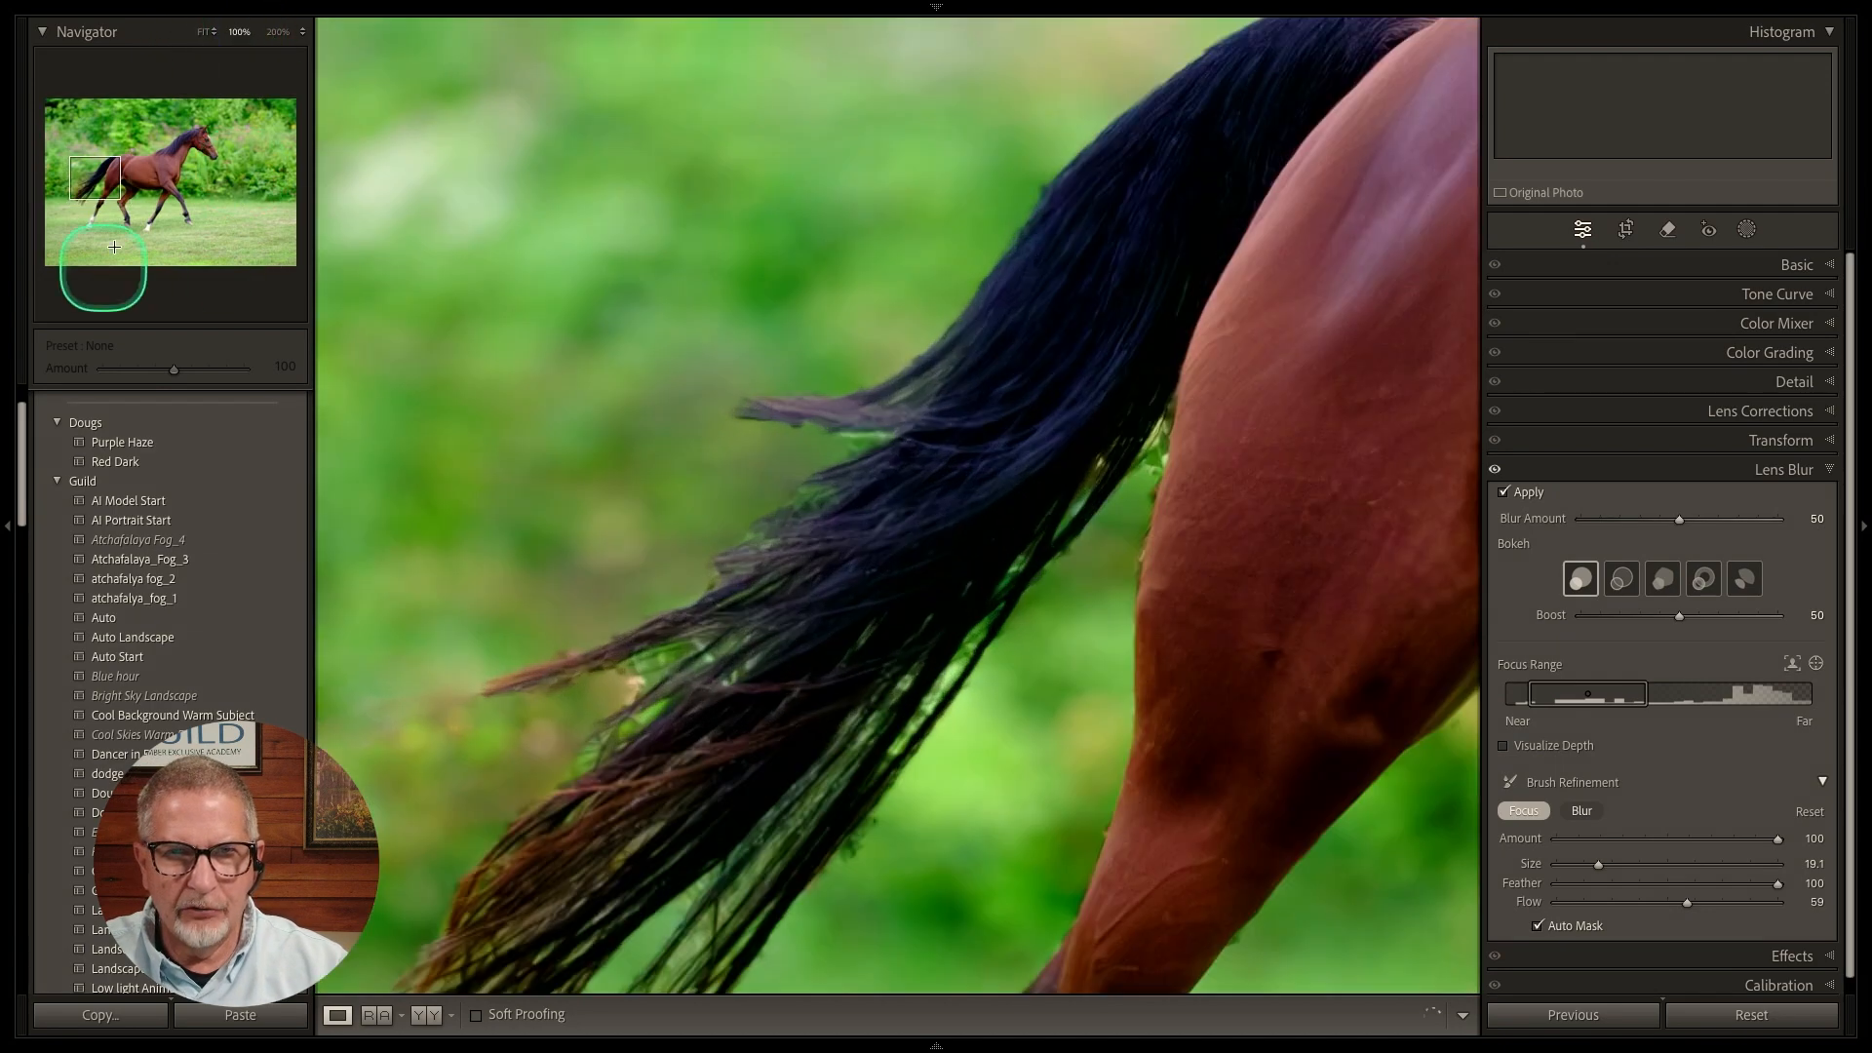
left_click(98, 177)
left_click_drag(99, 178, 90, 192)
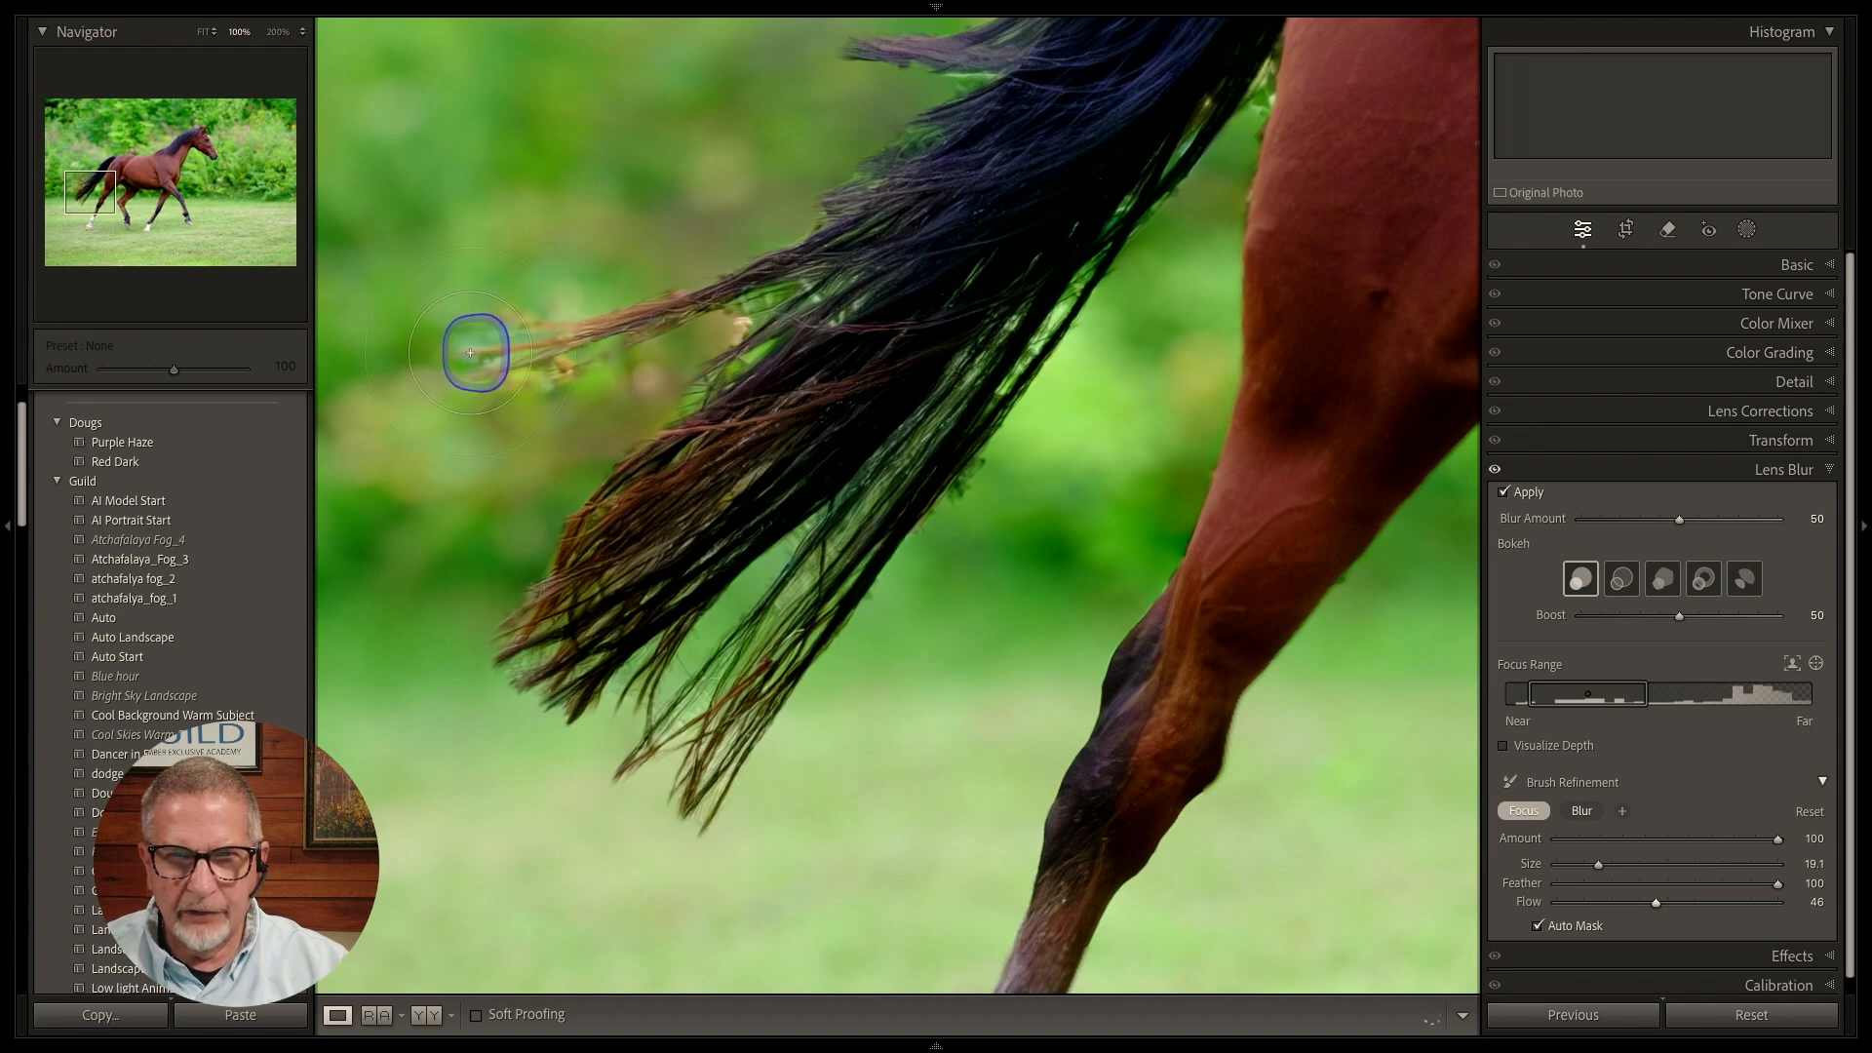
mouse_move(470, 353)
left_mouse_down()
mouse_move(644, 313)
mouse_move(518, 340)
left_mouse_up()
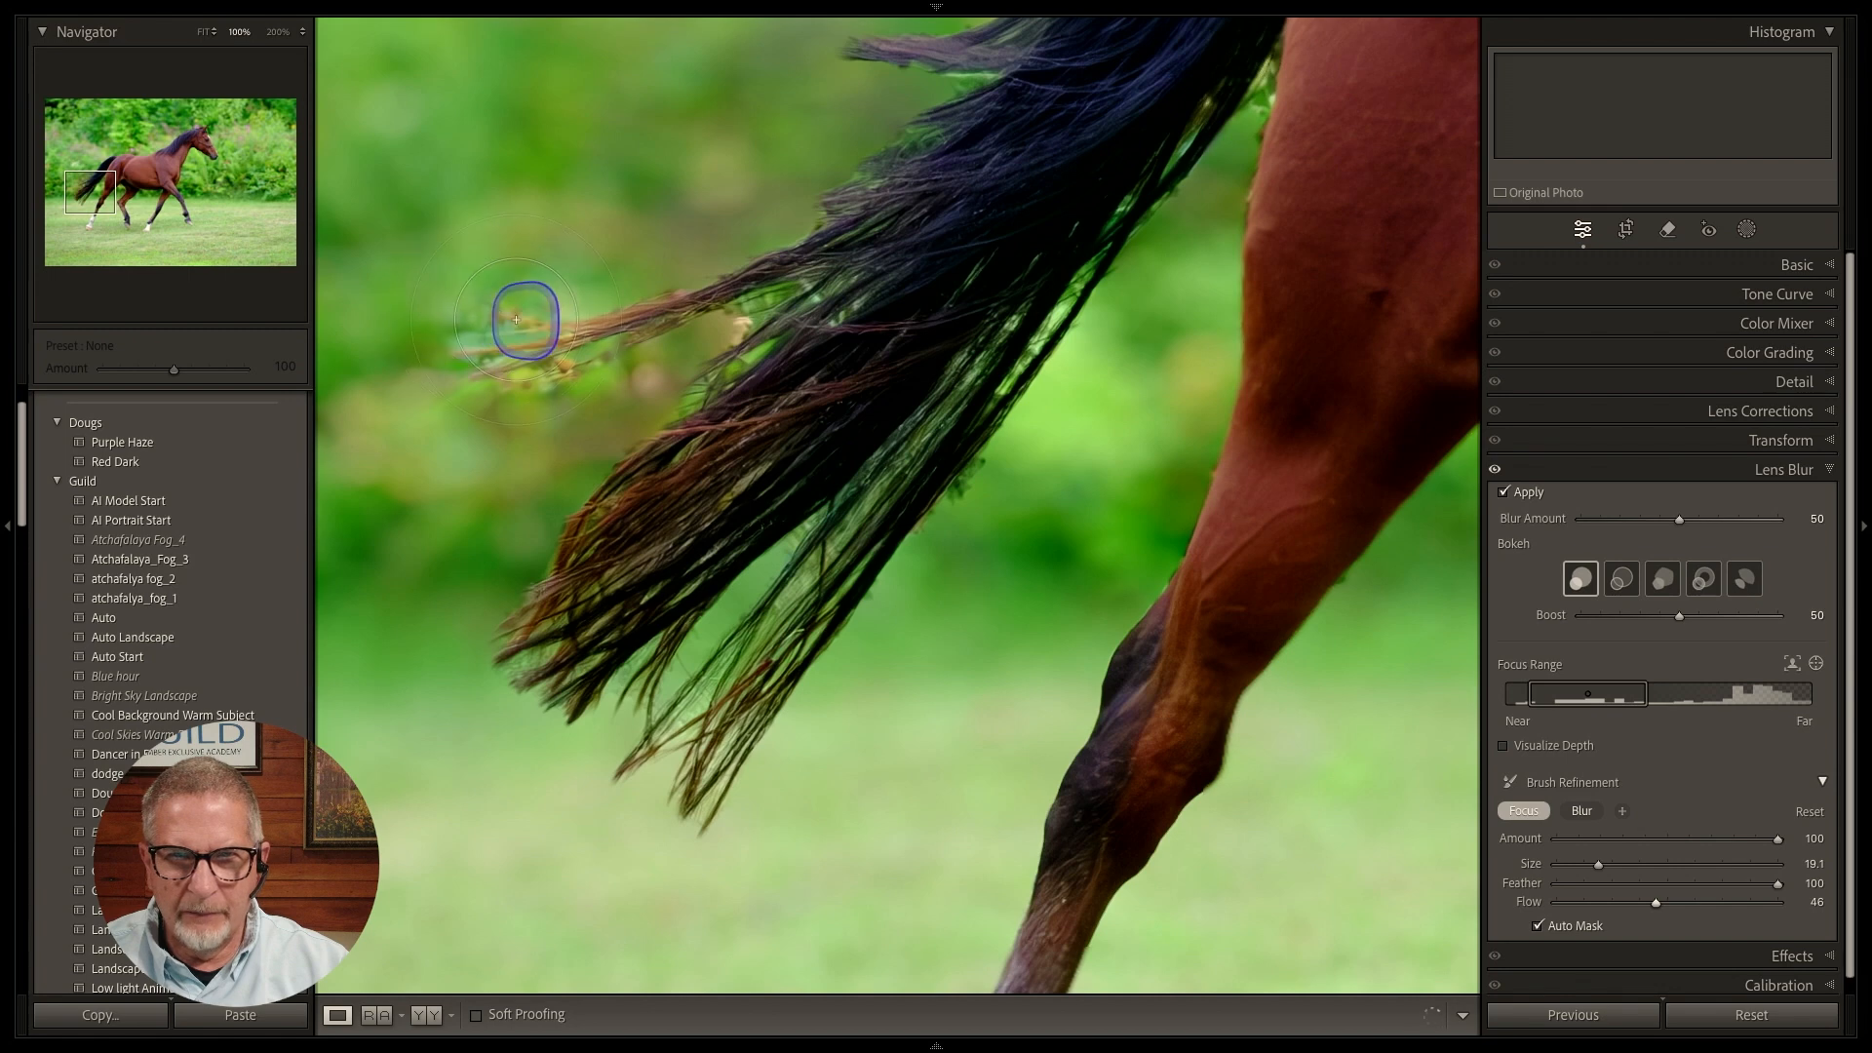
mouse_move(487, 309)
left_mouse_down()
mouse_move(706, 290)
mouse_move(820, 246)
left_mouse_up()
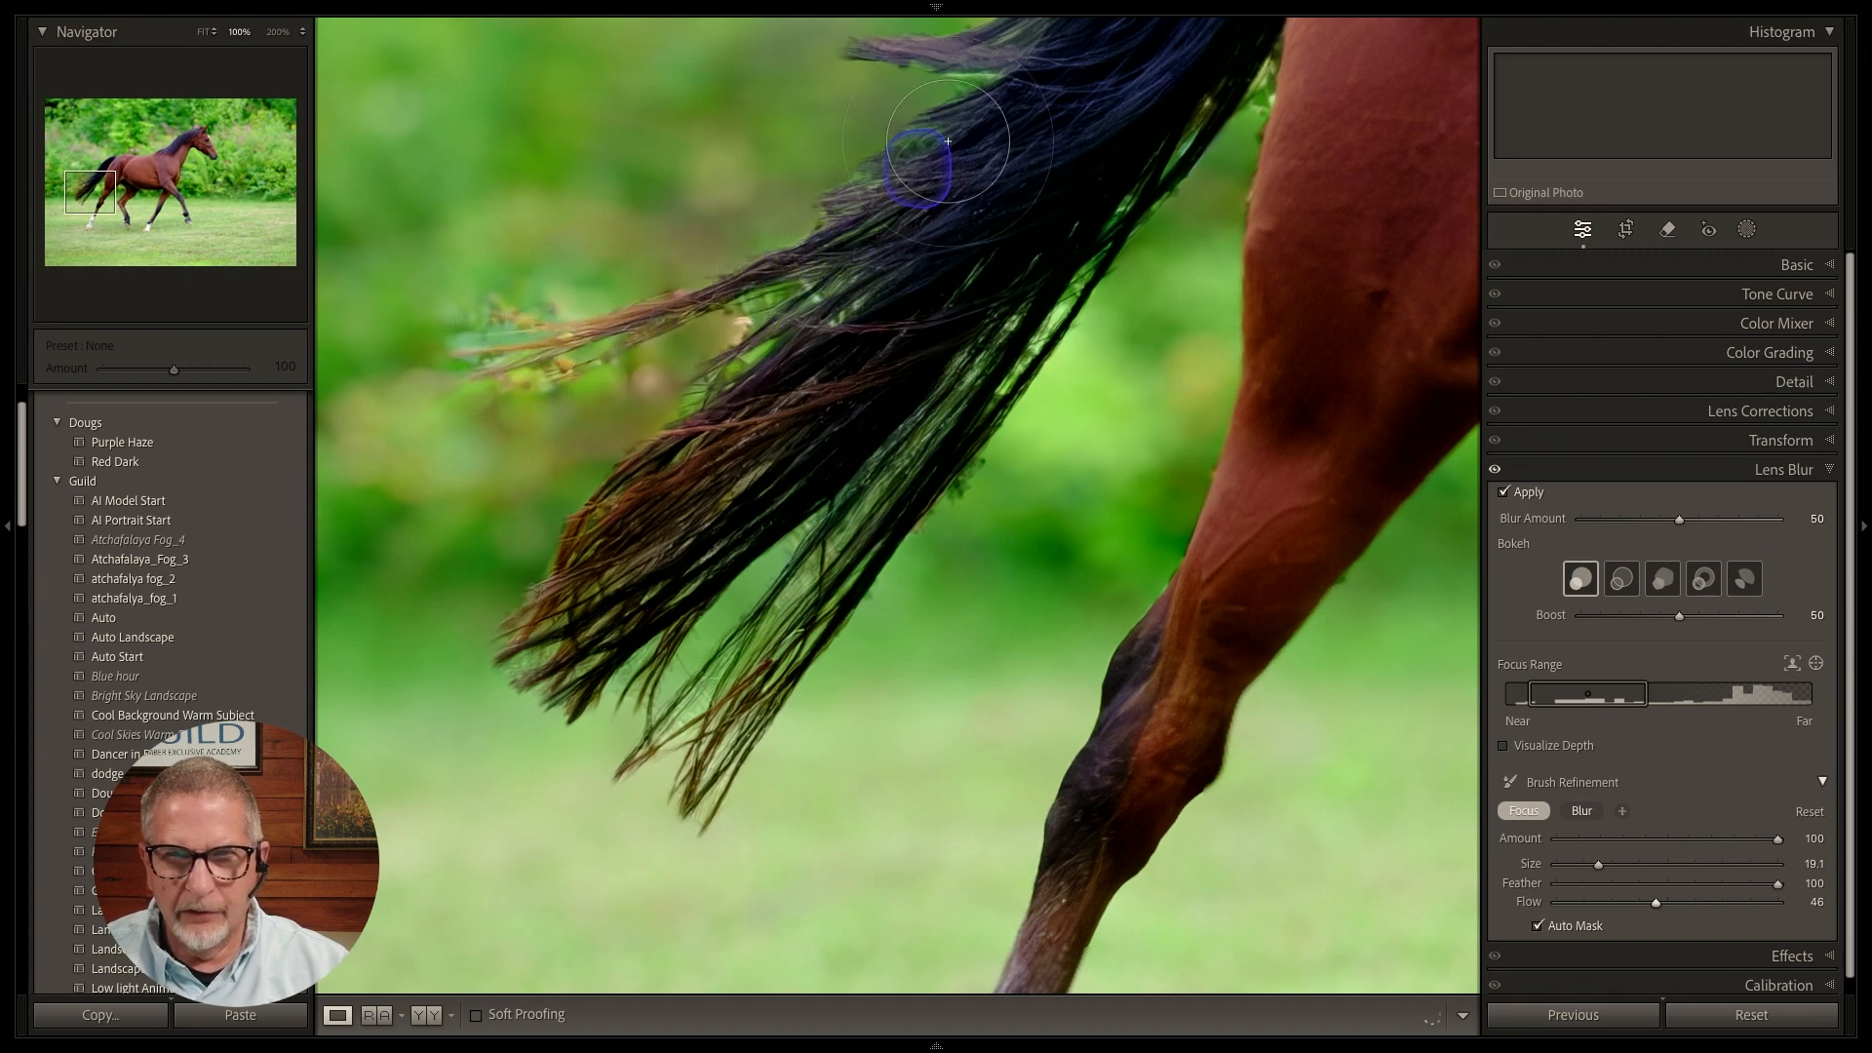
left_click_drag(898, 190, 817, 198)
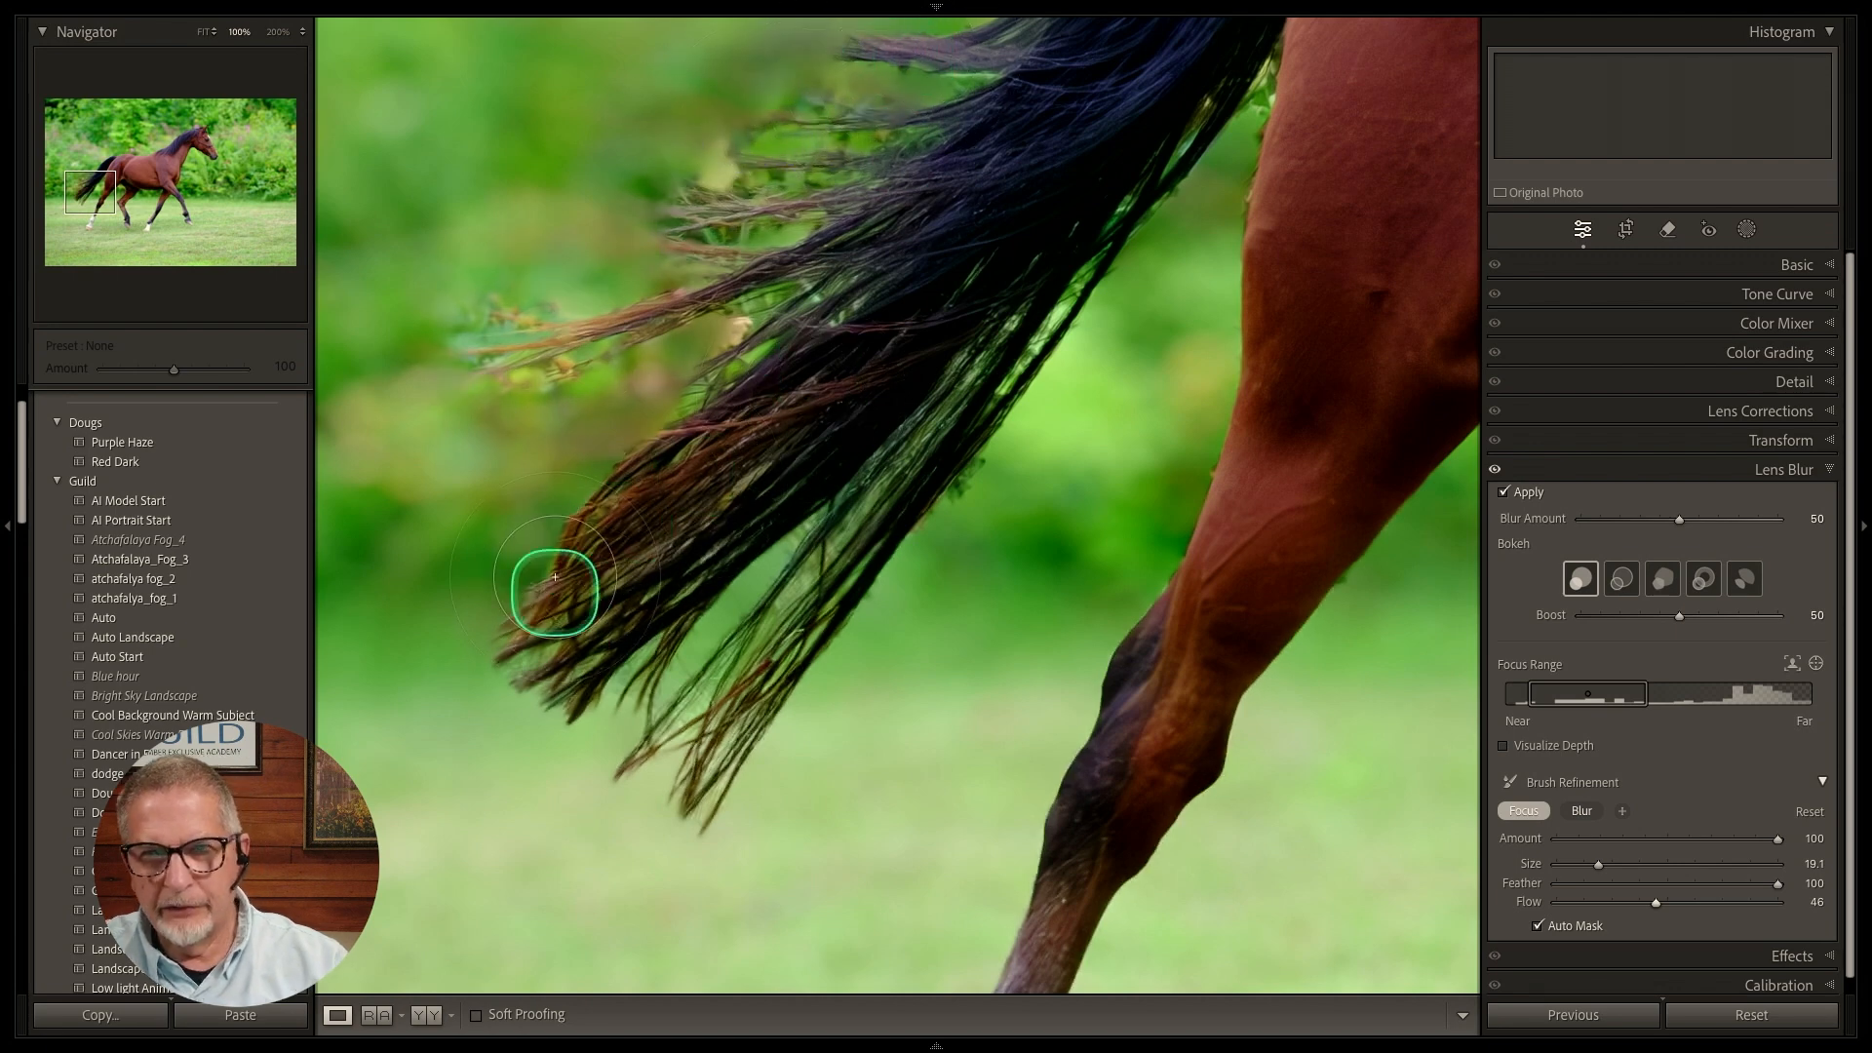
mouse_move(694, 381)
left_mouse_down()
mouse_move(572, 437)
mouse_move(608, 419)
mouse_move(555, 435)
mouse_move(564, 408)
mouse_move(543, 409)
mouse_move(493, 427)
mouse_move(838, 306)
mouse_move(599, 608)
mouse_move(503, 498)
mouse_move(576, 455)
mouse_move(566, 440)
mouse_move(476, 514)
mouse_move(430, 522)
mouse_move(422, 477)
left_mouse_up()
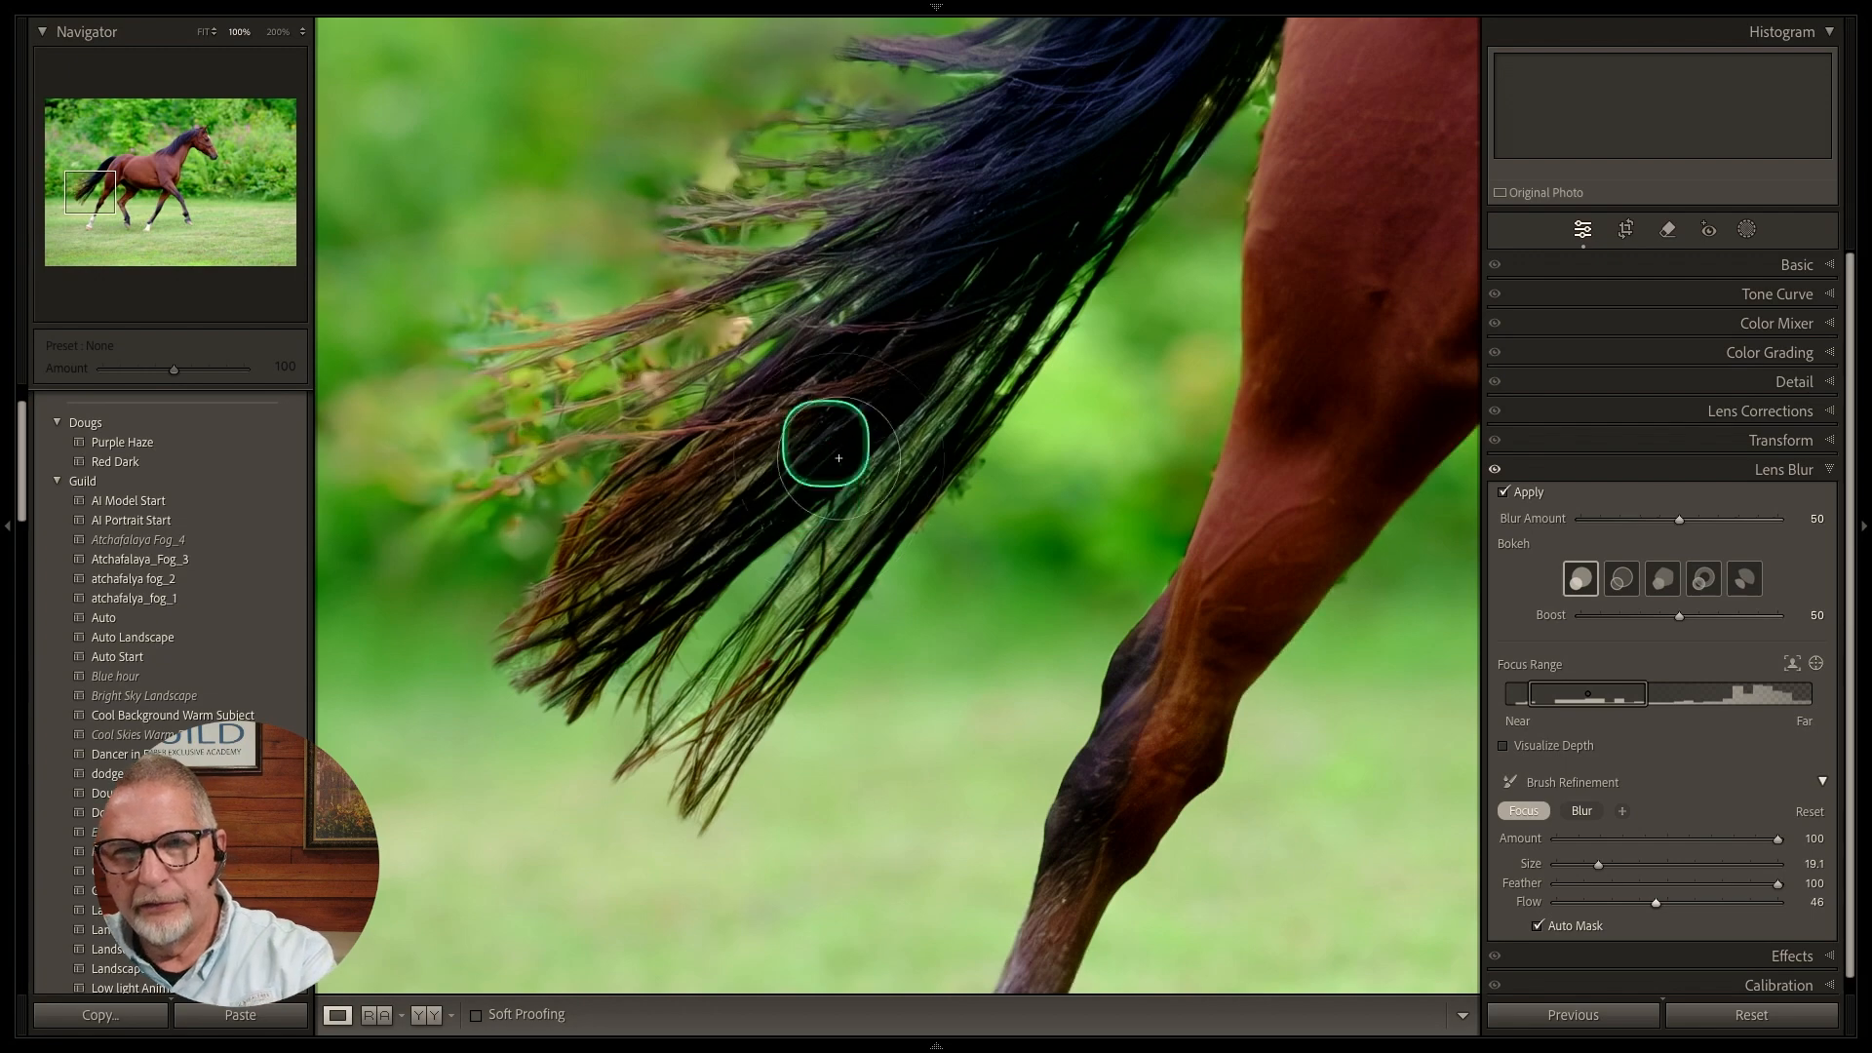
left_click_drag(824, 446, 908, 712)
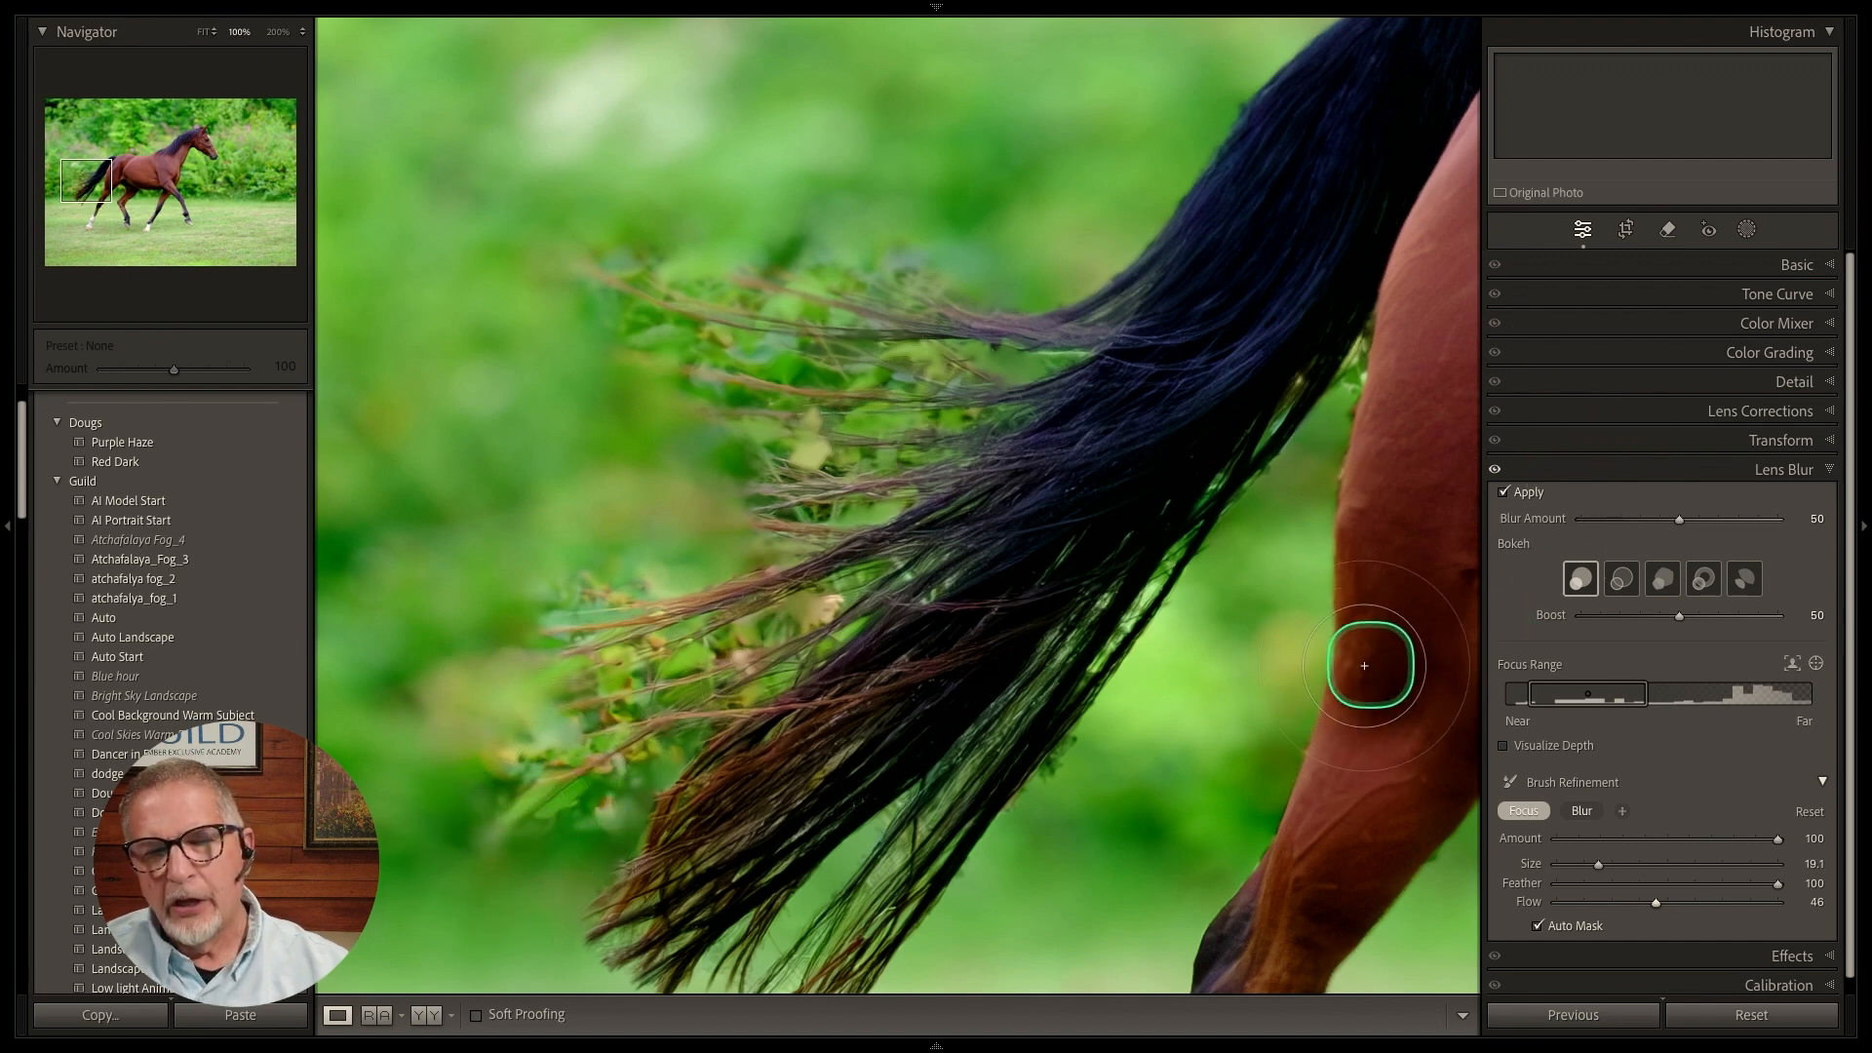
Switch to the Blur brush with amount 85 and flow 31, and paint over the sharpened foliage around the upper tail strands.
left_click(1583, 817)
scroll(1856, 851, "down", 1)
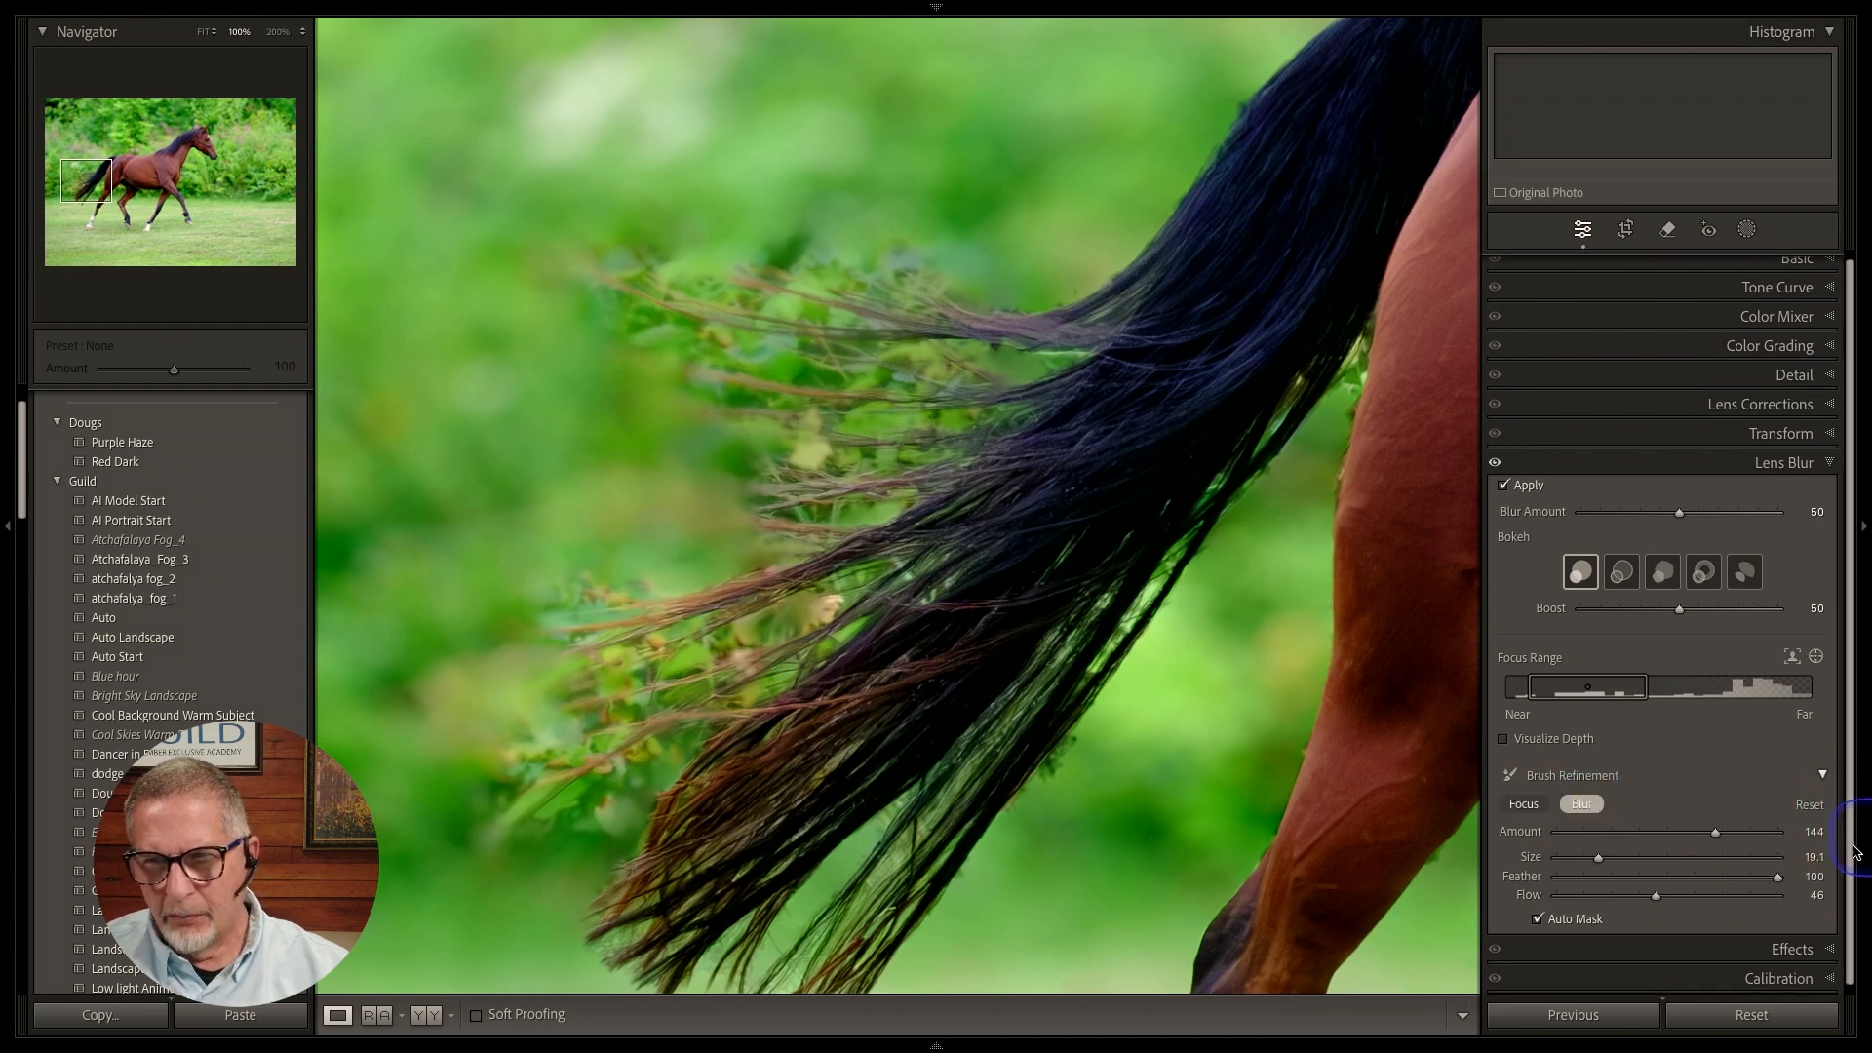
left_click_drag(1853, 846, 1853, 860)
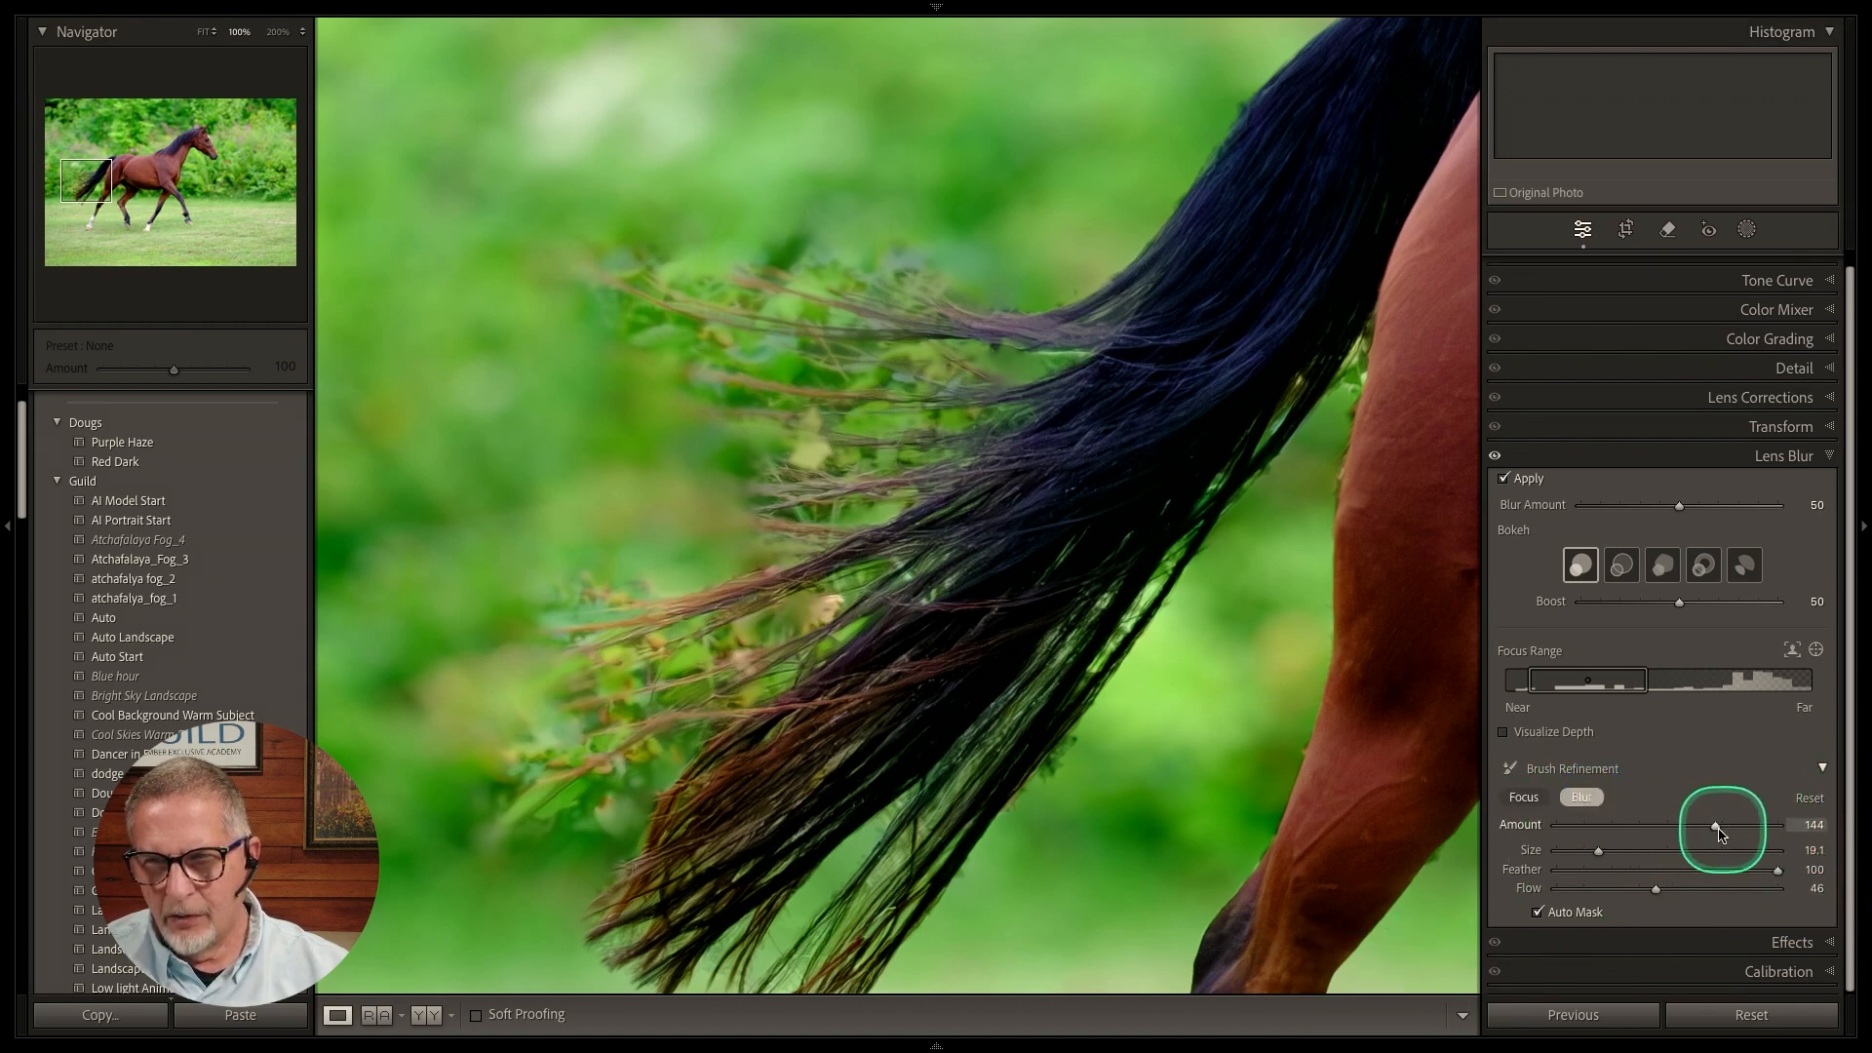
scroll(1704, 838, "up", 1)
mouse_move(1718, 831)
left_mouse_down()
mouse_move(1648, 848)
mouse_move(1643, 895)
left_mouse_up()
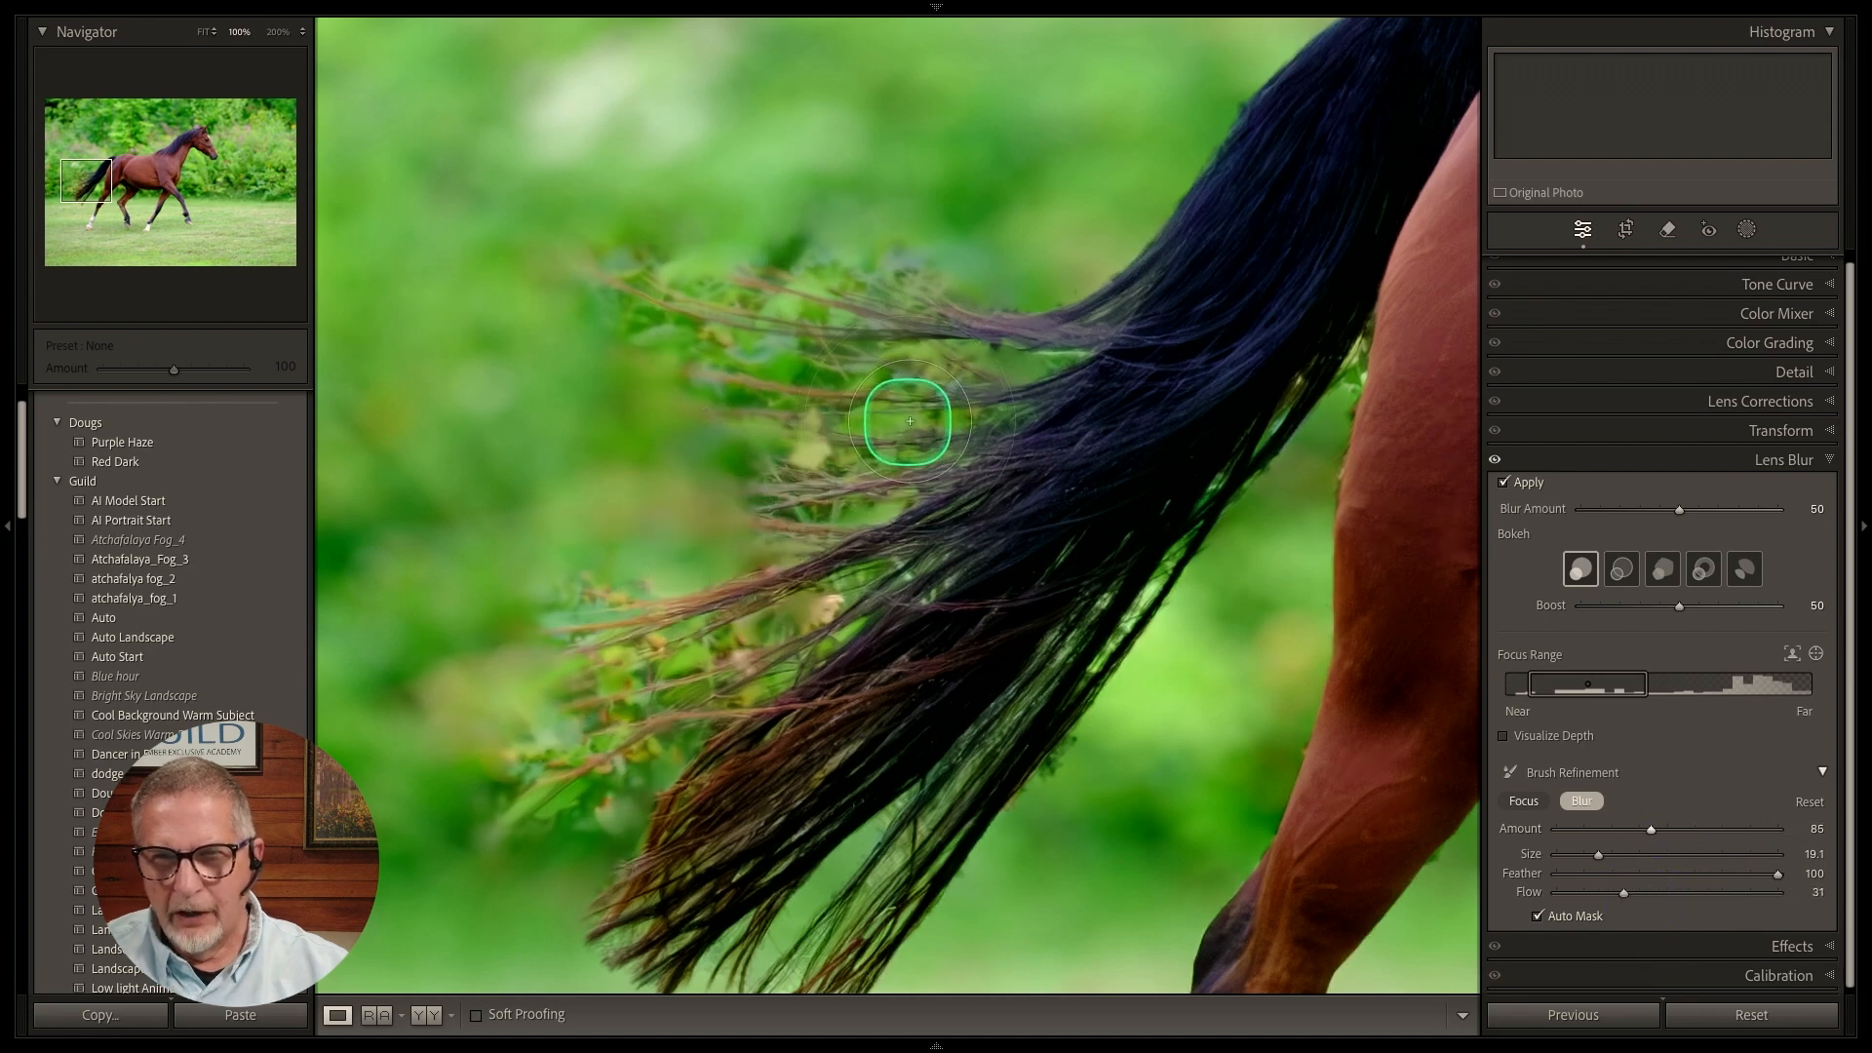
mouse_move(944, 421)
left_mouse_down()
mouse_move(920, 422)
mouse_move(957, 413)
mouse_move(876, 426)
mouse_move(742, 395)
mouse_move(683, 376)
mouse_move(747, 355)
mouse_move(703, 353)
mouse_move(759, 358)
mouse_move(655, 330)
mouse_move(676, 340)
left_mouse_up()
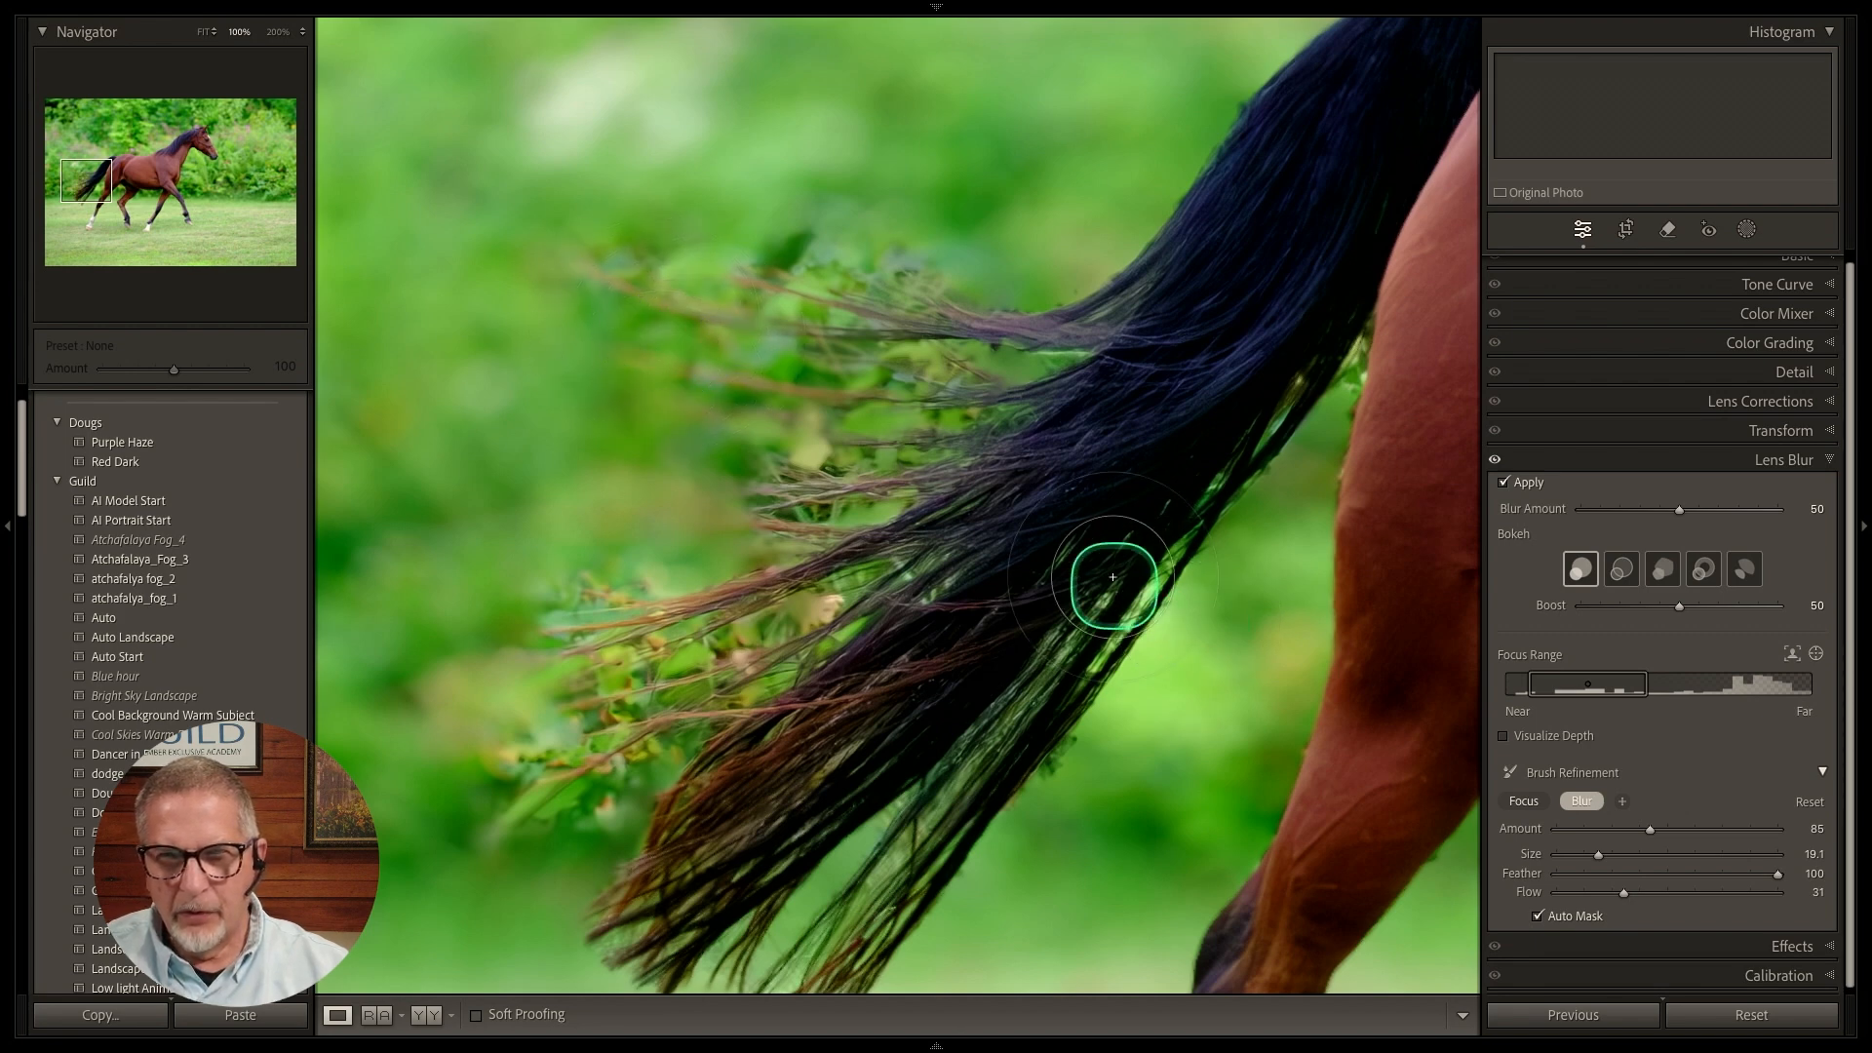
mouse_move(811, 314)
left_mouse_down()
mouse_move(673, 271)
mouse_move(724, 228)
mouse_move(813, 252)
mouse_move(765, 237)
mouse_move(834, 223)
mouse_move(842, 252)
mouse_move(916, 263)
left_mouse_up()
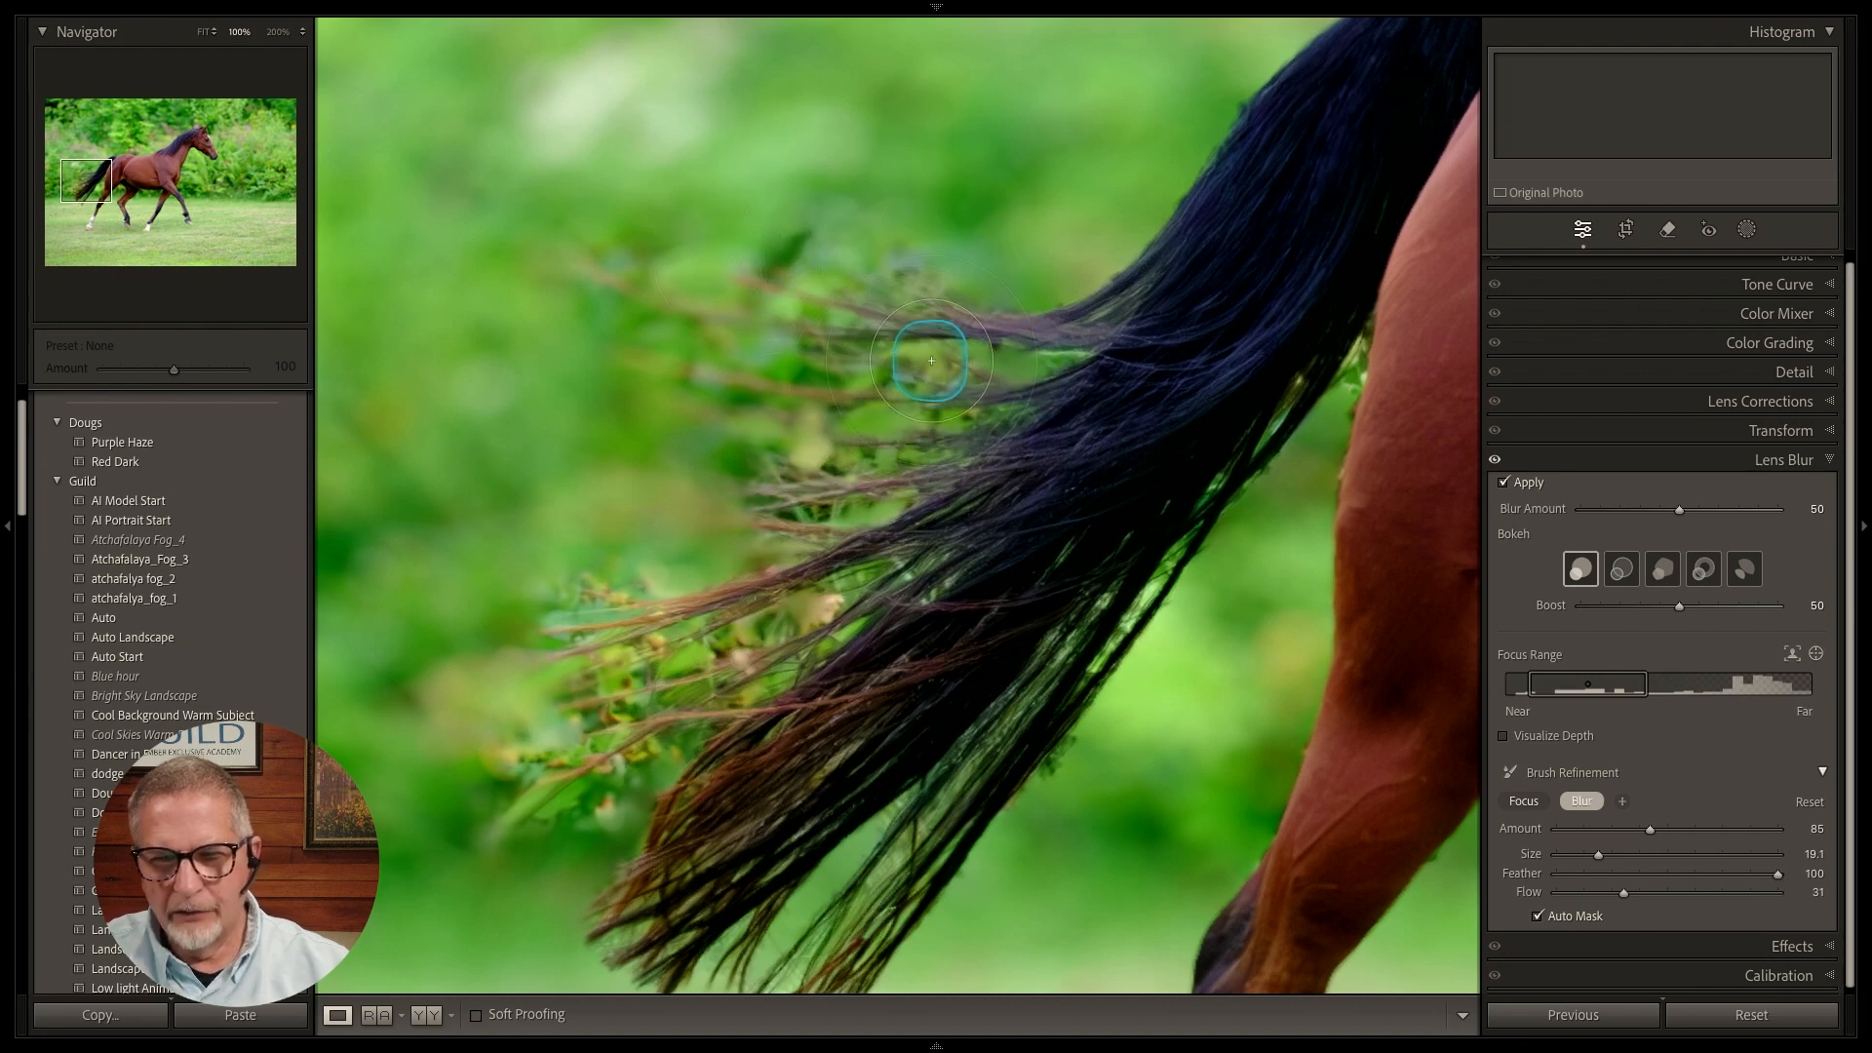
Shrink the Blur brush to size 8.0 with feather 47 and paint the foliage between the middle and lower tail strands.
scroll(898, 420, "down", 5)
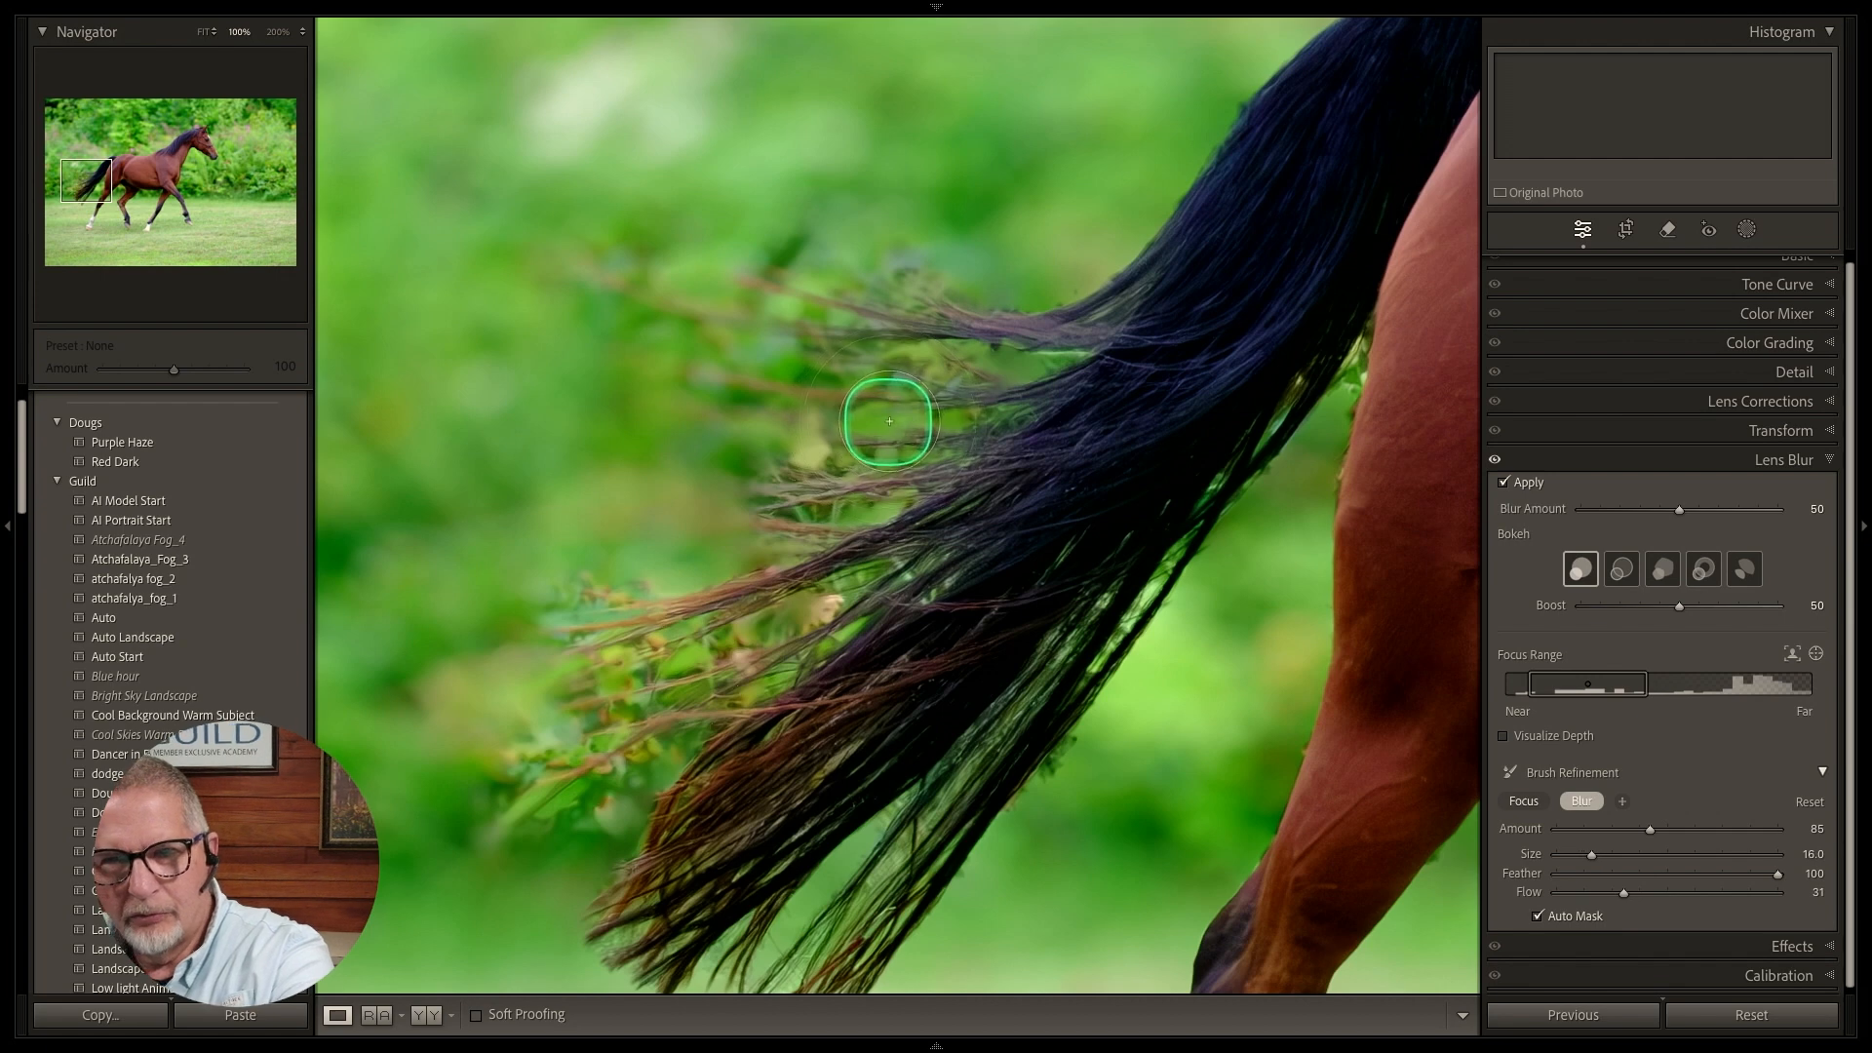
scroll(887, 390, "down", 6)
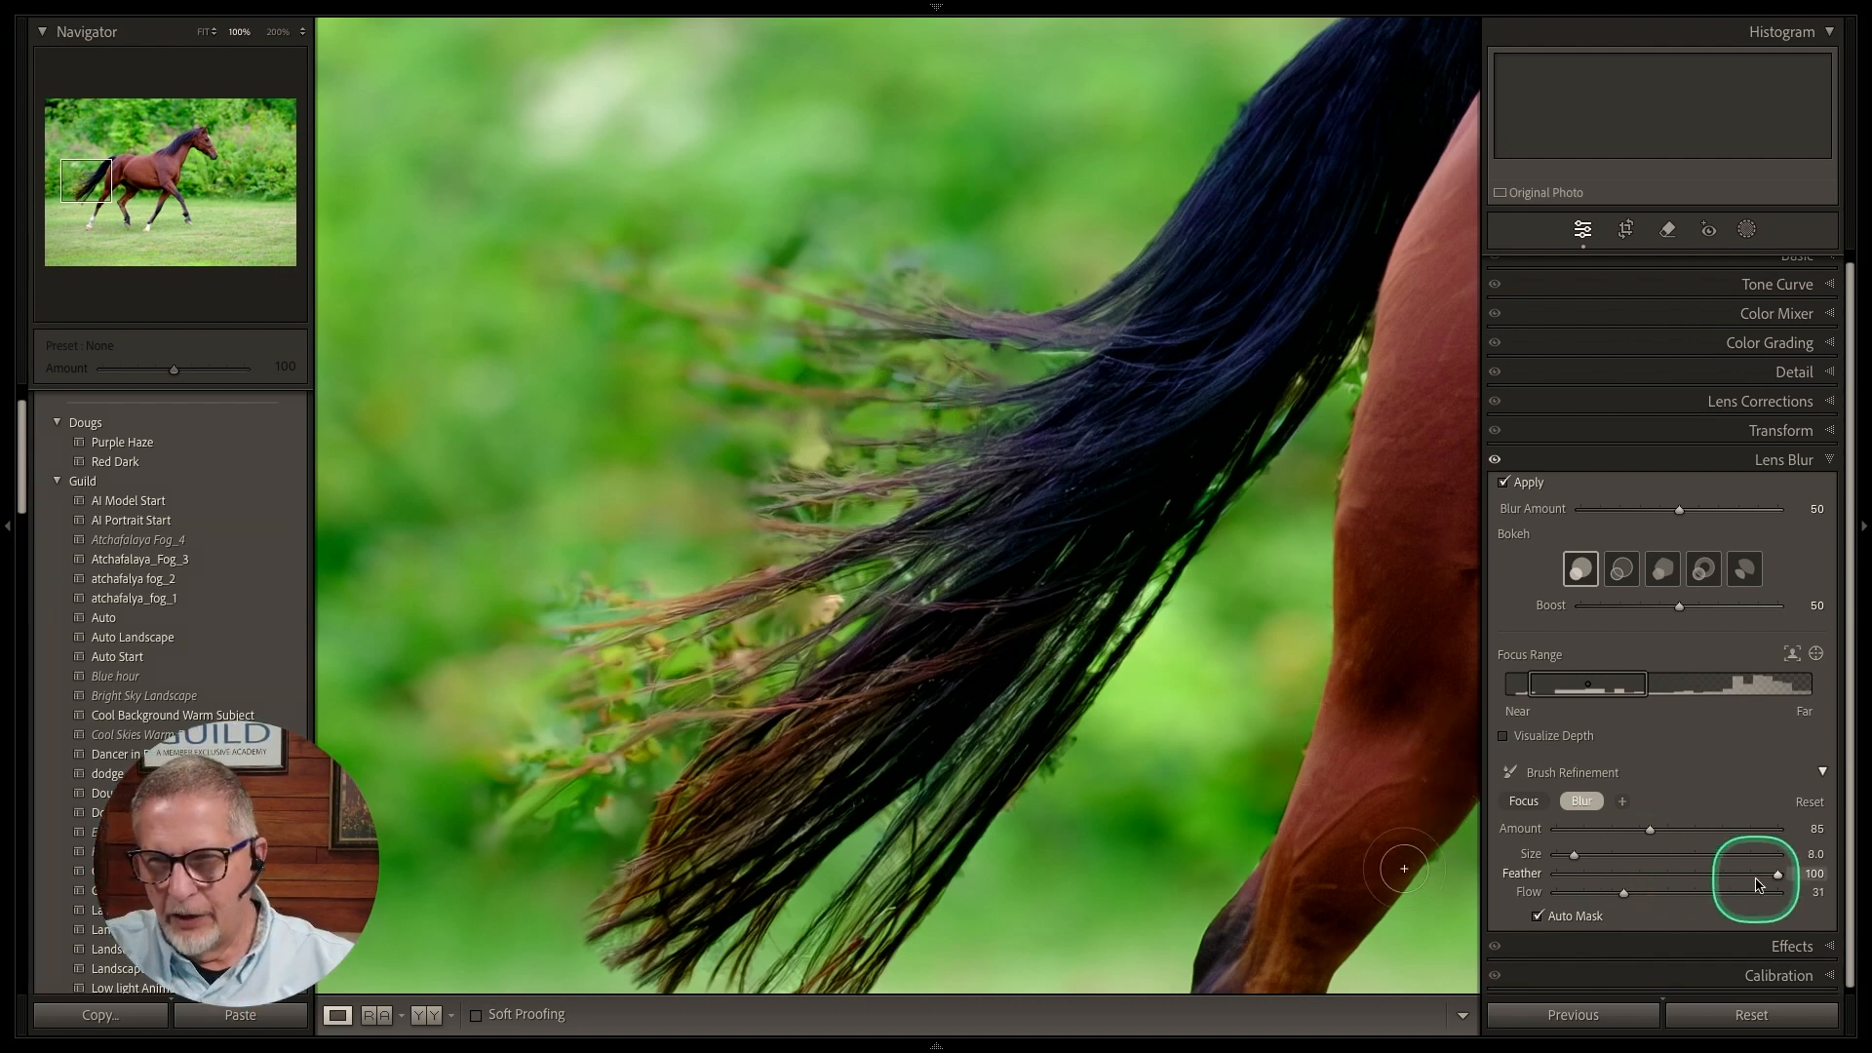
left_click_drag(1780, 876, 1661, 874)
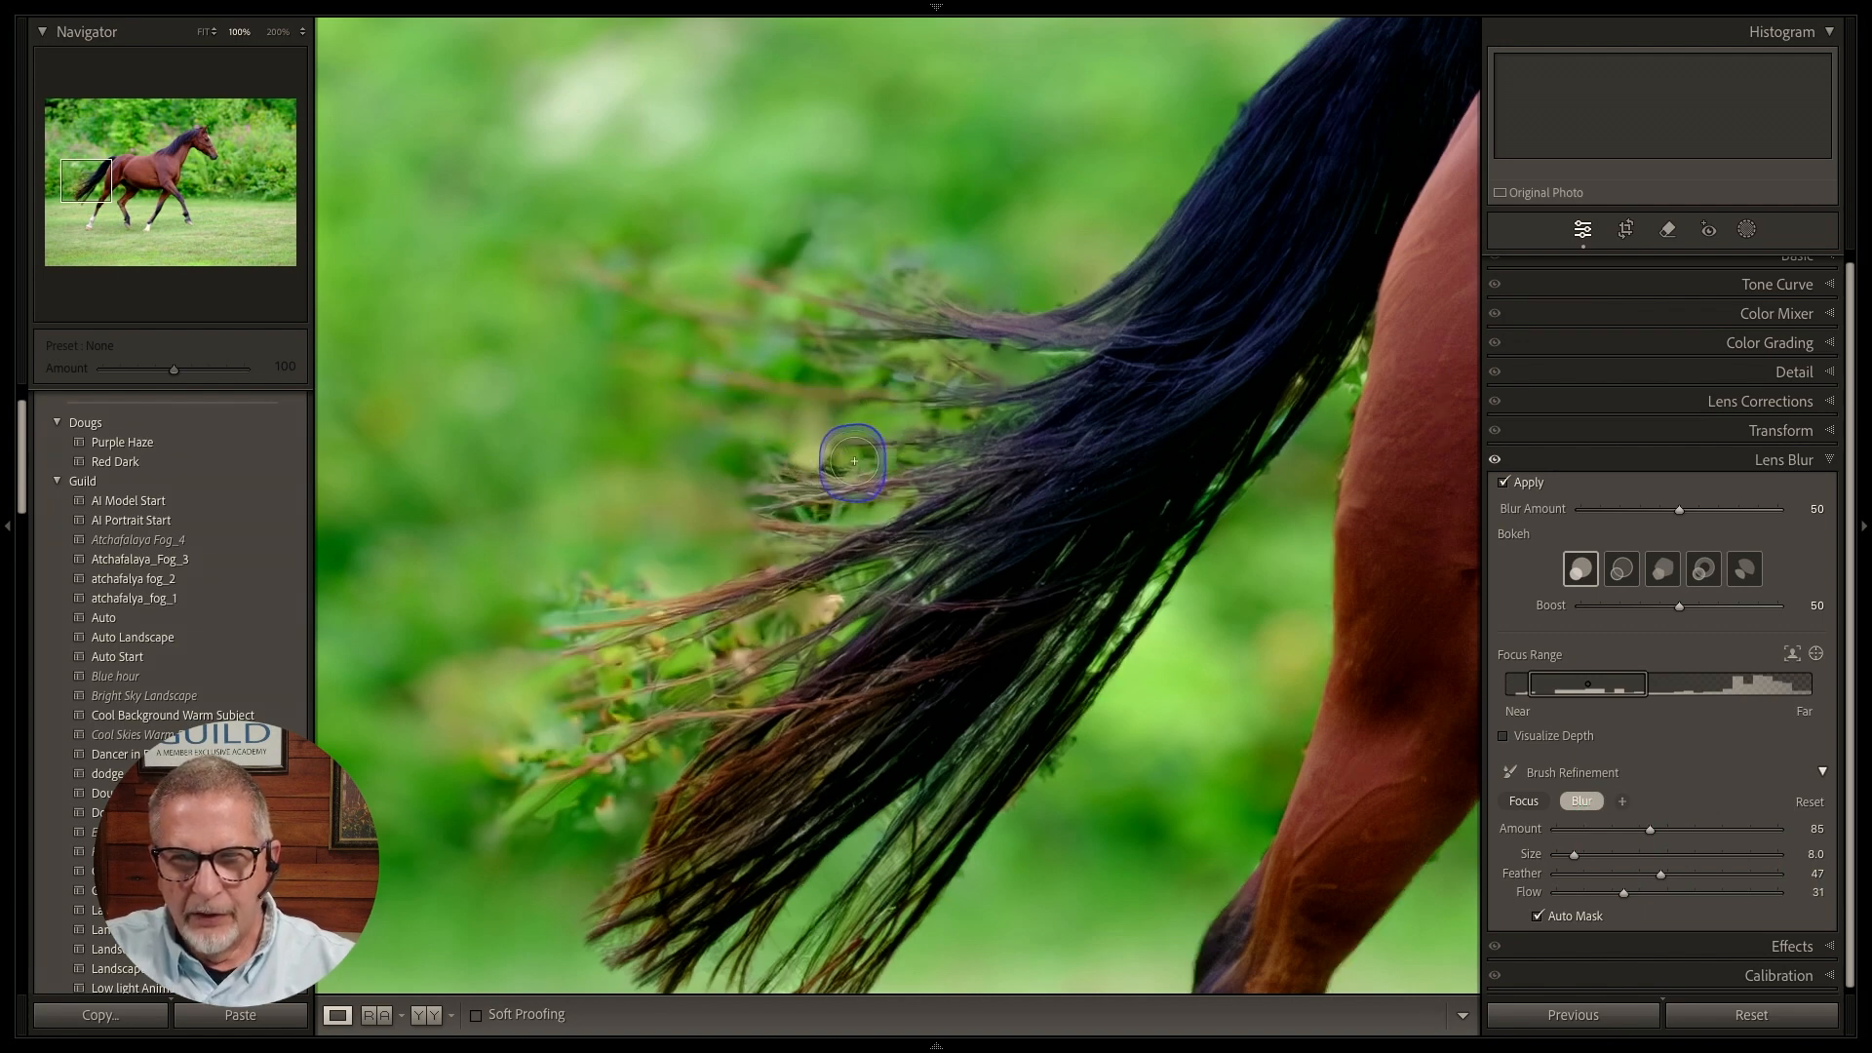
mouse_move(848, 496)
left_mouse_down()
mouse_move(726, 514)
mouse_move(732, 481)
mouse_move(805, 491)
mouse_move(771, 464)
mouse_move(918, 456)
mouse_move(826, 478)
mouse_move(932, 432)
mouse_move(911, 422)
mouse_move(993, 410)
mouse_move(984, 369)
mouse_move(1002, 370)
mouse_move(943, 382)
mouse_move(902, 349)
mouse_move(1003, 348)
left_mouse_up()
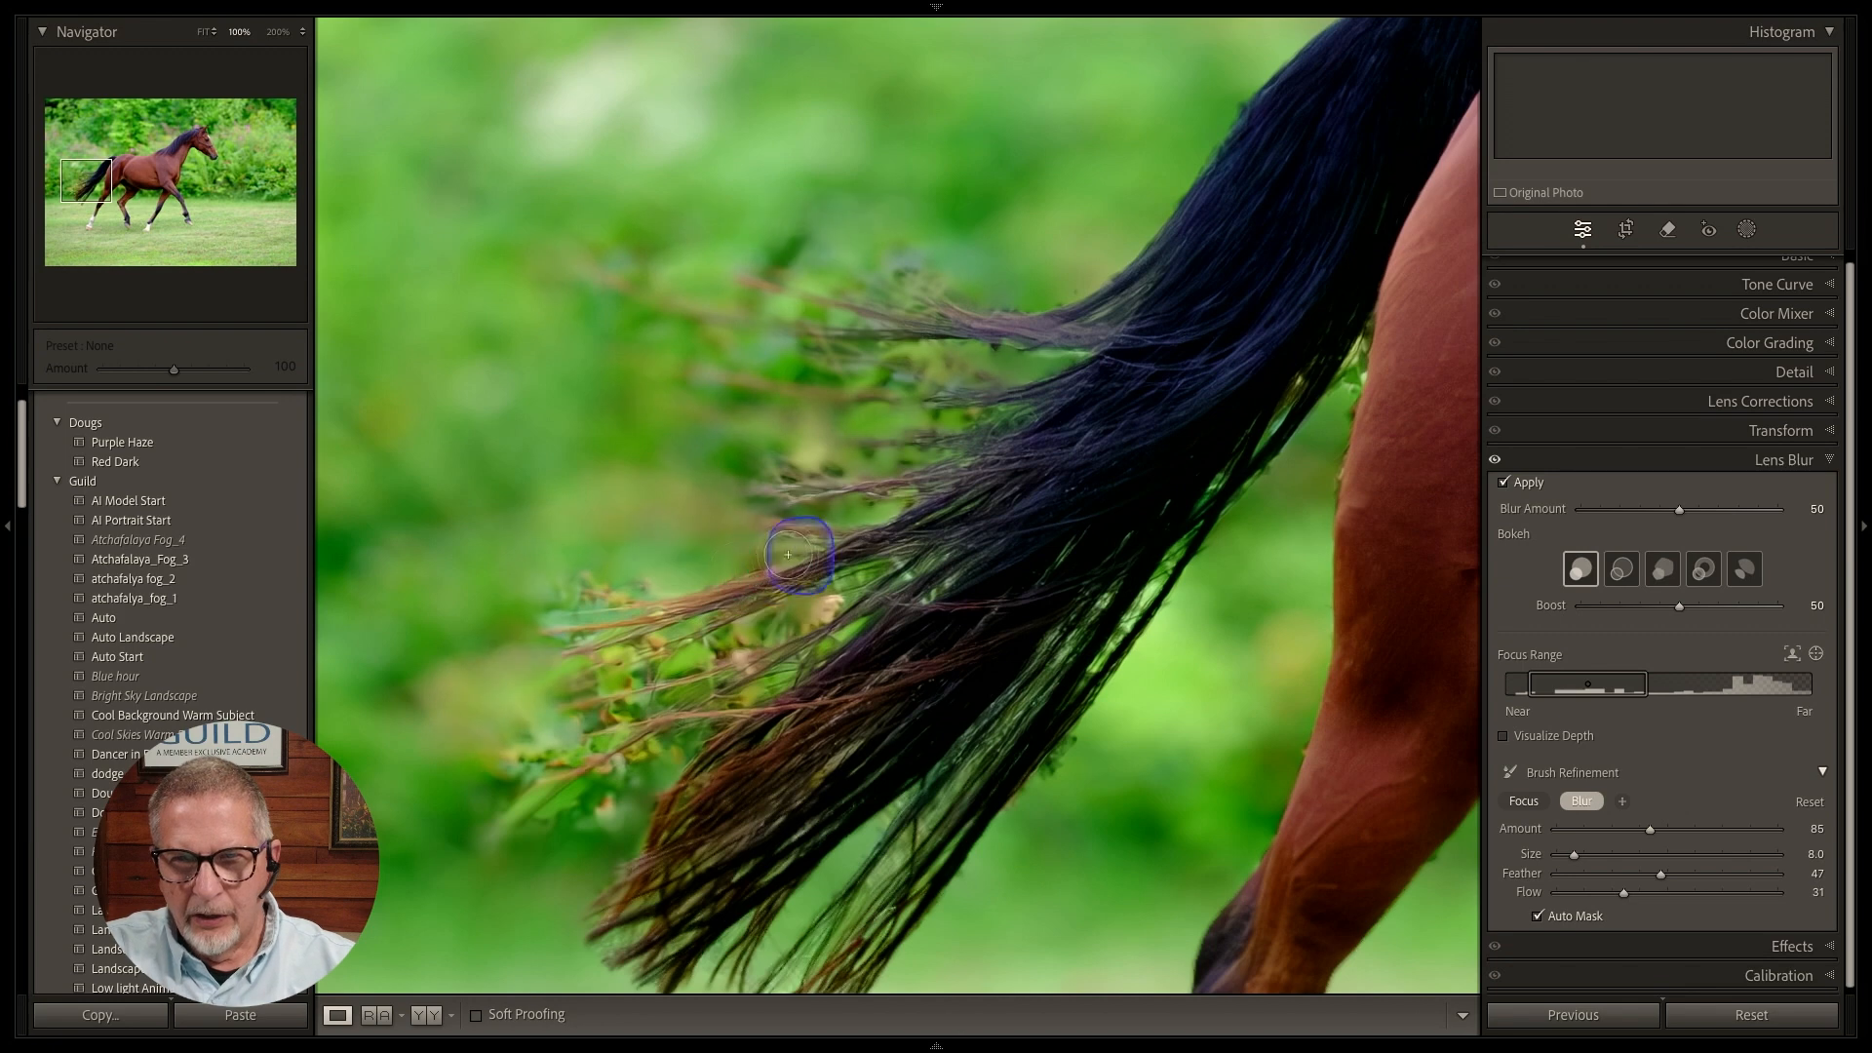
mouse_move(540, 591)
left_mouse_down()
mouse_move(608, 585)
mouse_move(585, 614)
left_mouse_up()
mouse_move(682, 649)
left_mouse_down()
mouse_move(613, 670)
mouse_move(810, 600)
left_mouse_up()
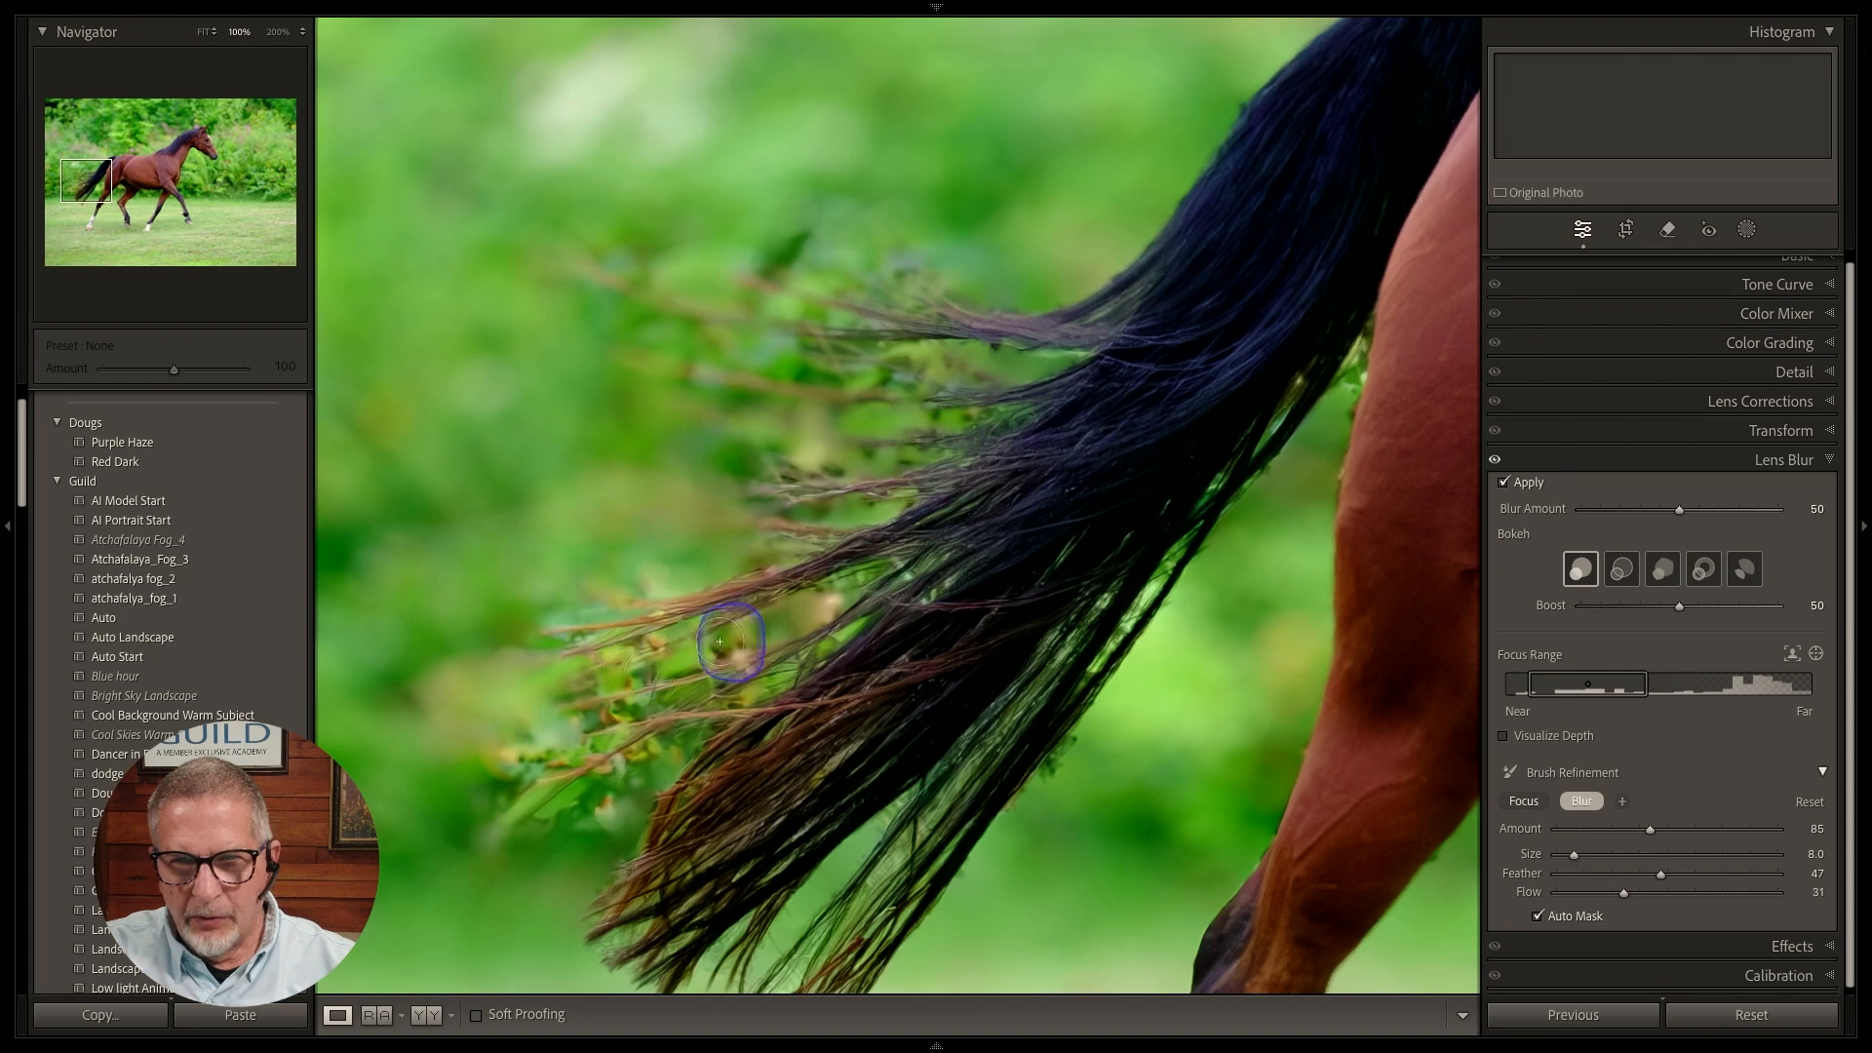
mouse_move(719, 641)
left_mouse_down()
mouse_move(641, 671)
mouse_move(772, 631)
mouse_move(707, 667)
mouse_move(728, 653)
mouse_move(694, 710)
mouse_move(585, 699)
mouse_move(556, 763)
mouse_move(487, 775)
mouse_move(579, 737)
mouse_move(513, 775)
mouse_move(670, 742)
mouse_move(574, 802)
mouse_move(738, 673)
mouse_move(751, 686)
mouse_move(714, 708)
mouse_move(782, 678)
mouse_move(799, 660)
mouse_move(764, 673)
mouse_move(782, 598)
mouse_move(843, 593)
mouse_move(867, 565)
mouse_move(605, 680)
mouse_move(633, 650)
mouse_move(528, 663)
mouse_move(605, 629)
mouse_move(526, 647)
left_mouse_up()
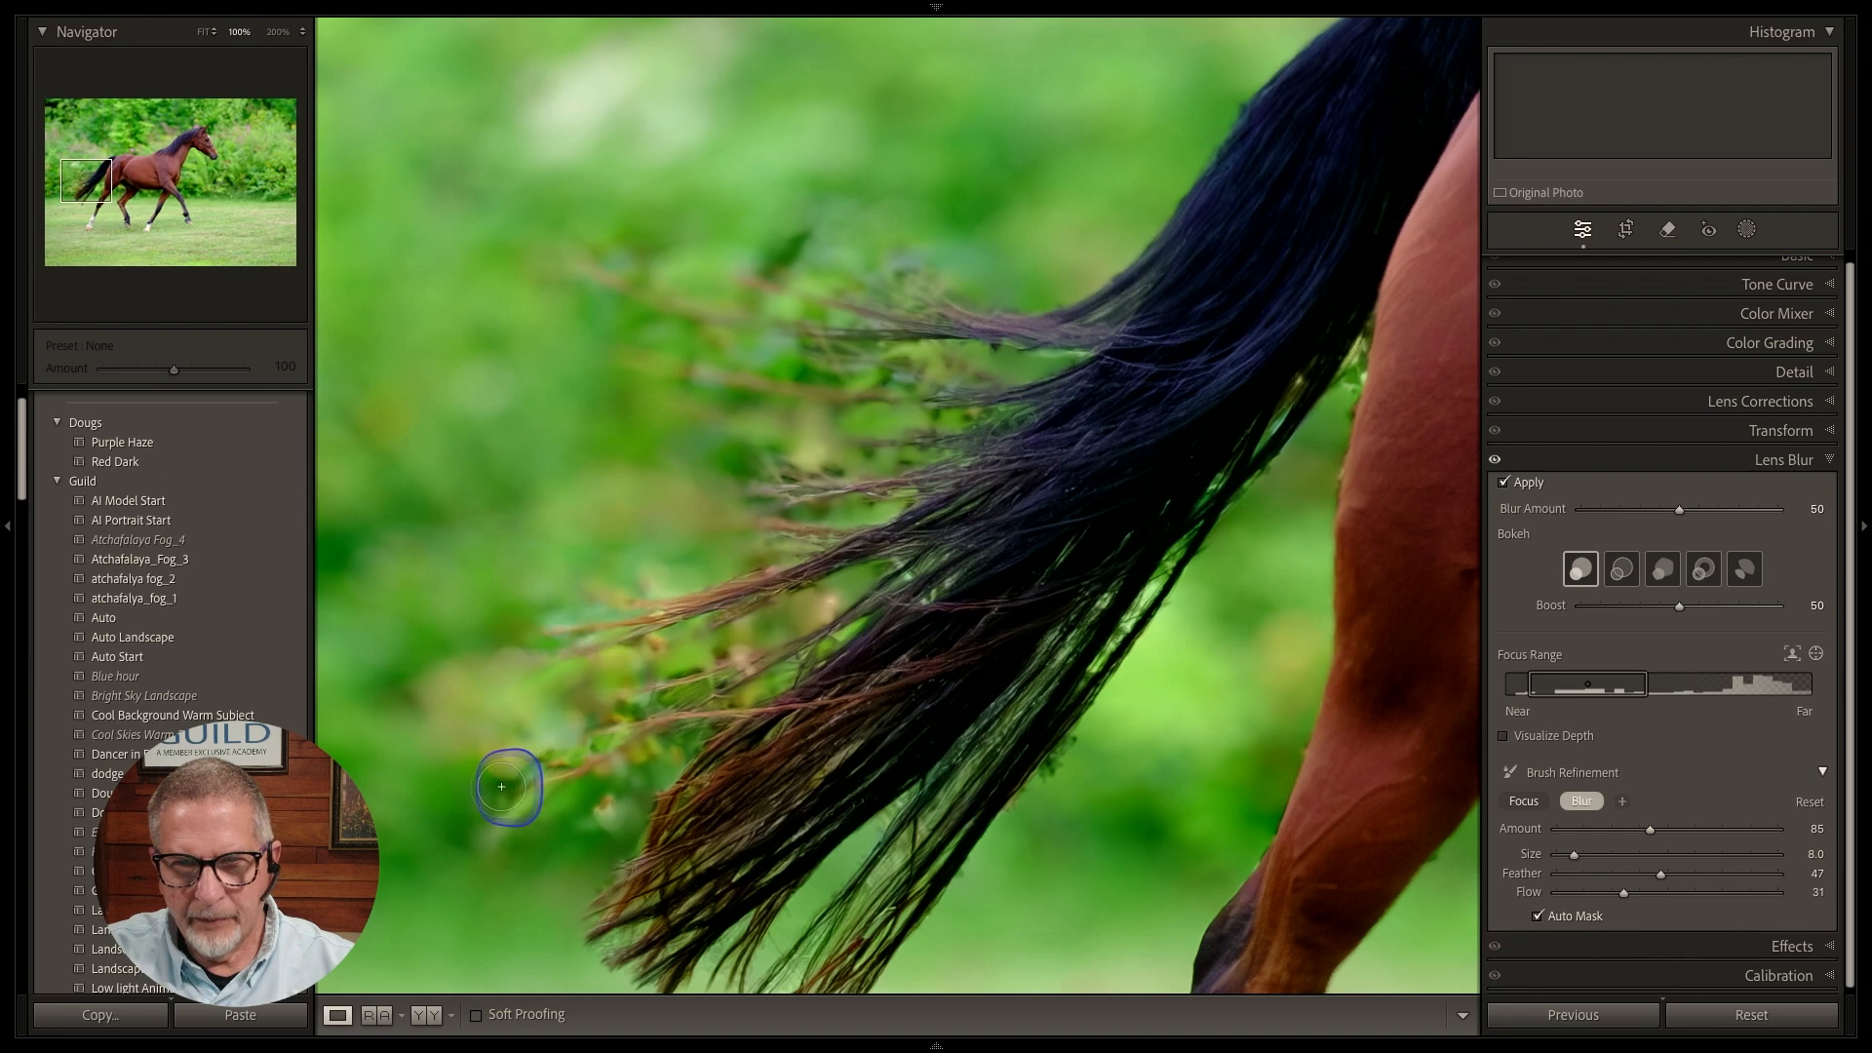
Paint more Blur strokes over the leftover leaves between the outer tail hairs, from the upper wisps down to the lower tips.
left_click_drag(819, 475, 767, 474)
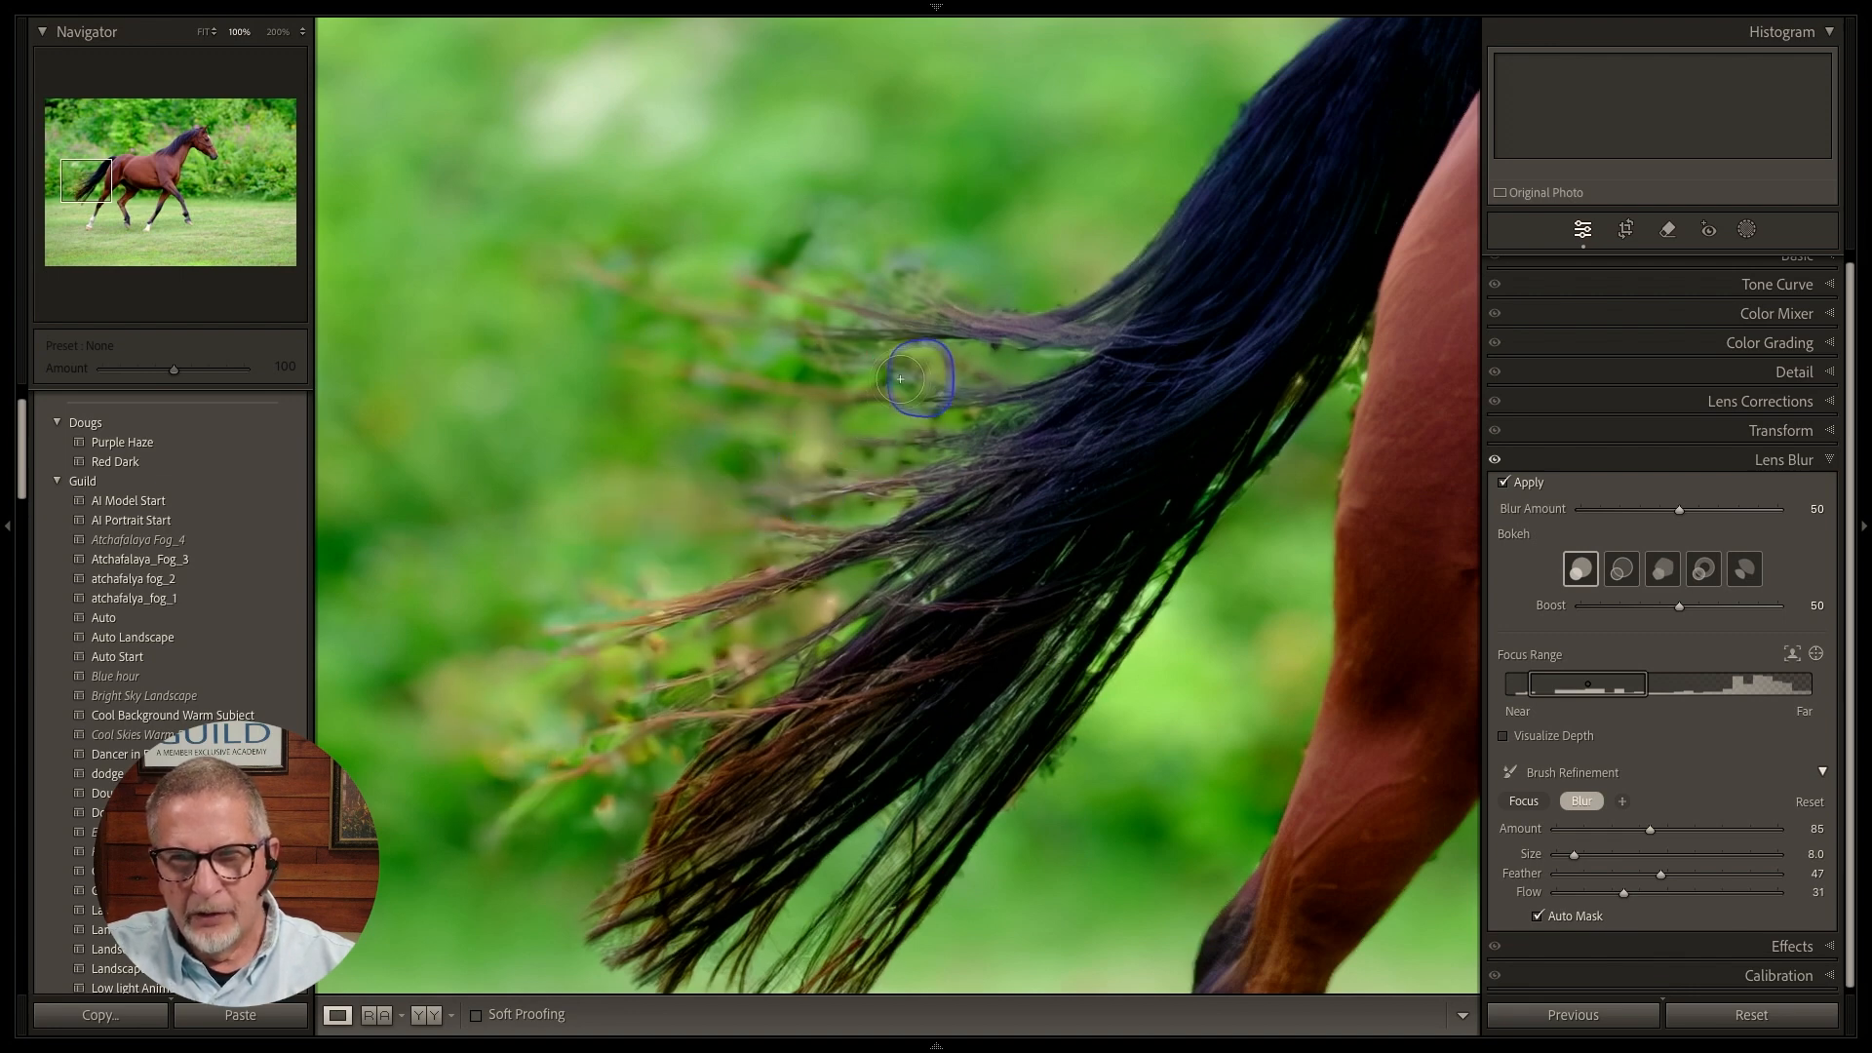
mouse_move(912, 380)
left_mouse_down()
mouse_move(809, 385)
mouse_move(764, 362)
mouse_move(902, 358)
mouse_move(786, 343)
mouse_move(842, 319)
left_mouse_up()
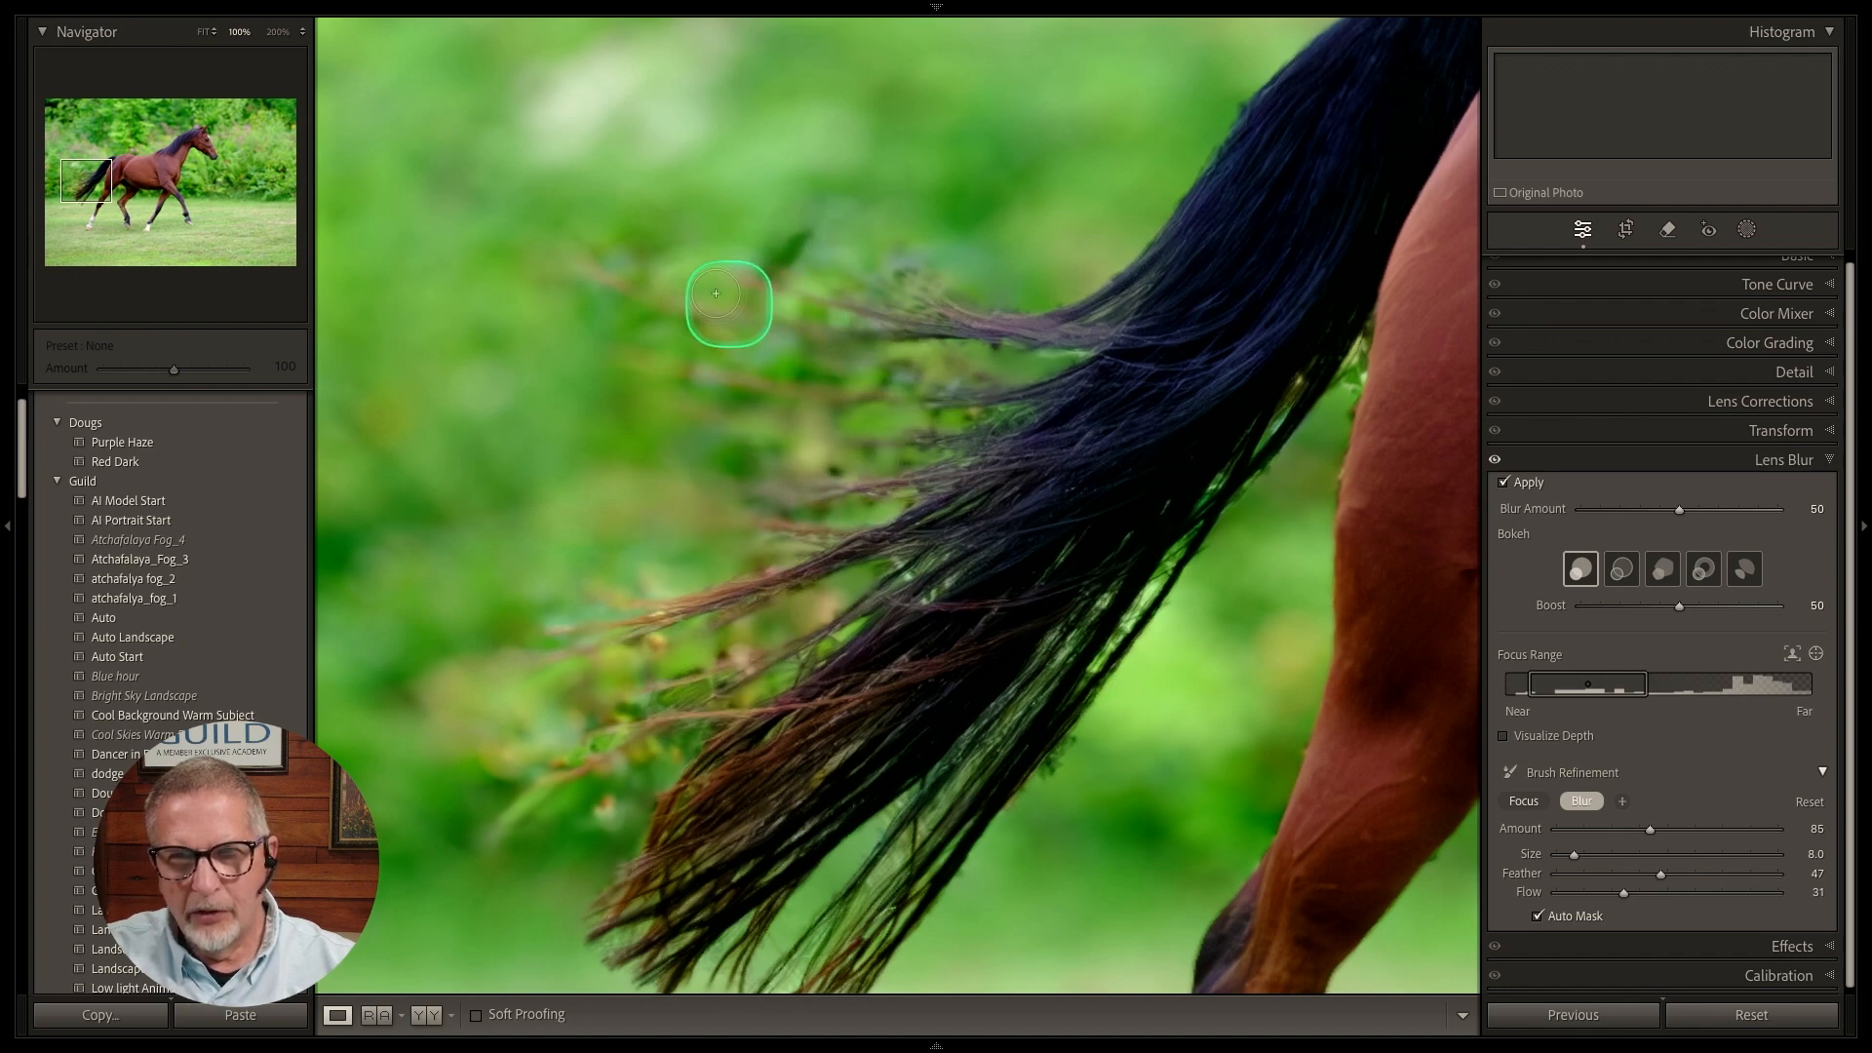
mouse_move(731, 301)
left_mouse_down()
mouse_move(799, 258)
mouse_move(773, 222)
mouse_move(746, 234)
mouse_move(826, 237)
mouse_move(635, 218)
mouse_move(804, 219)
mouse_move(938, 255)
mouse_move(881, 267)
mouse_move(1027, 310)
mouse_move(986, 312)
mouse_move(1073, 309)
mouse_move(972, 390)
mouse_move(1026, 349)
mouse_move(940, 343)
mouse_move(1006, 346)
mouse_move(886, 367)
mouse_move(999, 383)
mouse_move(920, 383)
mouse_move(931, 424)
mouse_move(953, 414)
mouse_move(898, 424)
mouse_move(932, 418)
mouse_move(918, 426)
mouse_move(943, 430)
mouse_move(943, 459)
mouse_move(793, 459)
mouse_move(890, 568)
left_mouse_up()
mouse_move(710, 649)
left_mouse_down()
mouse_move(604, 685)
mouse_move(712, 656)
mouse_move(604, 731)
mouse_move(648, 714)
mouse_move(506, 780)
mouse_move(451, 830)
mouse_move(436, 881)
mouse_move(524, 857)
mouse_move(639, 772)
mouse_move(540, 847)
left_mouse_up()
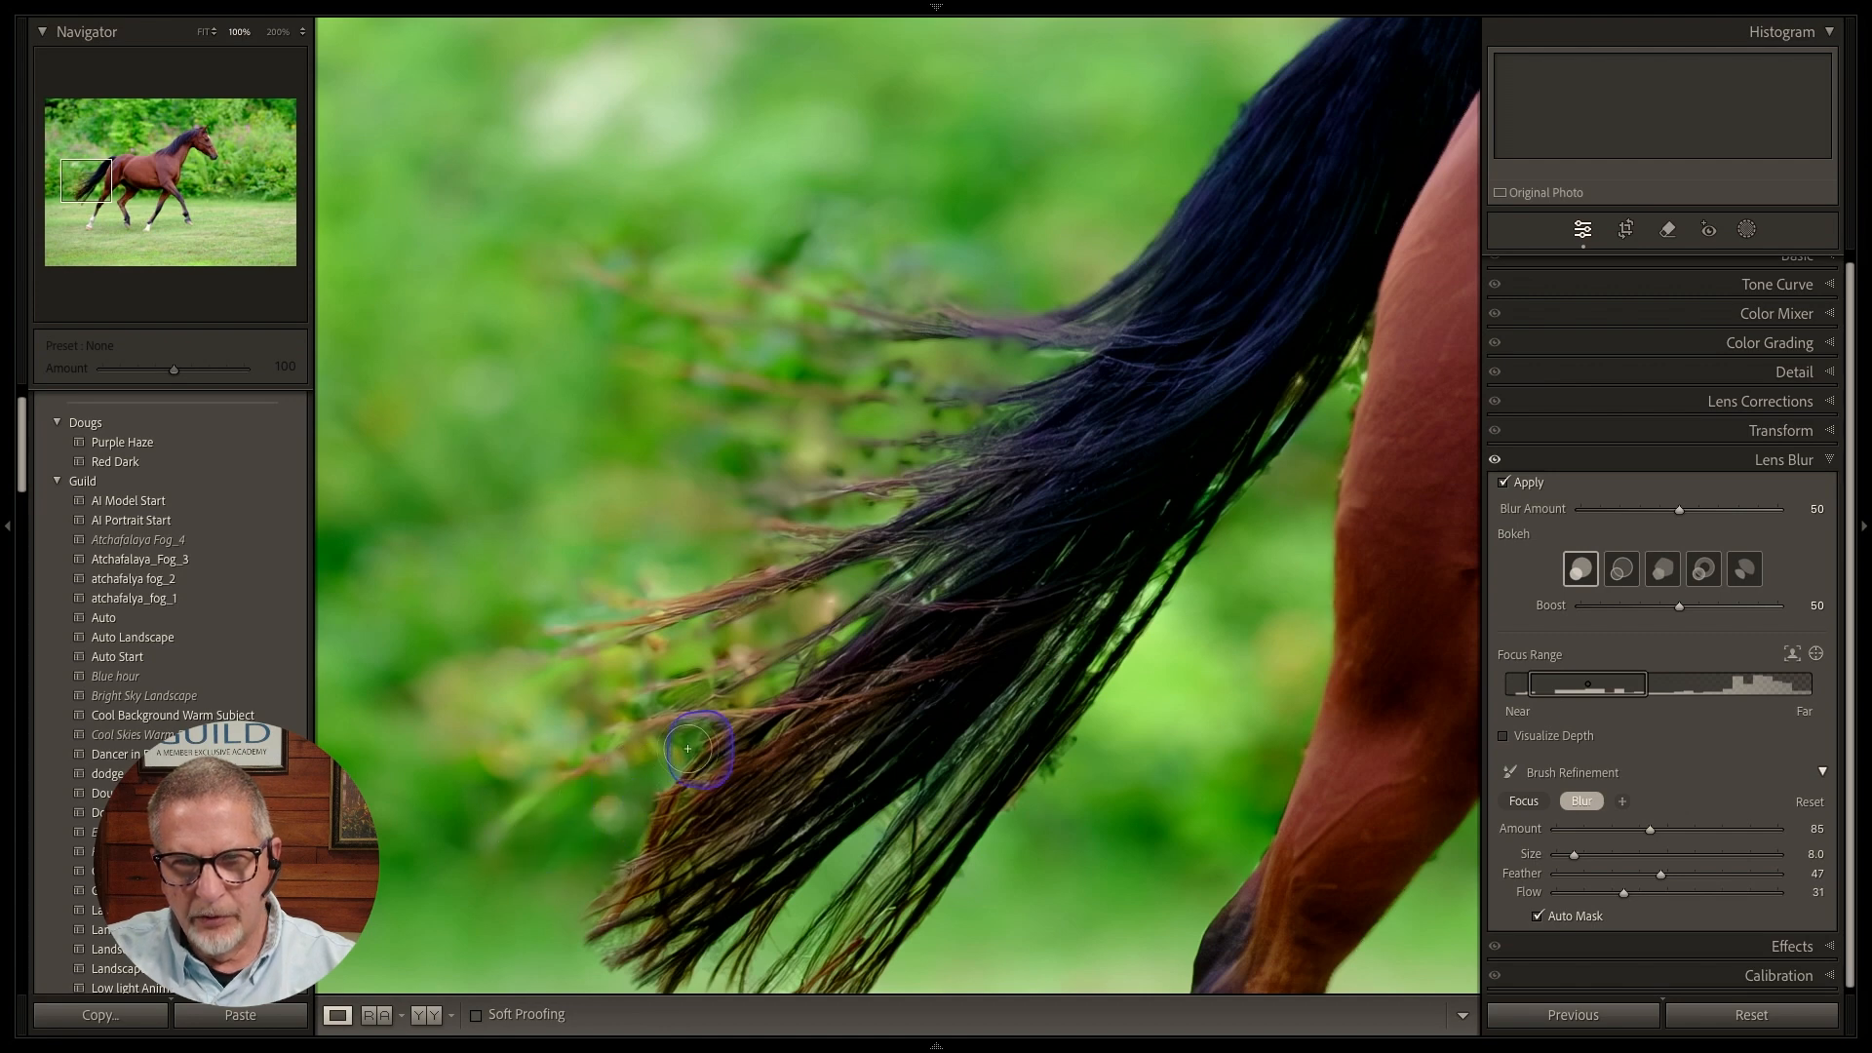
mouse_move(706, 715)
left_mouse_down()
mouse_move(656, 715)
mouse_move(738, 657)
mouse_move(672, 659)
left_mouse_up()
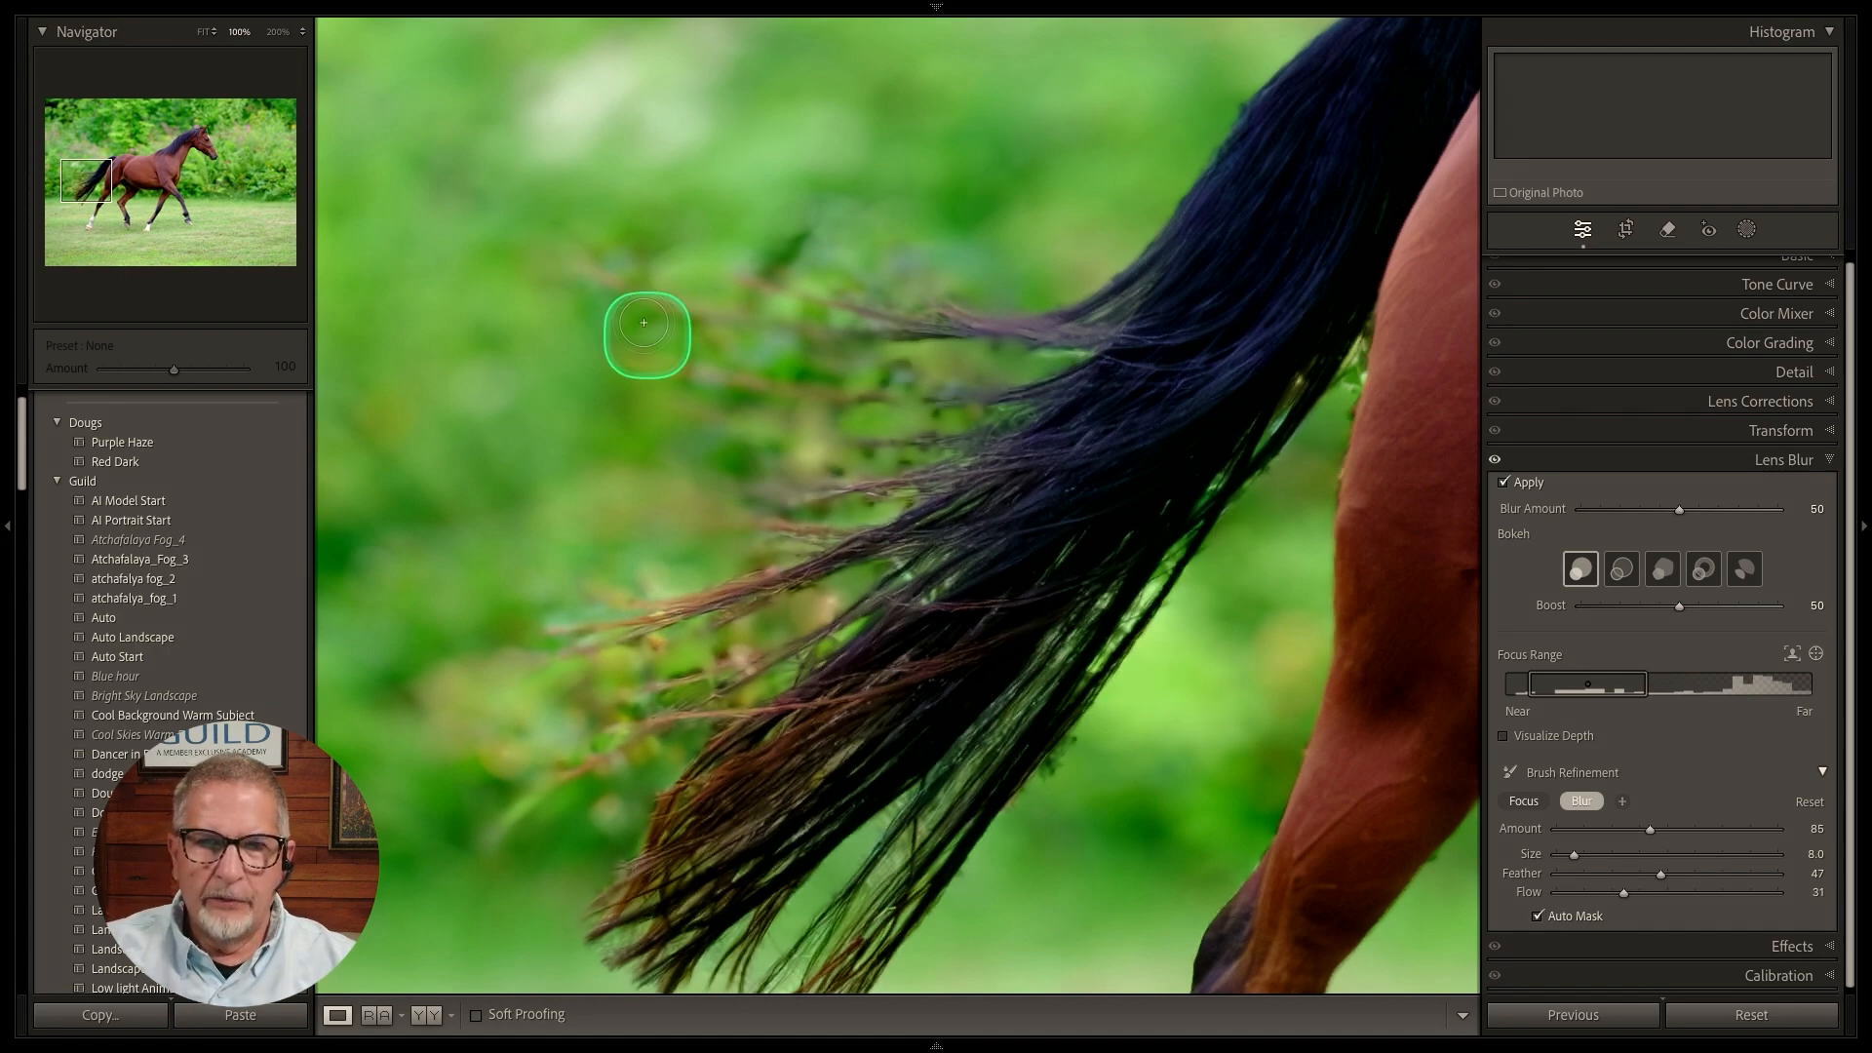
Fit the whole photo in view and paint the foliage behind the tail with the Blur brush at amount 123, size 13.2, Auto Mask off.
left_click(206, 31)
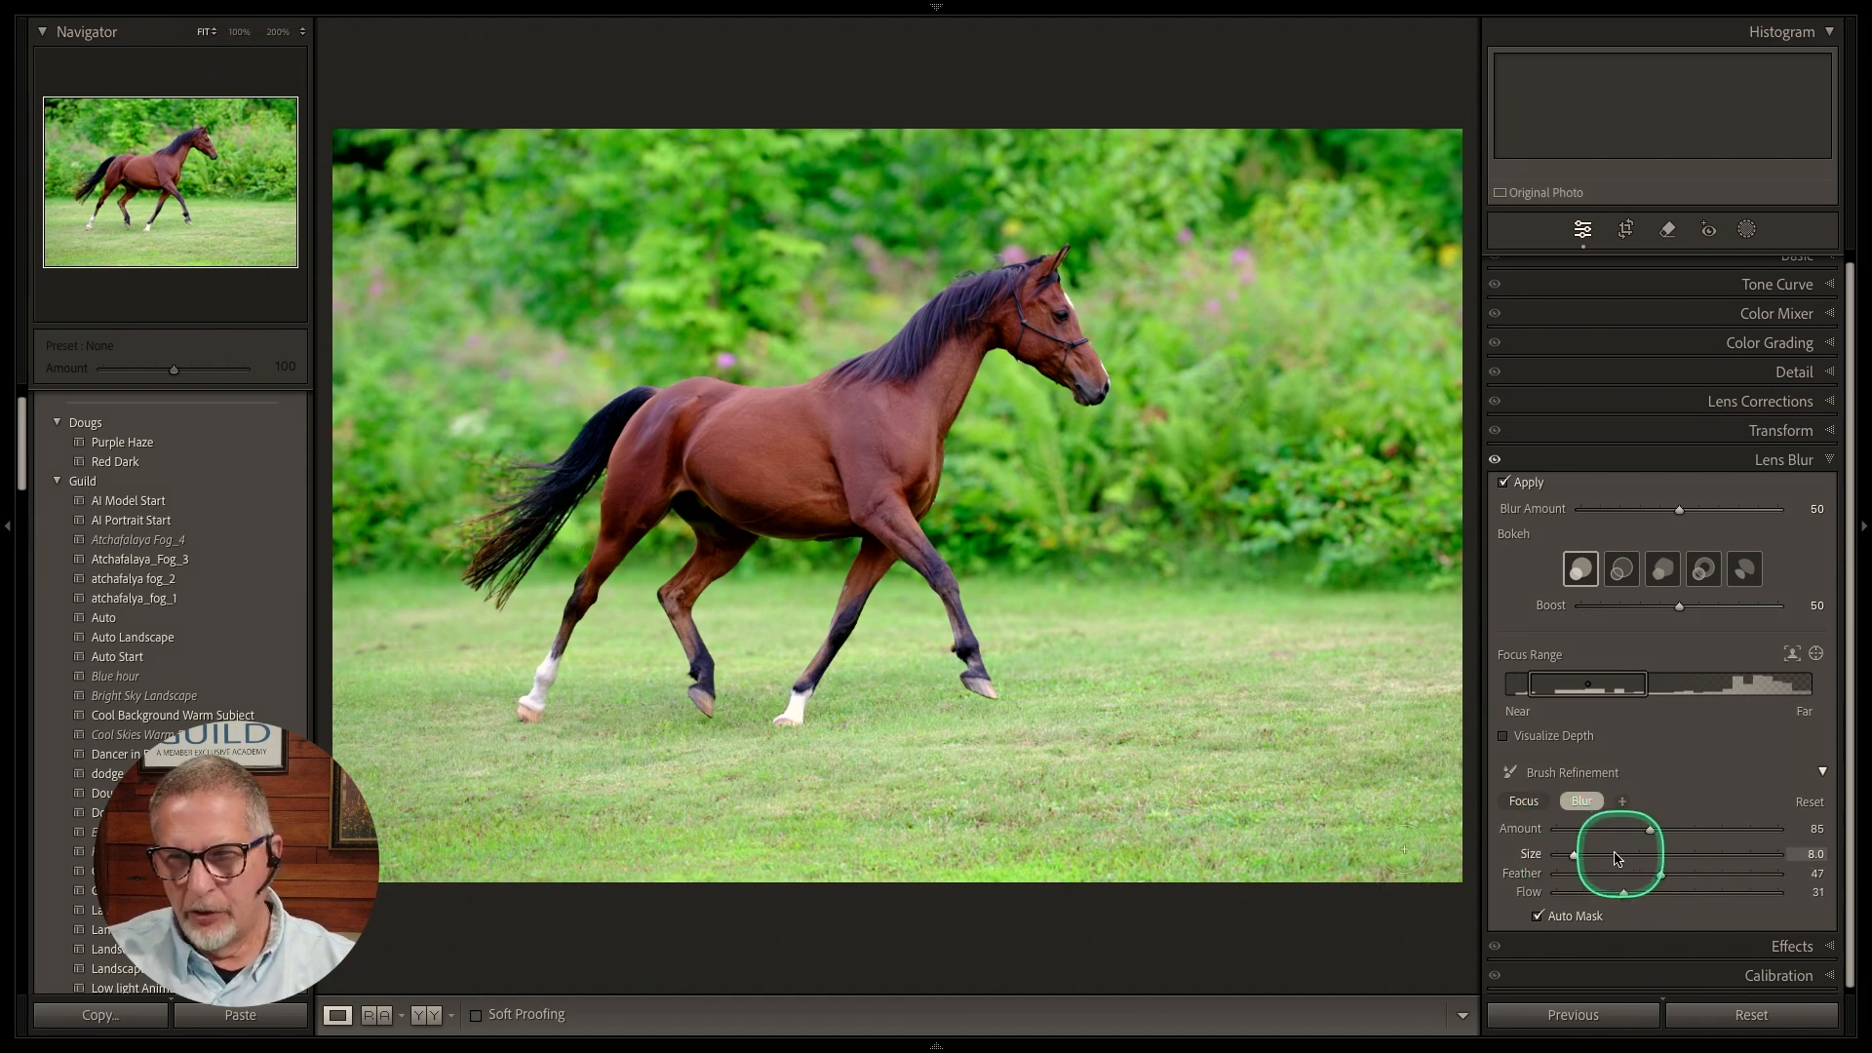
left_click_drag(1584, 860, 1693, 828)
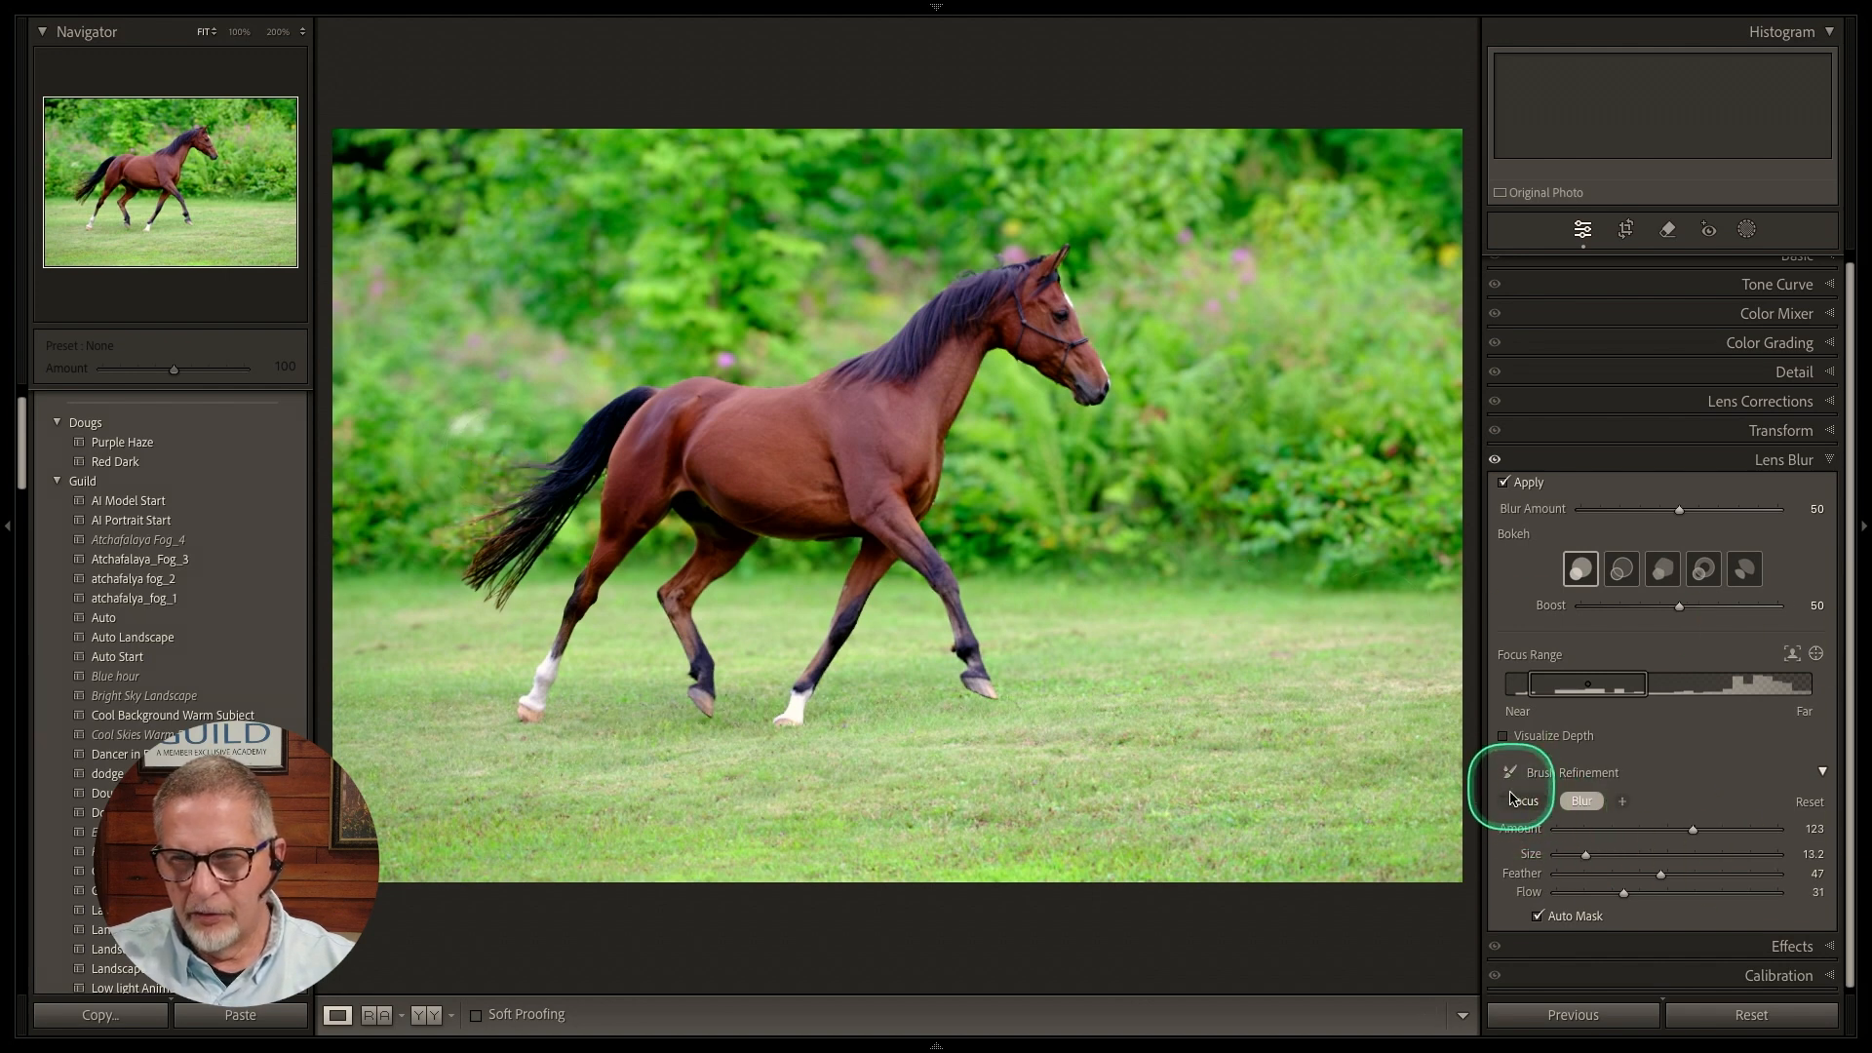
left_click(1550, 916)
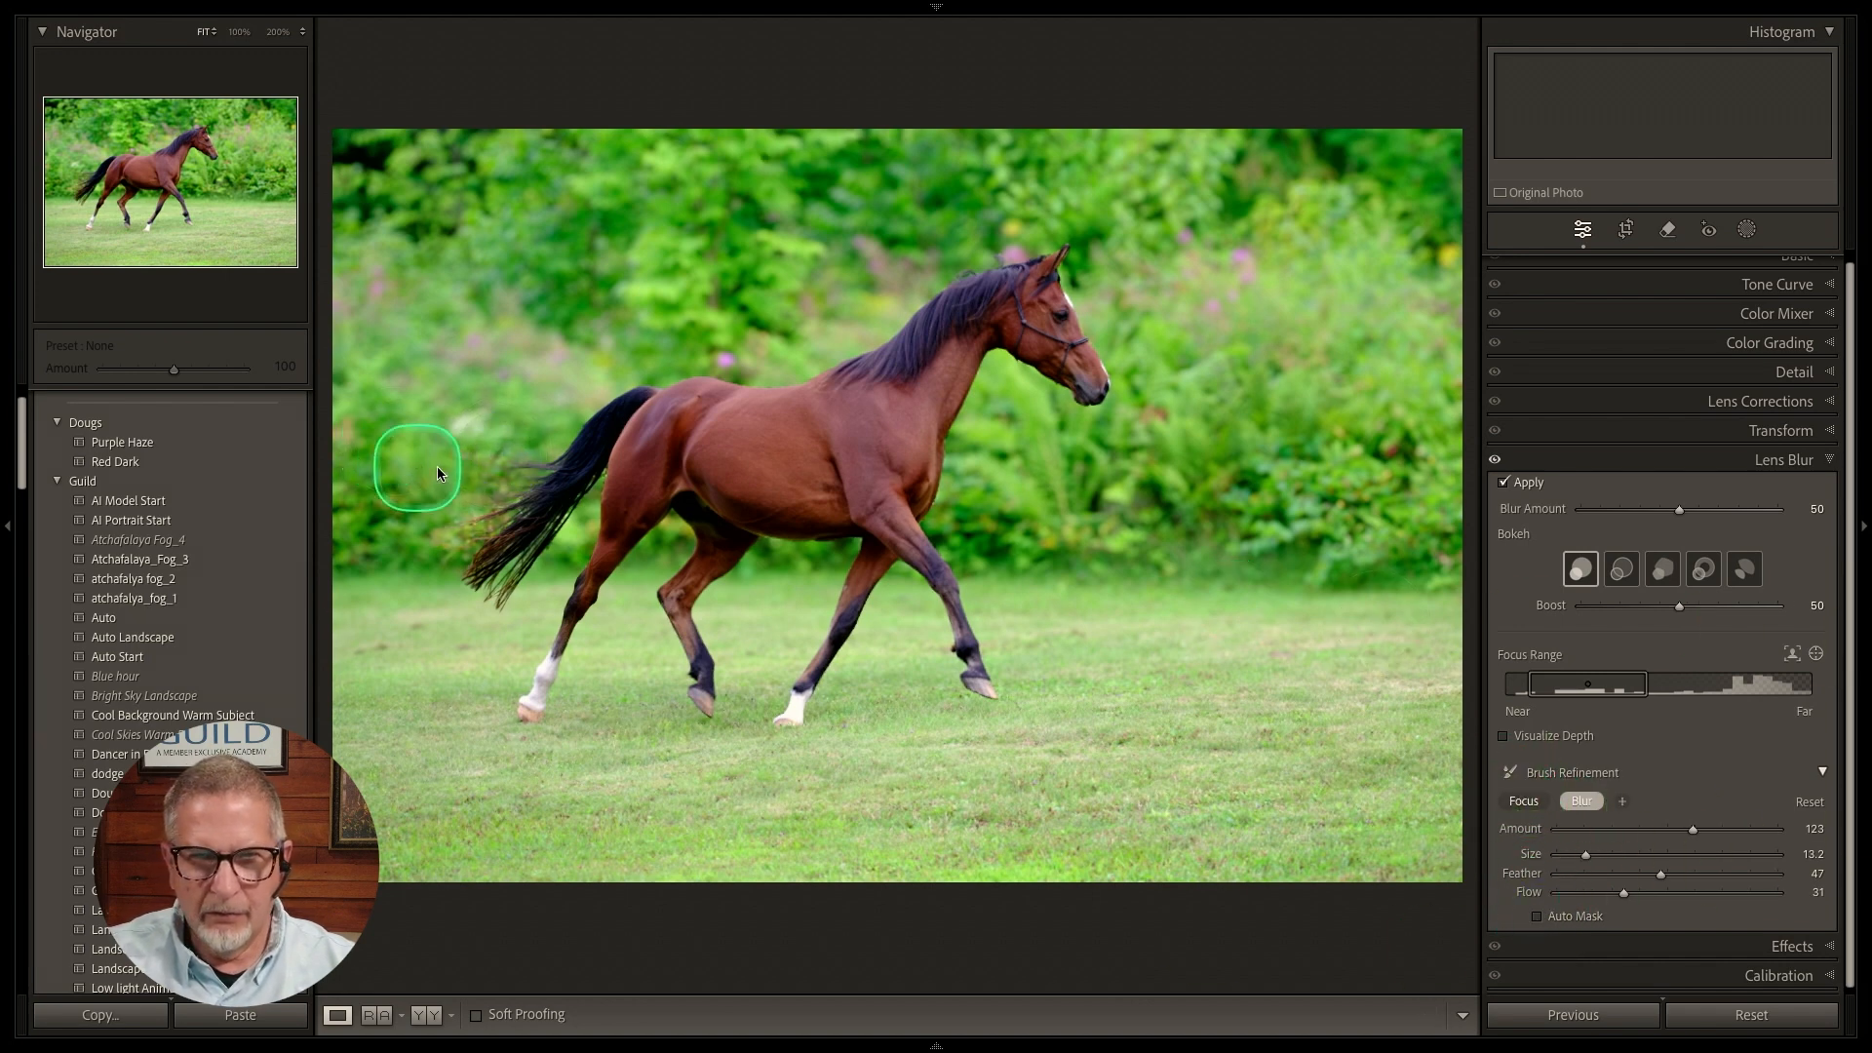
mouse_move(497, 454)
left_mouse_down()
mouse_move(494, 437)
mouse_move(451, 439)
left_mouse_up()
mouse_move(460, 519)
left_mouse_down()
mouse_move(444, 566)
mouse_move(472, 555)
mouse_move(411, 628)
left_mouse_up()
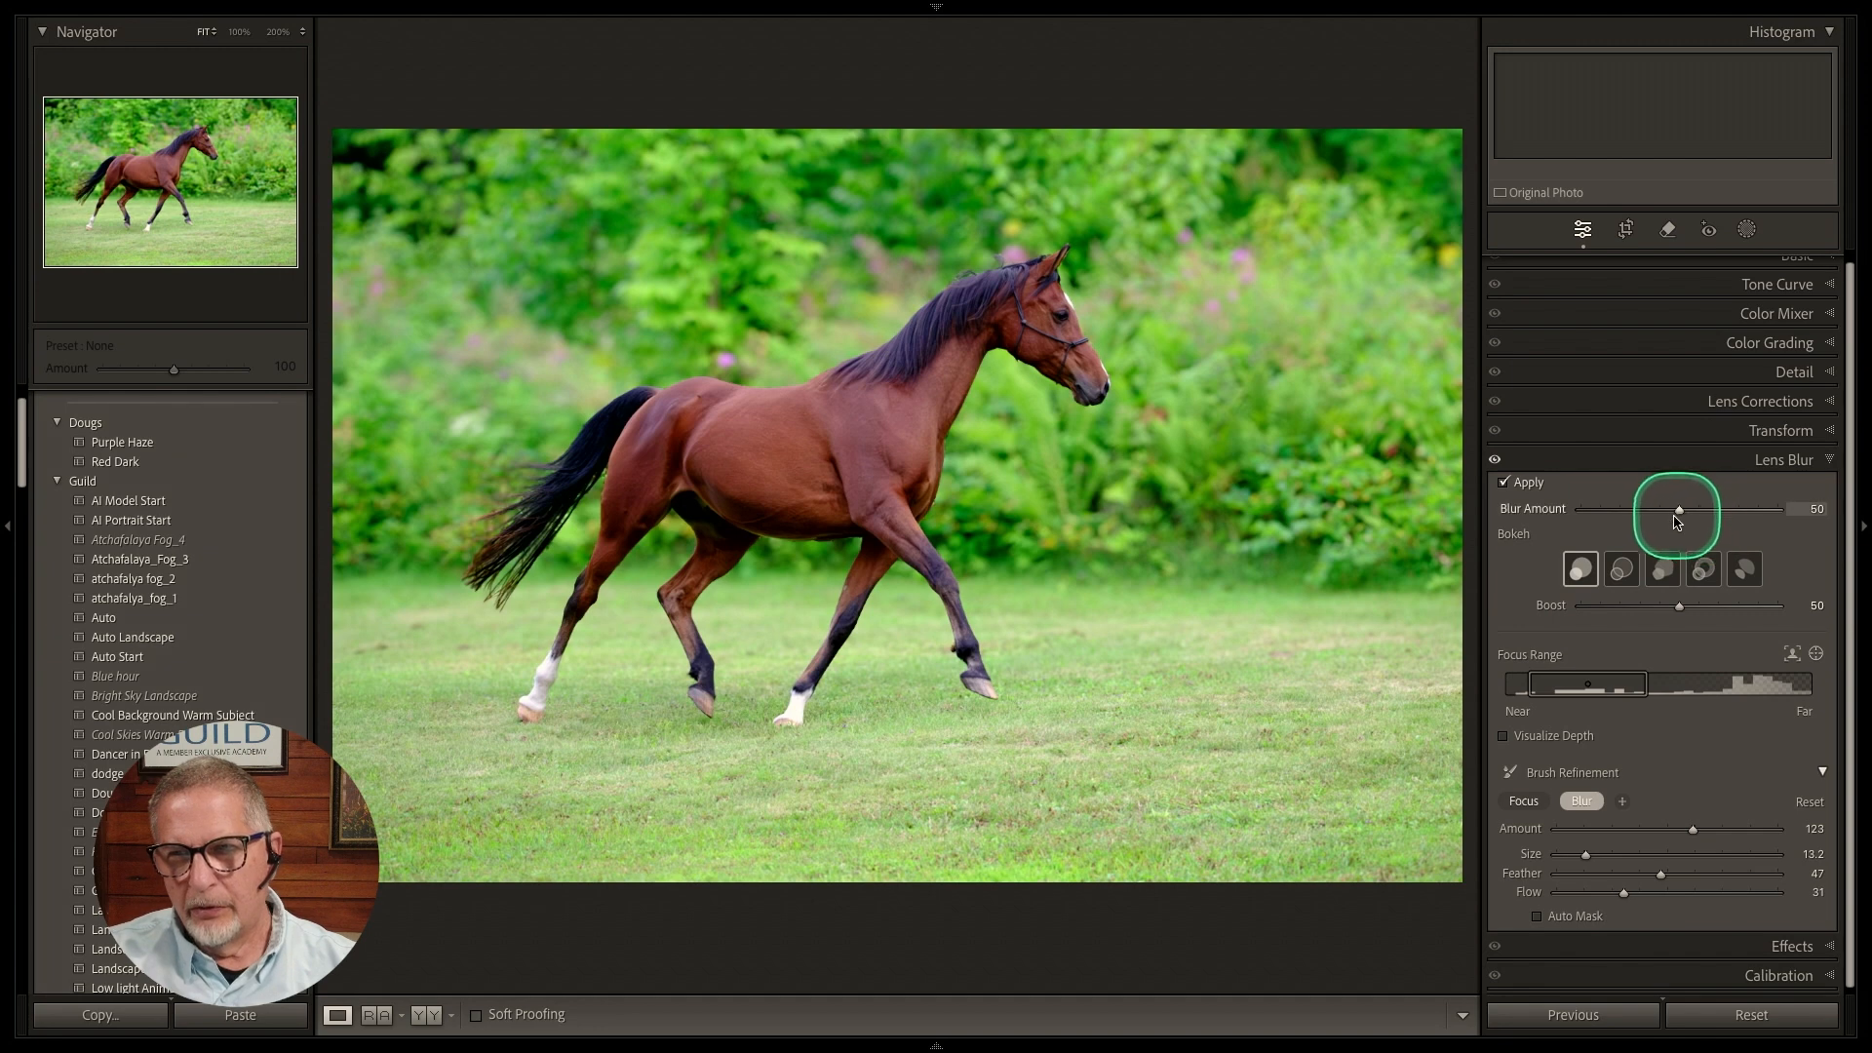
Raise the overall Blur Amount to 92 and toggle Lens Blur off and on to compare the background.
left_click_drag(1680, 510, 1747, 509)
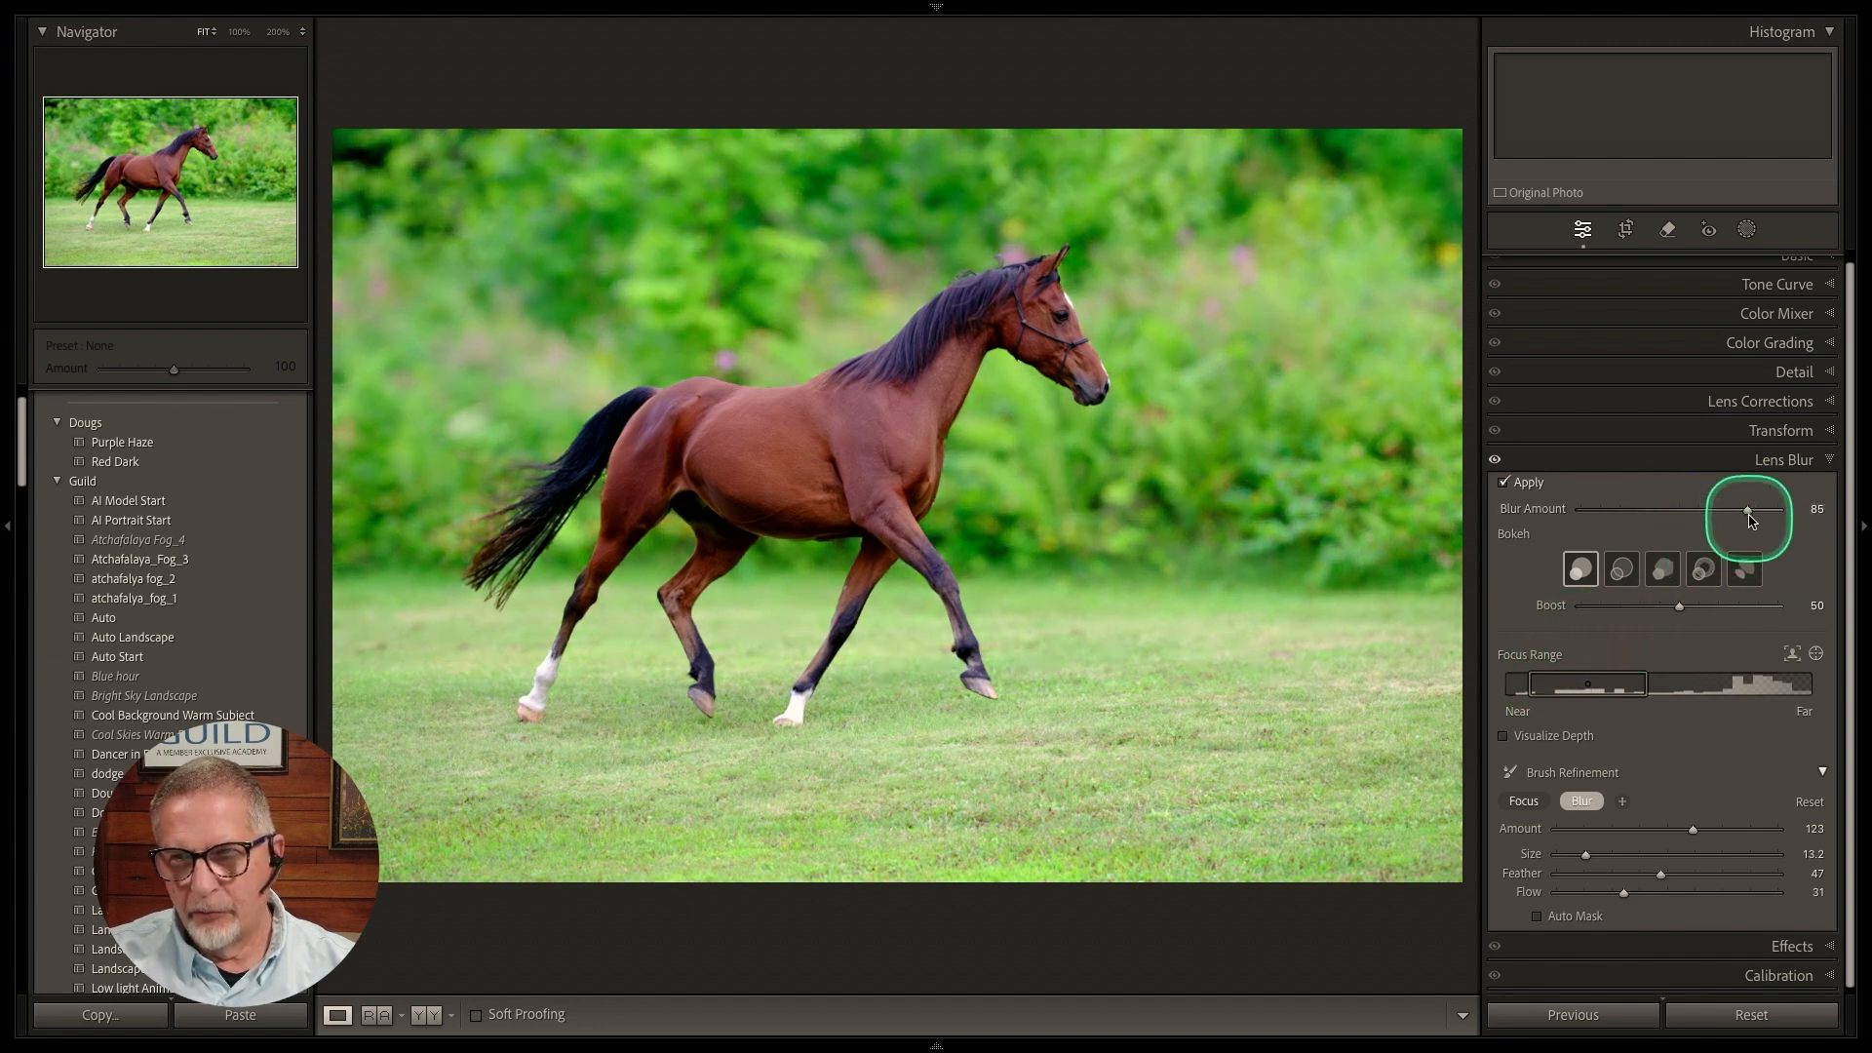
left_click_drag(1751, 509, 1750, 520)
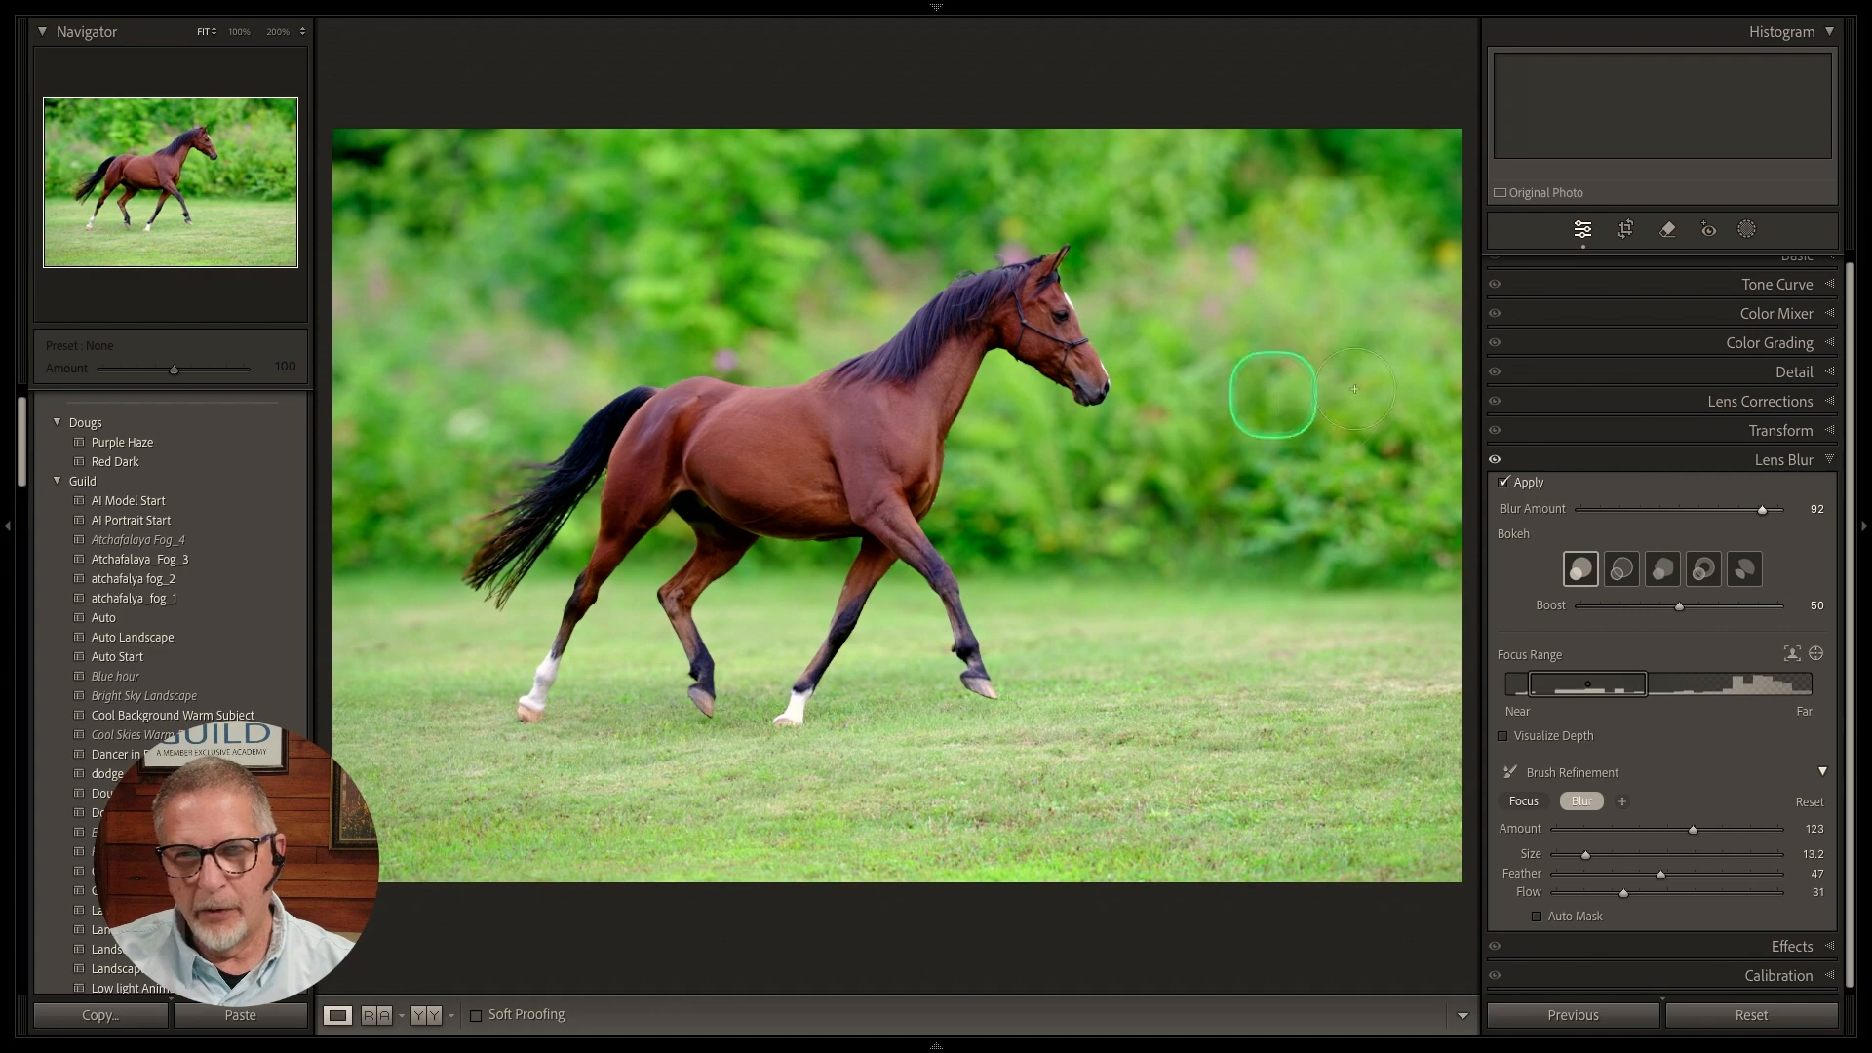
left_click(1495, 460)
left_click(1496, 461)
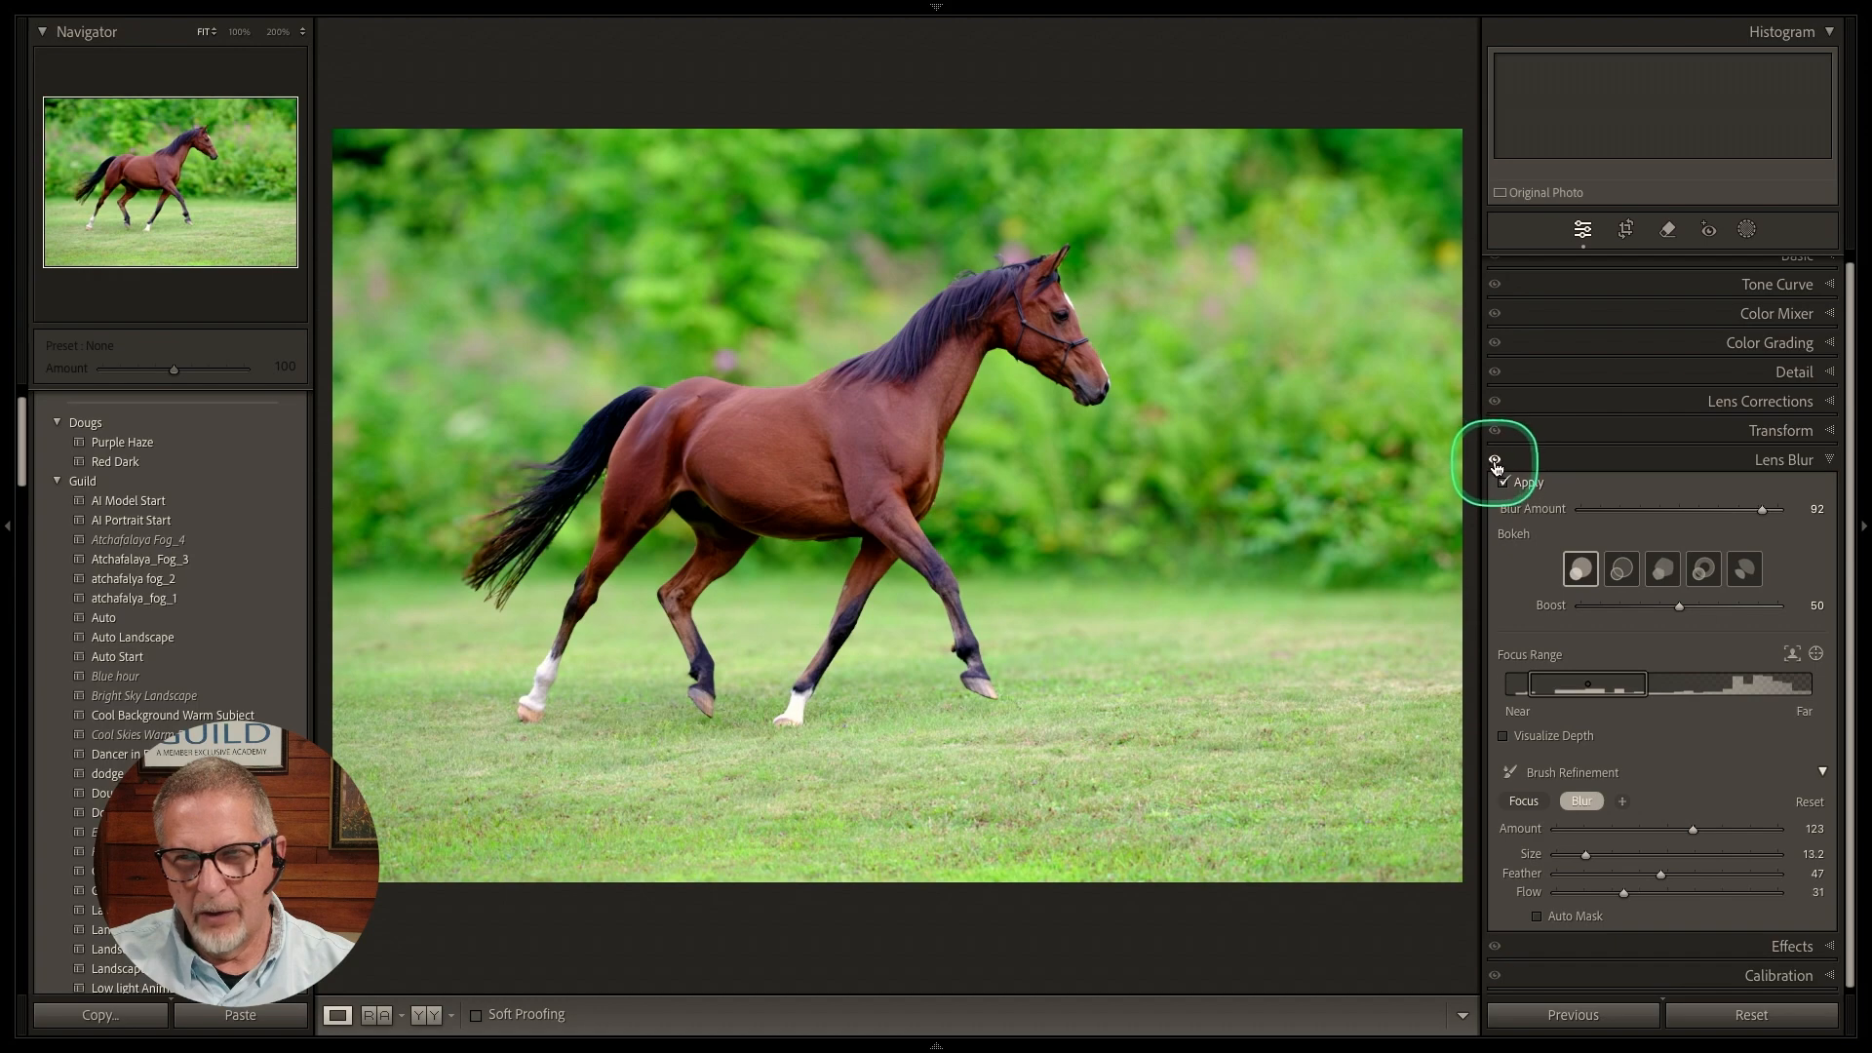
Try a Blur Amount of 33, reset it to its default, and set it to 36.
left_click(1645, 509)
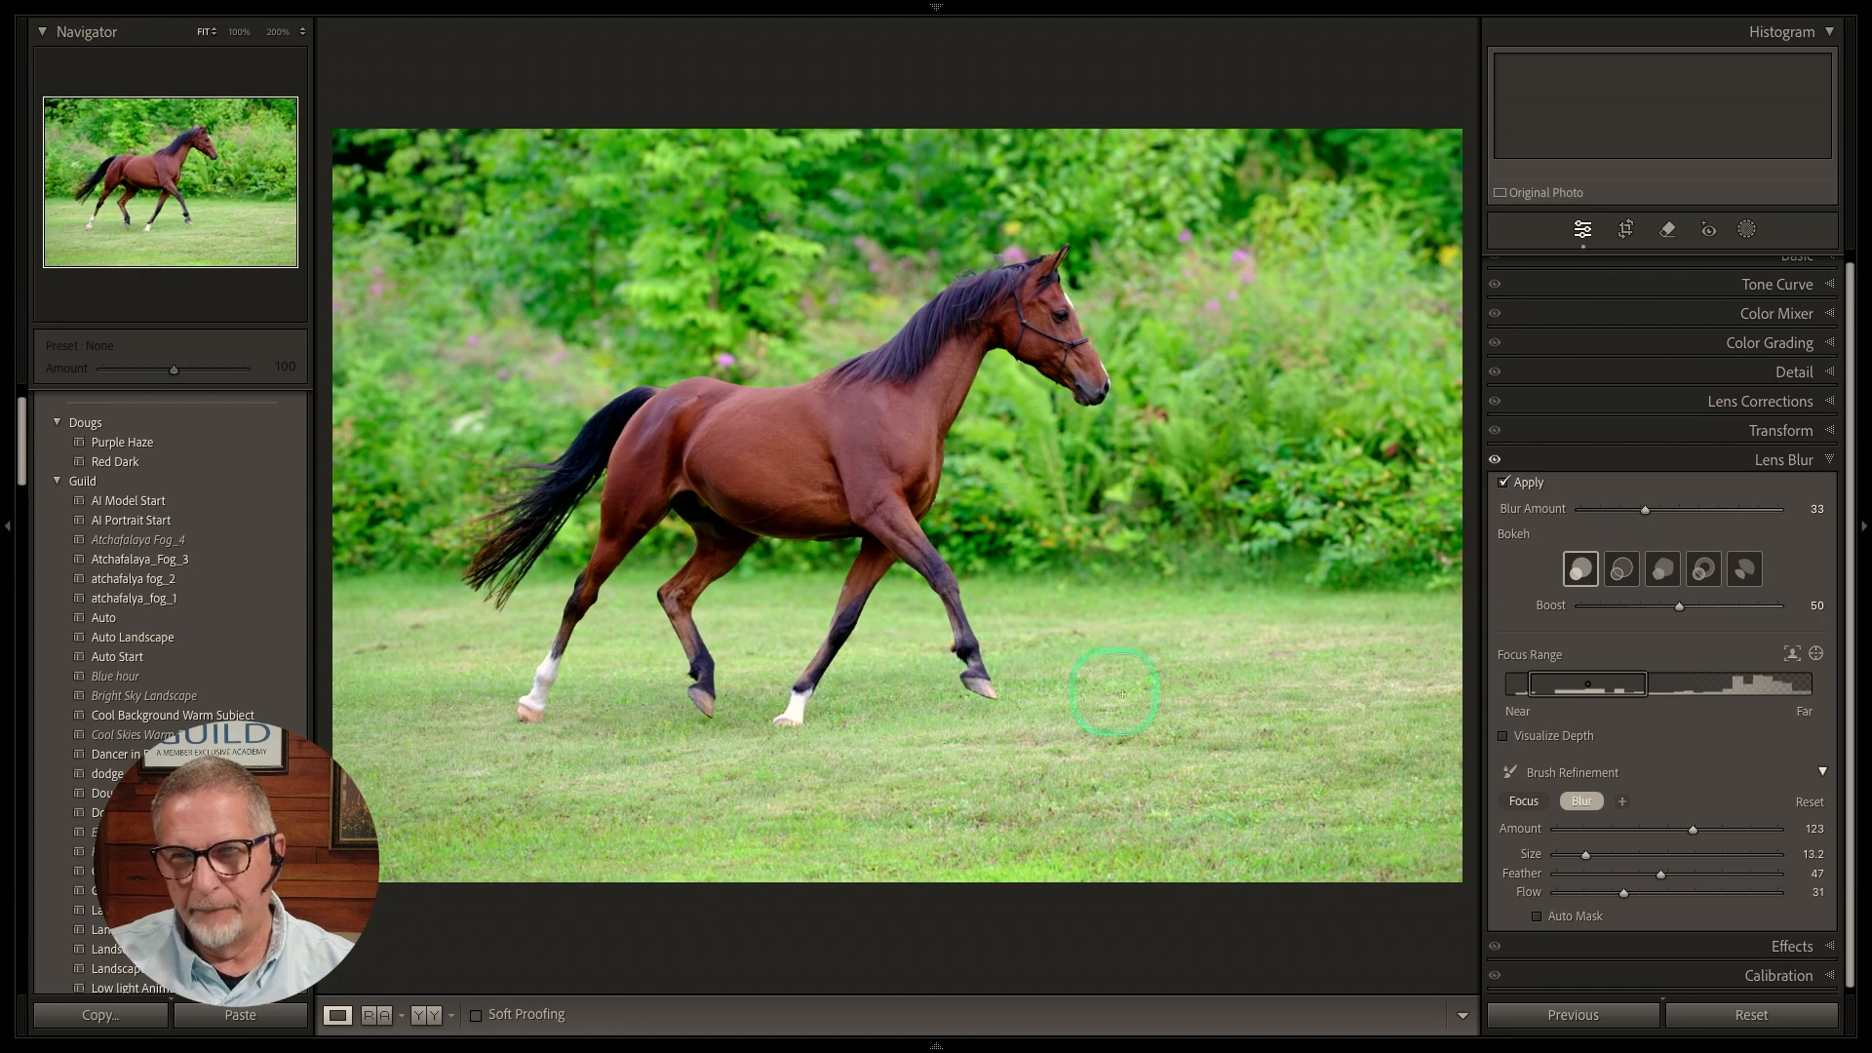
double_click(1530, 509)
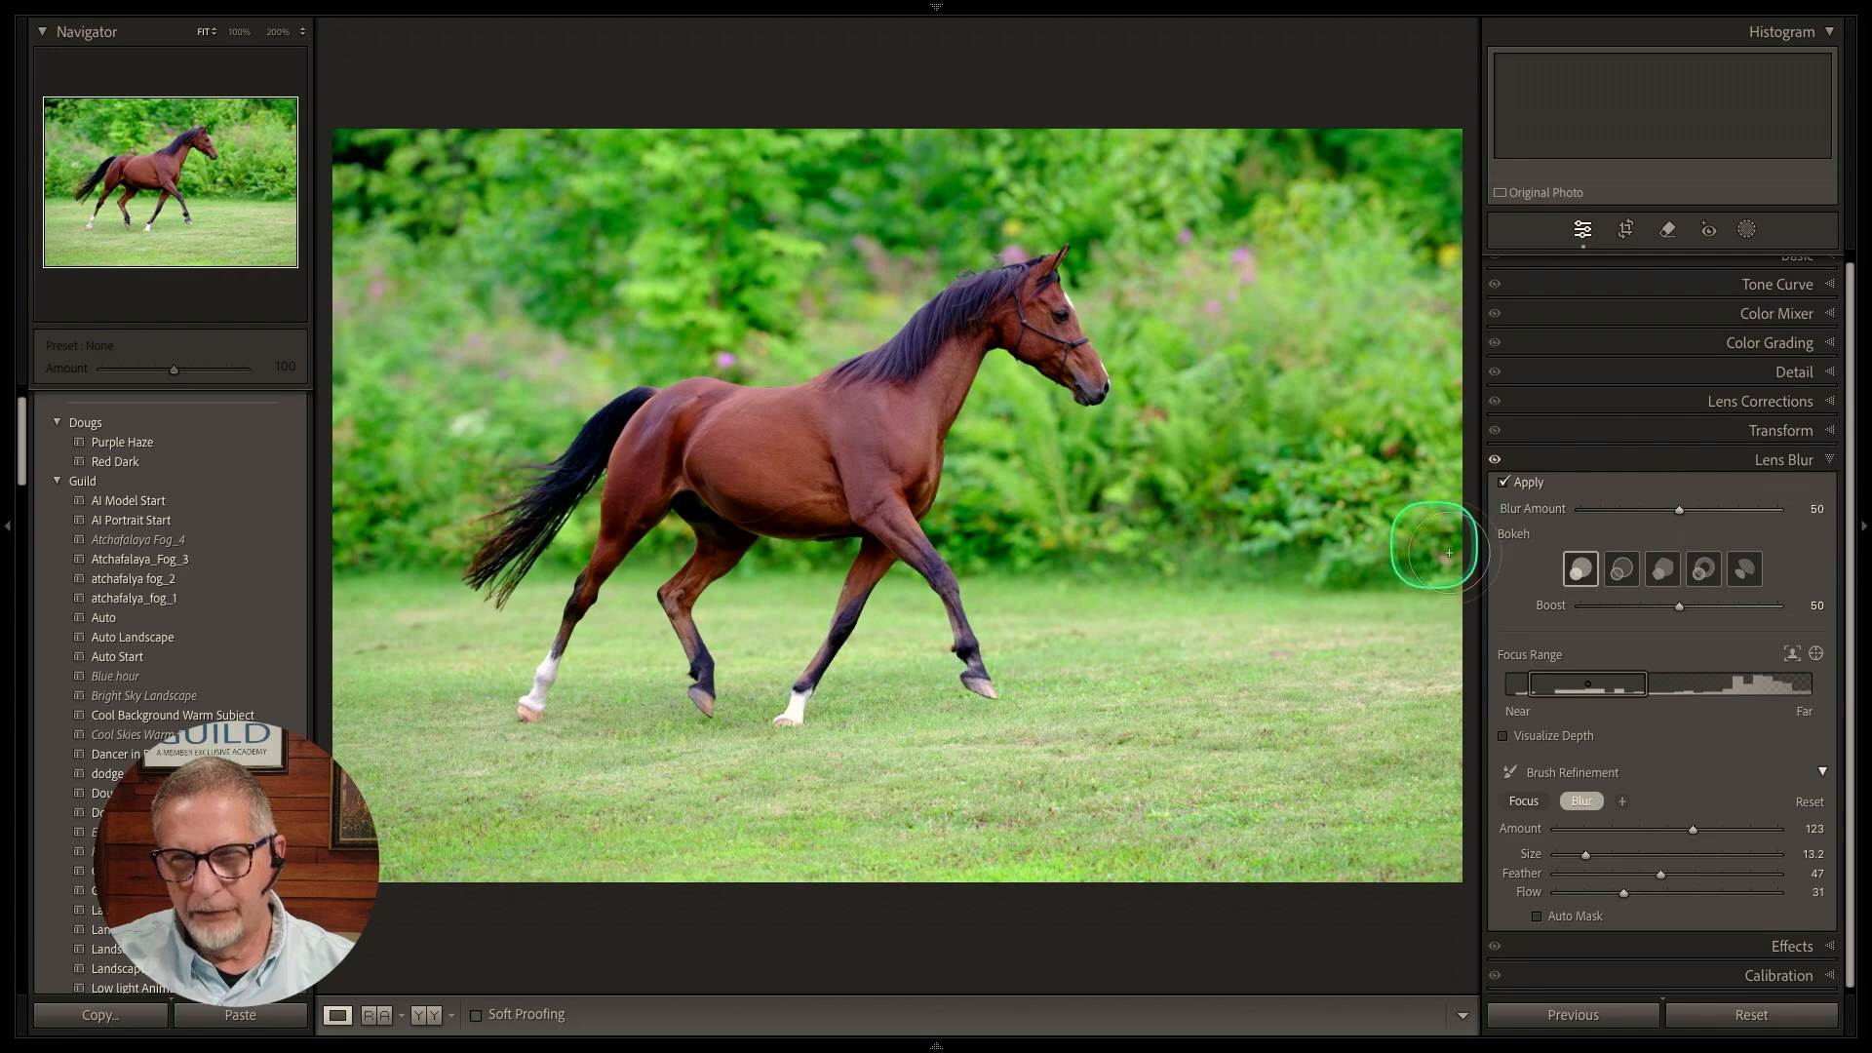
left_click_drag(1678, 510, 1651, 522)
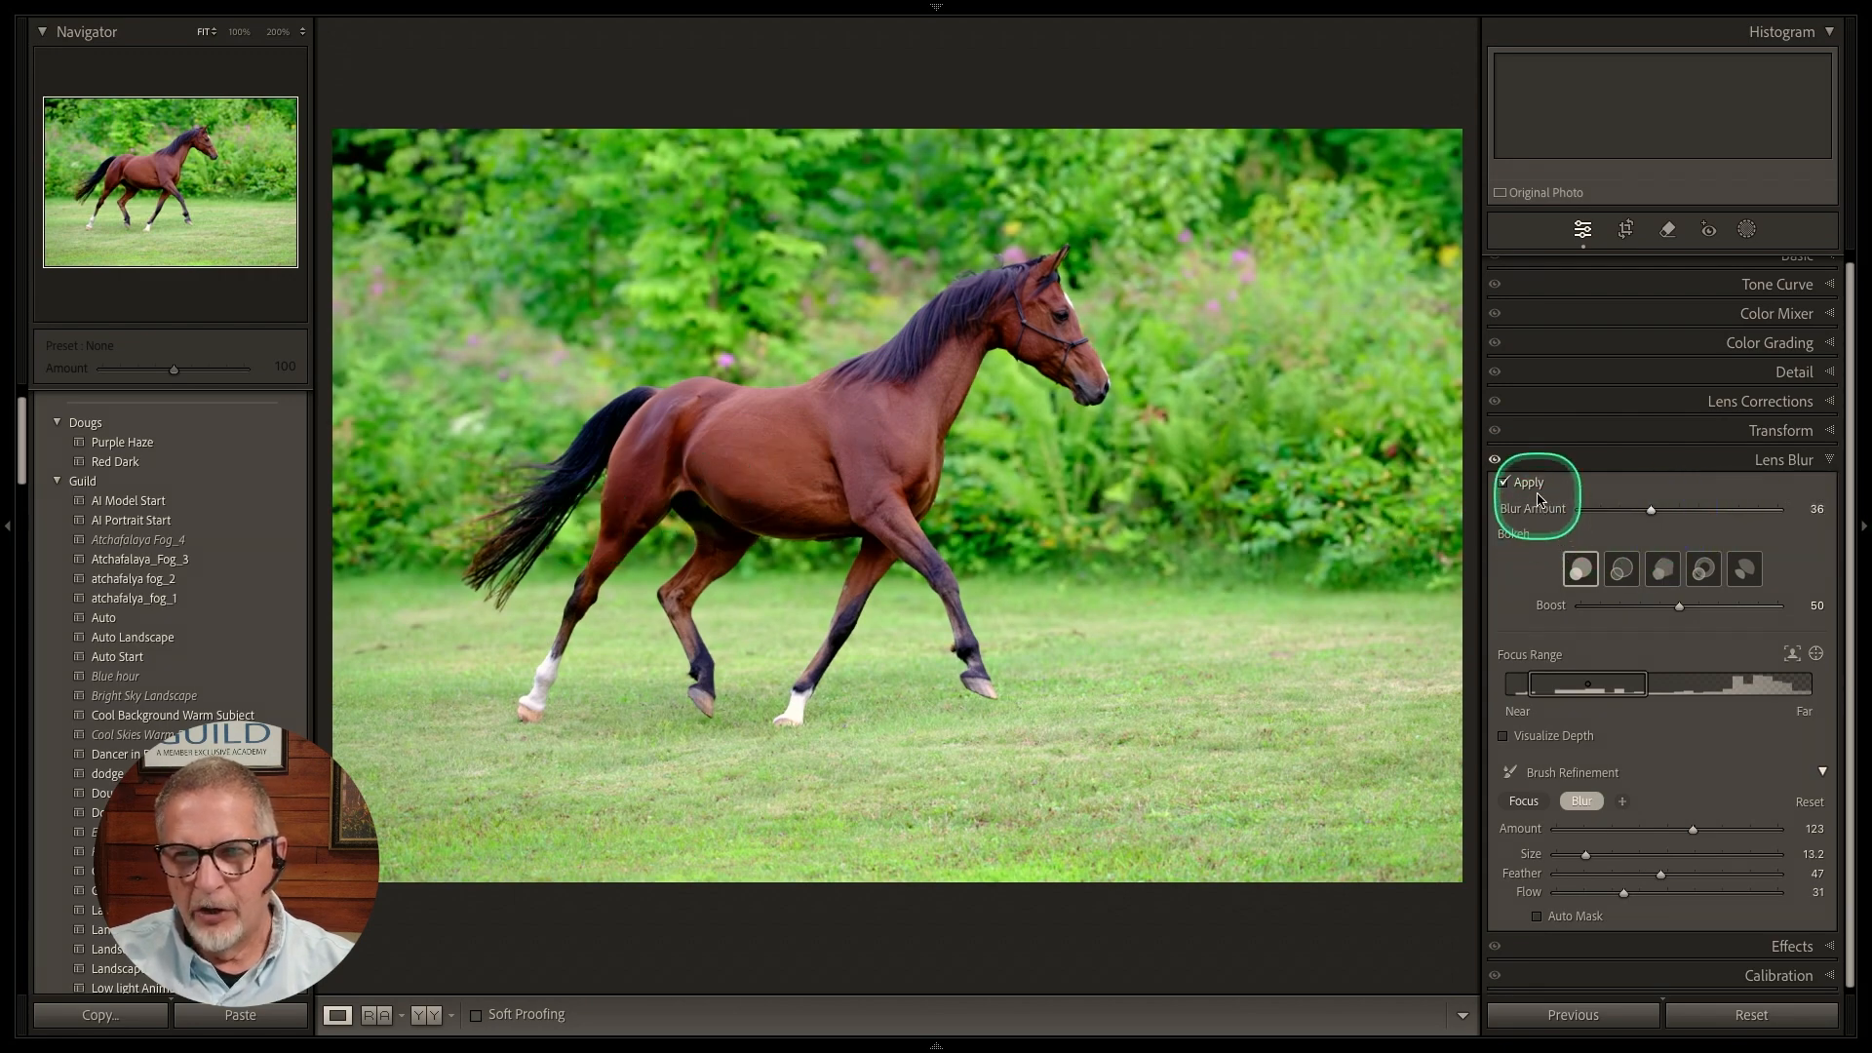
Toggle Lens Blur off and on to compare the horse photo's background, and collapse and reopen the Brush Refinement settings.
left_click(1496, 461)
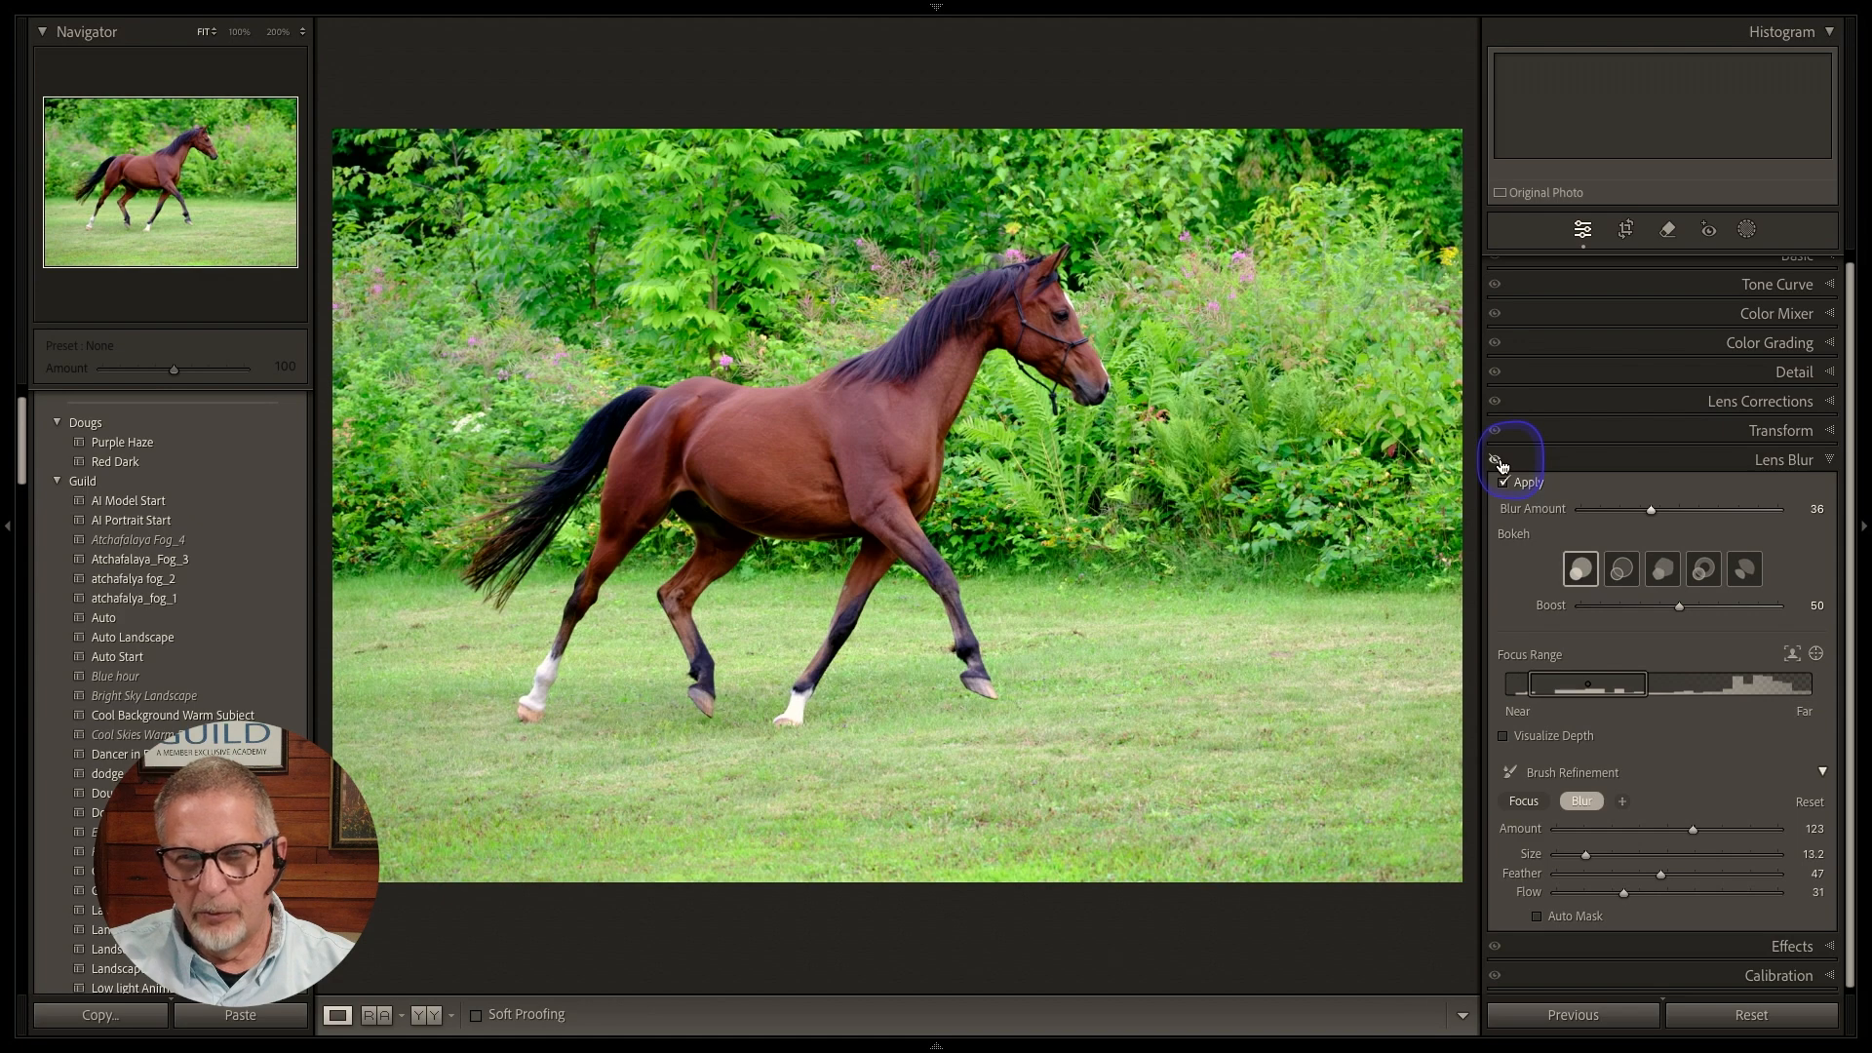
left_click(1496, 460)
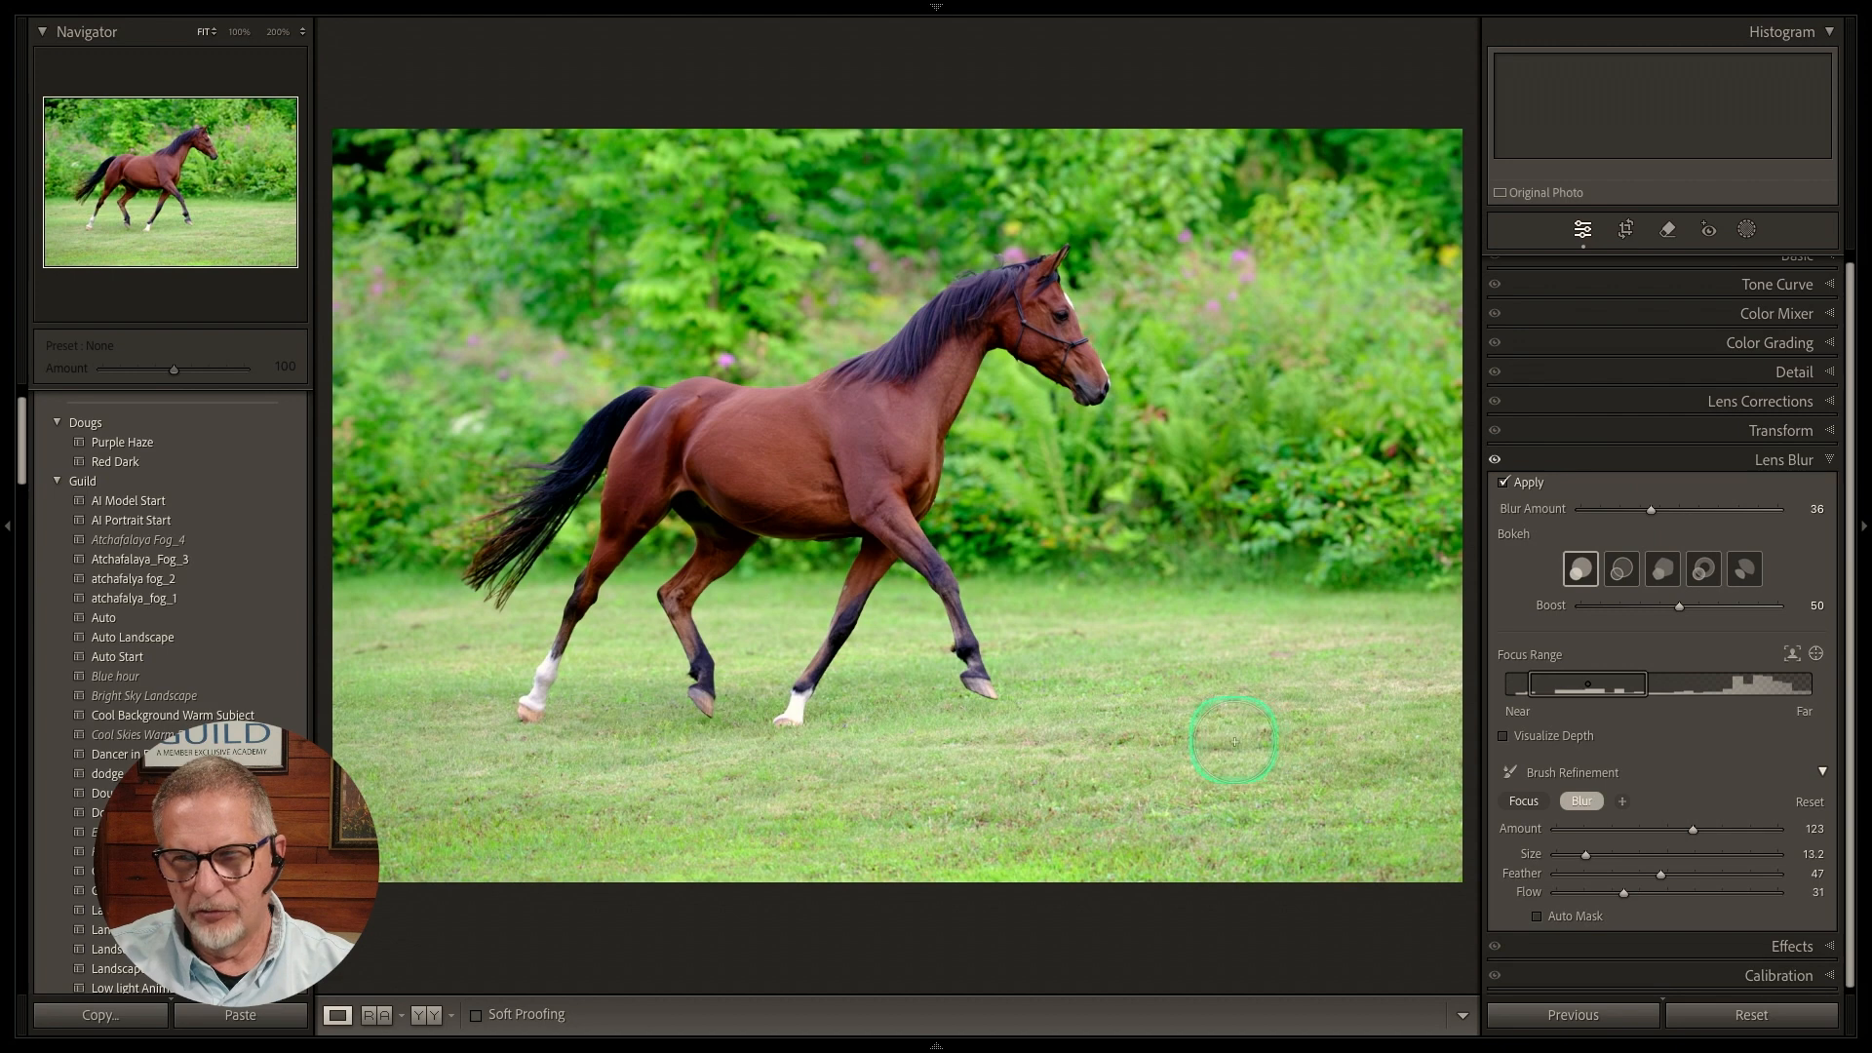
left_click(1824, 771)
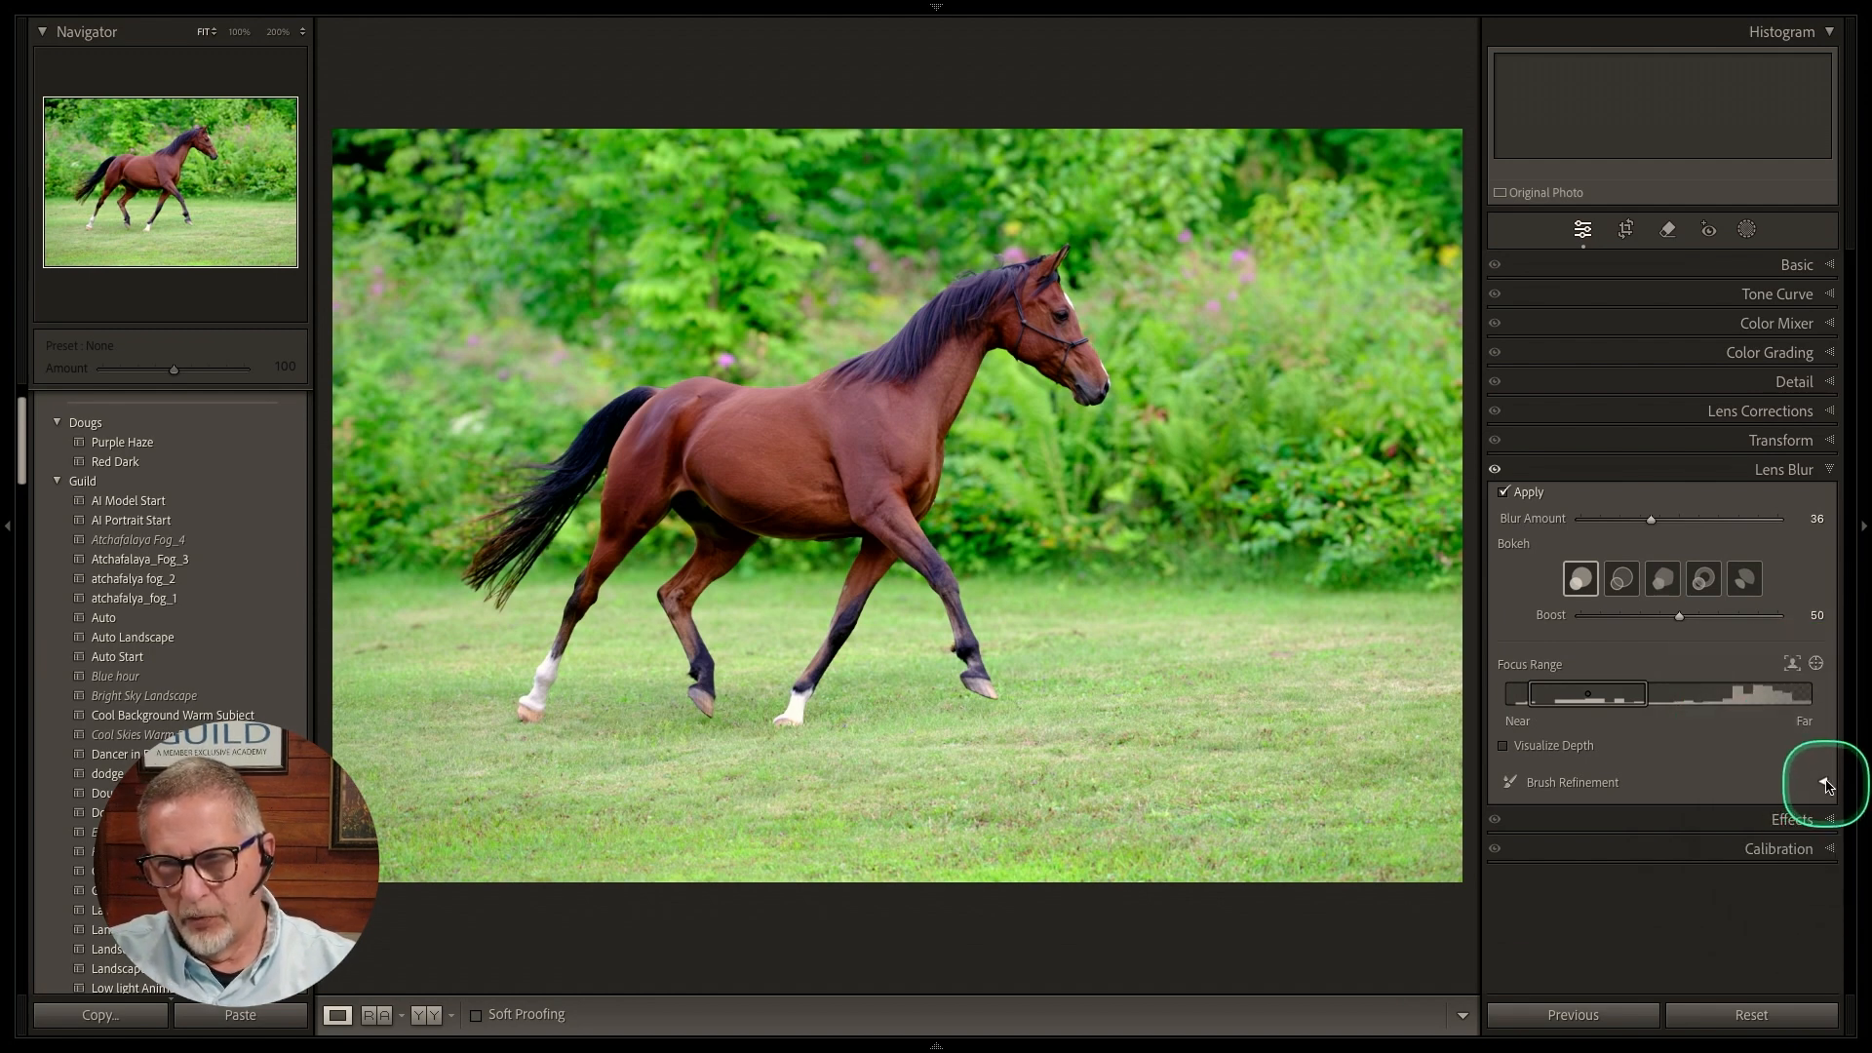
left_click(1822, 786)
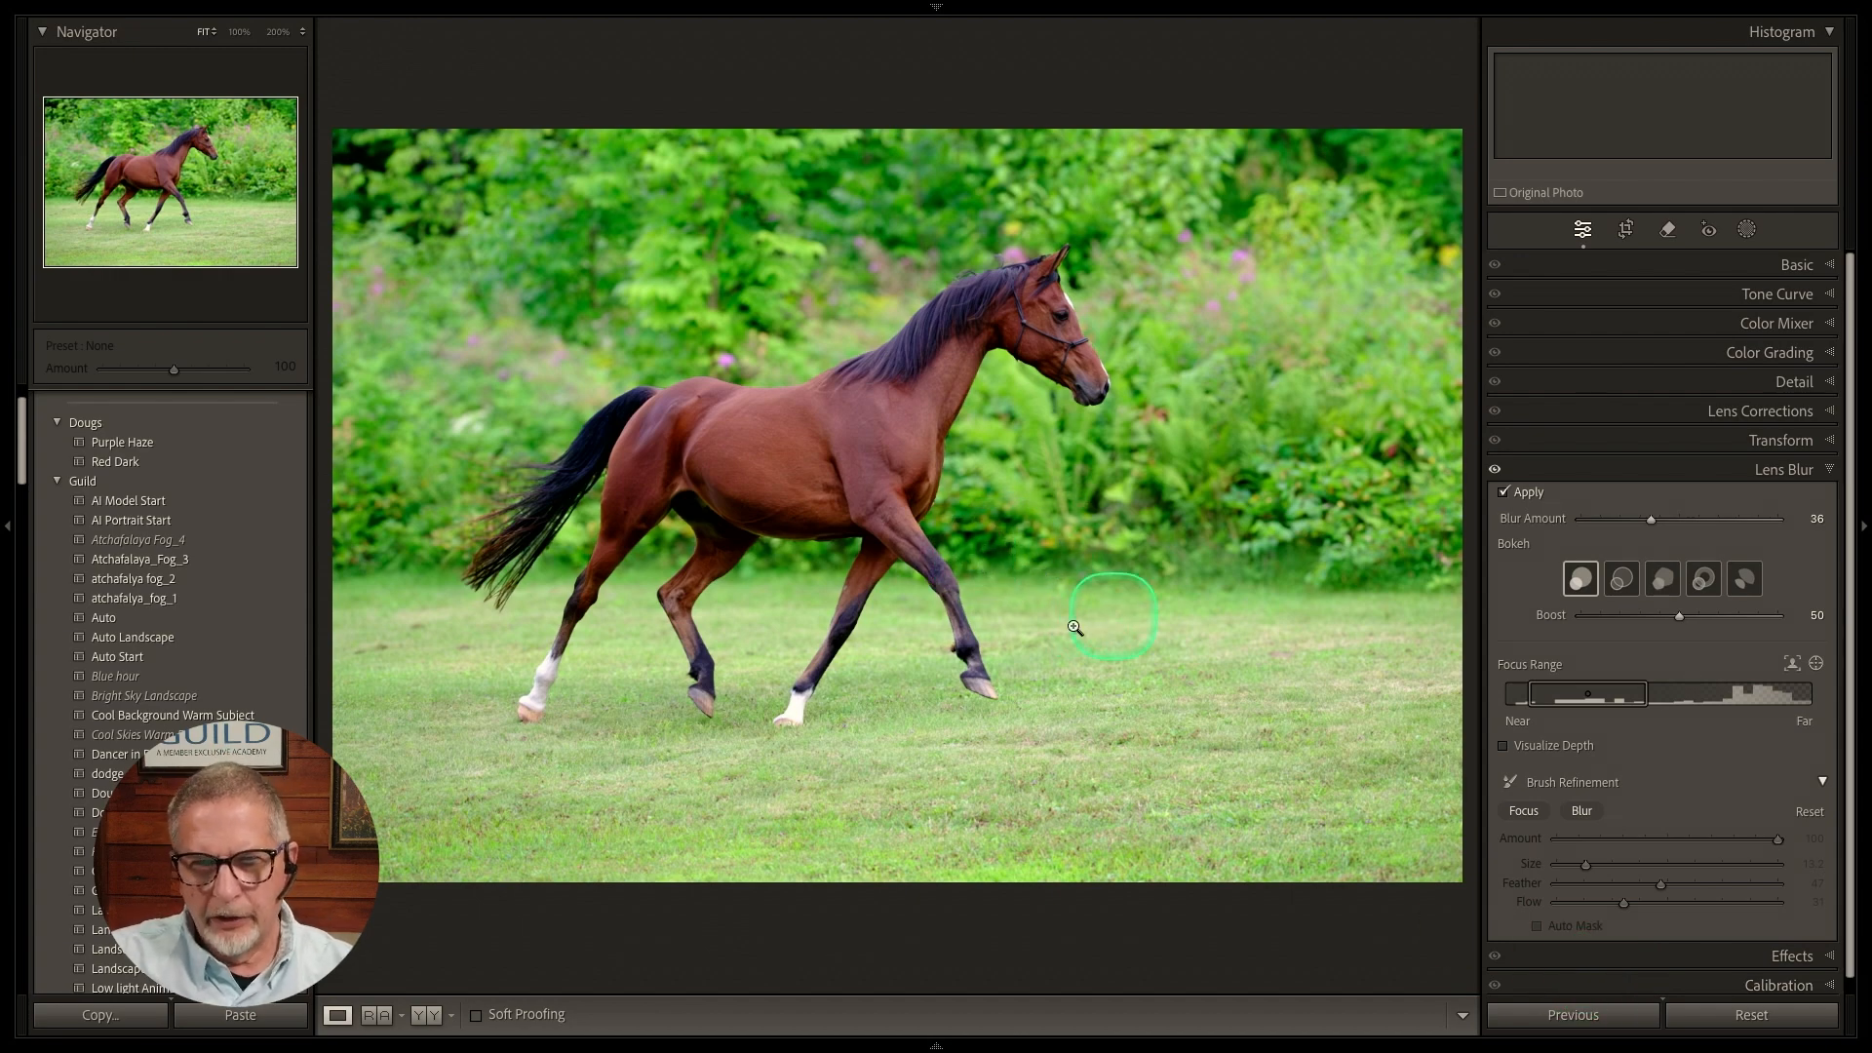
Open the dark portrait of the woman in the orange sweater and straighten it with a crop angle of about -0.86.
mouse_move(506, 1045)
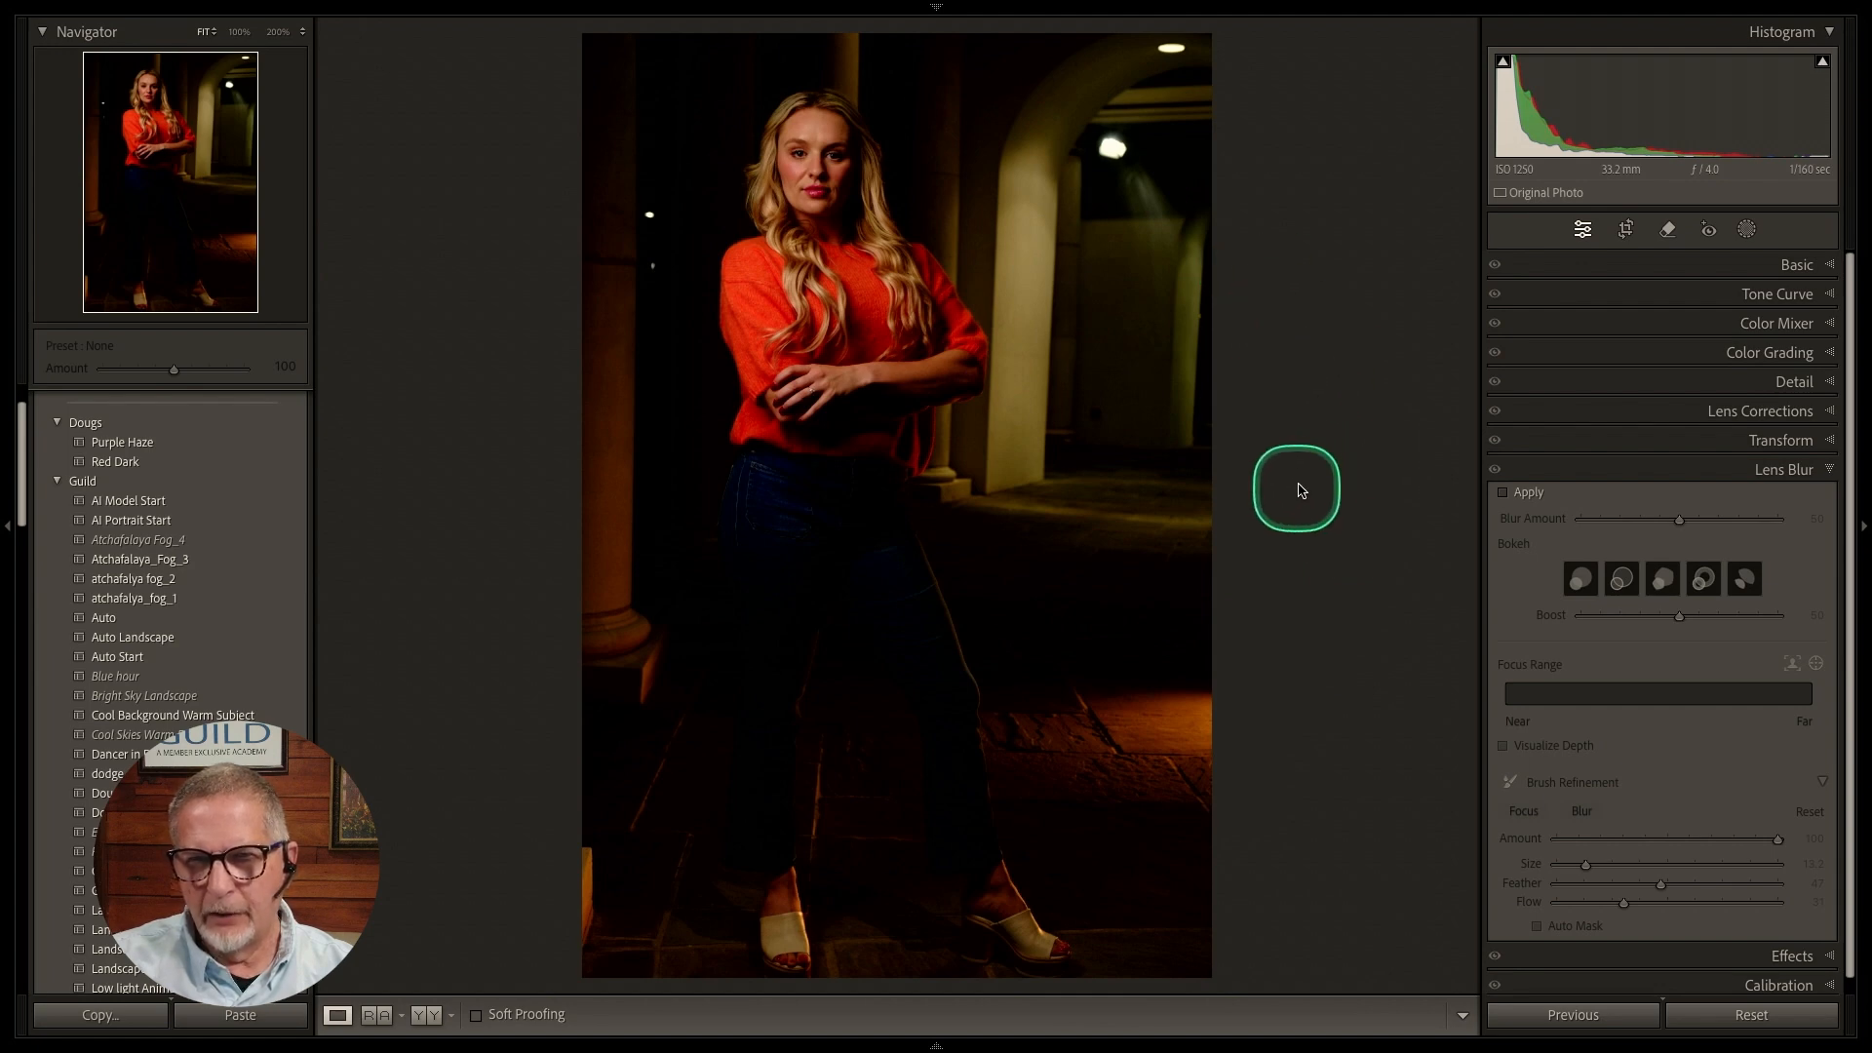
left_click(1625, 229)
left_click_drag(1266, 39, 1255, 46)
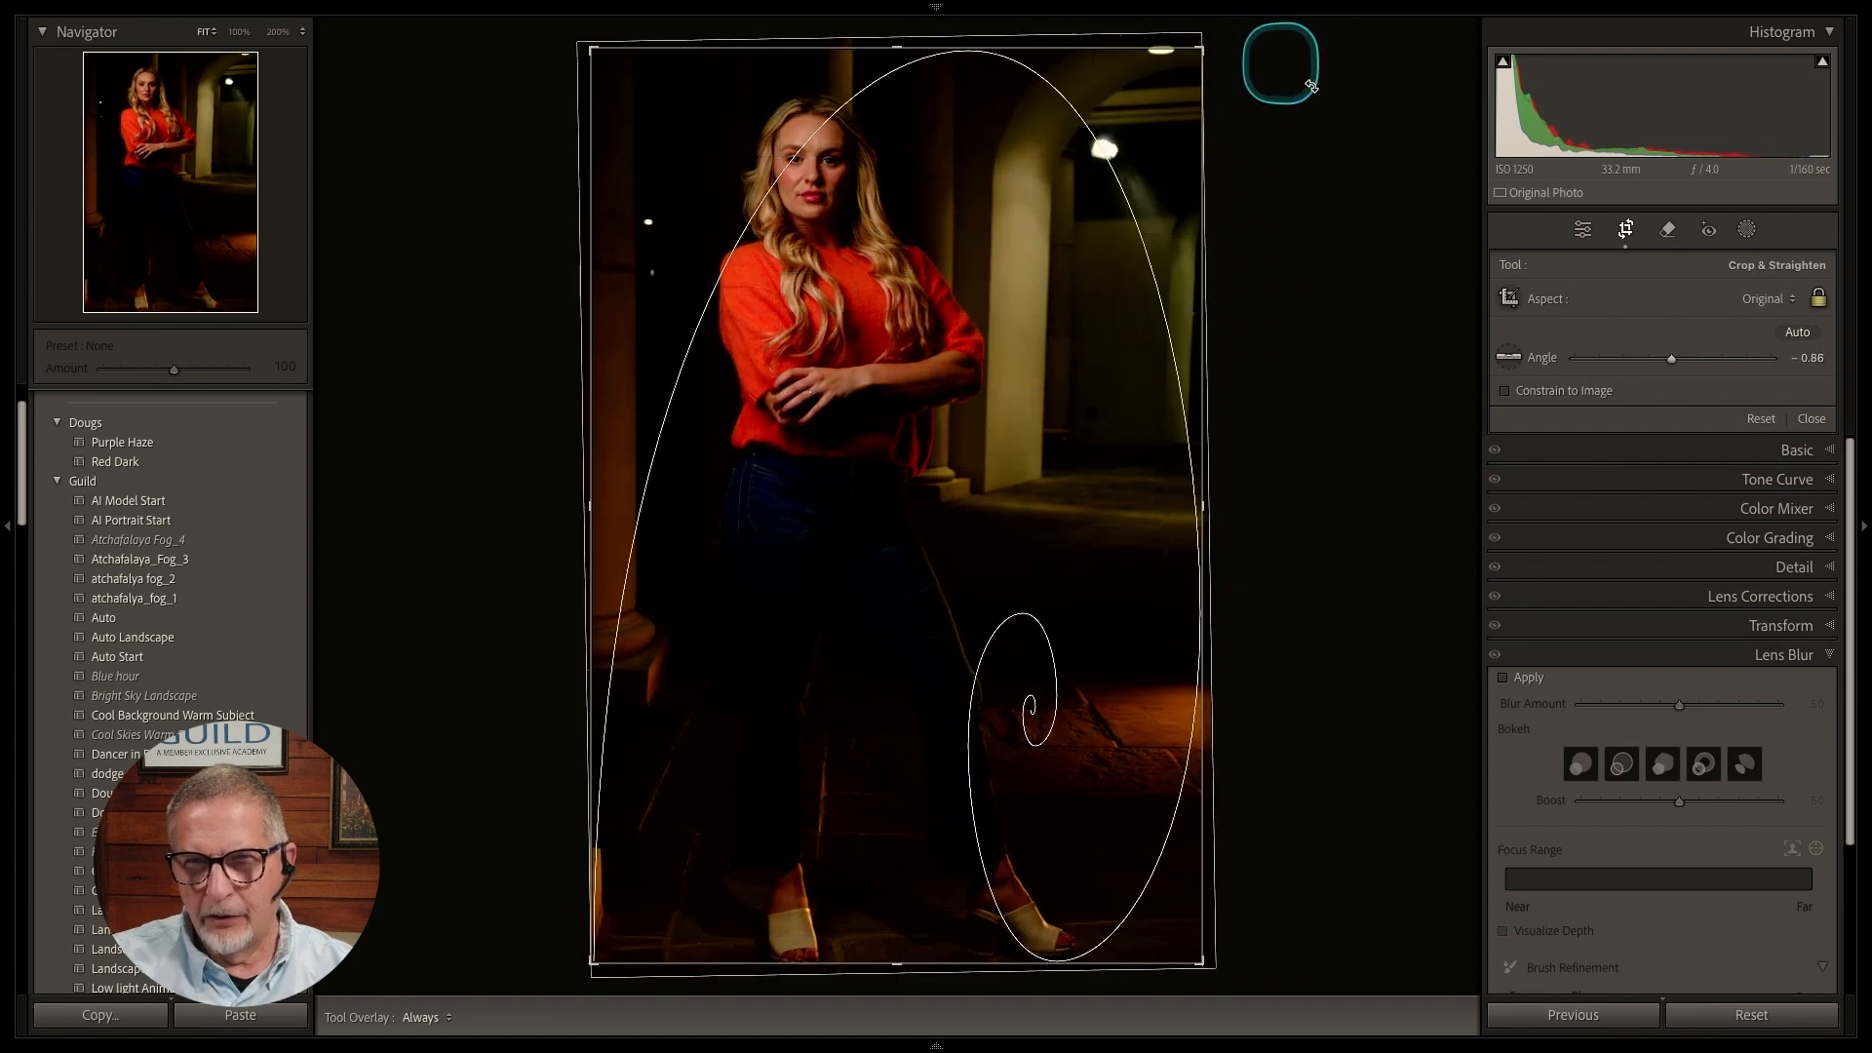
left_click(1816, 427)
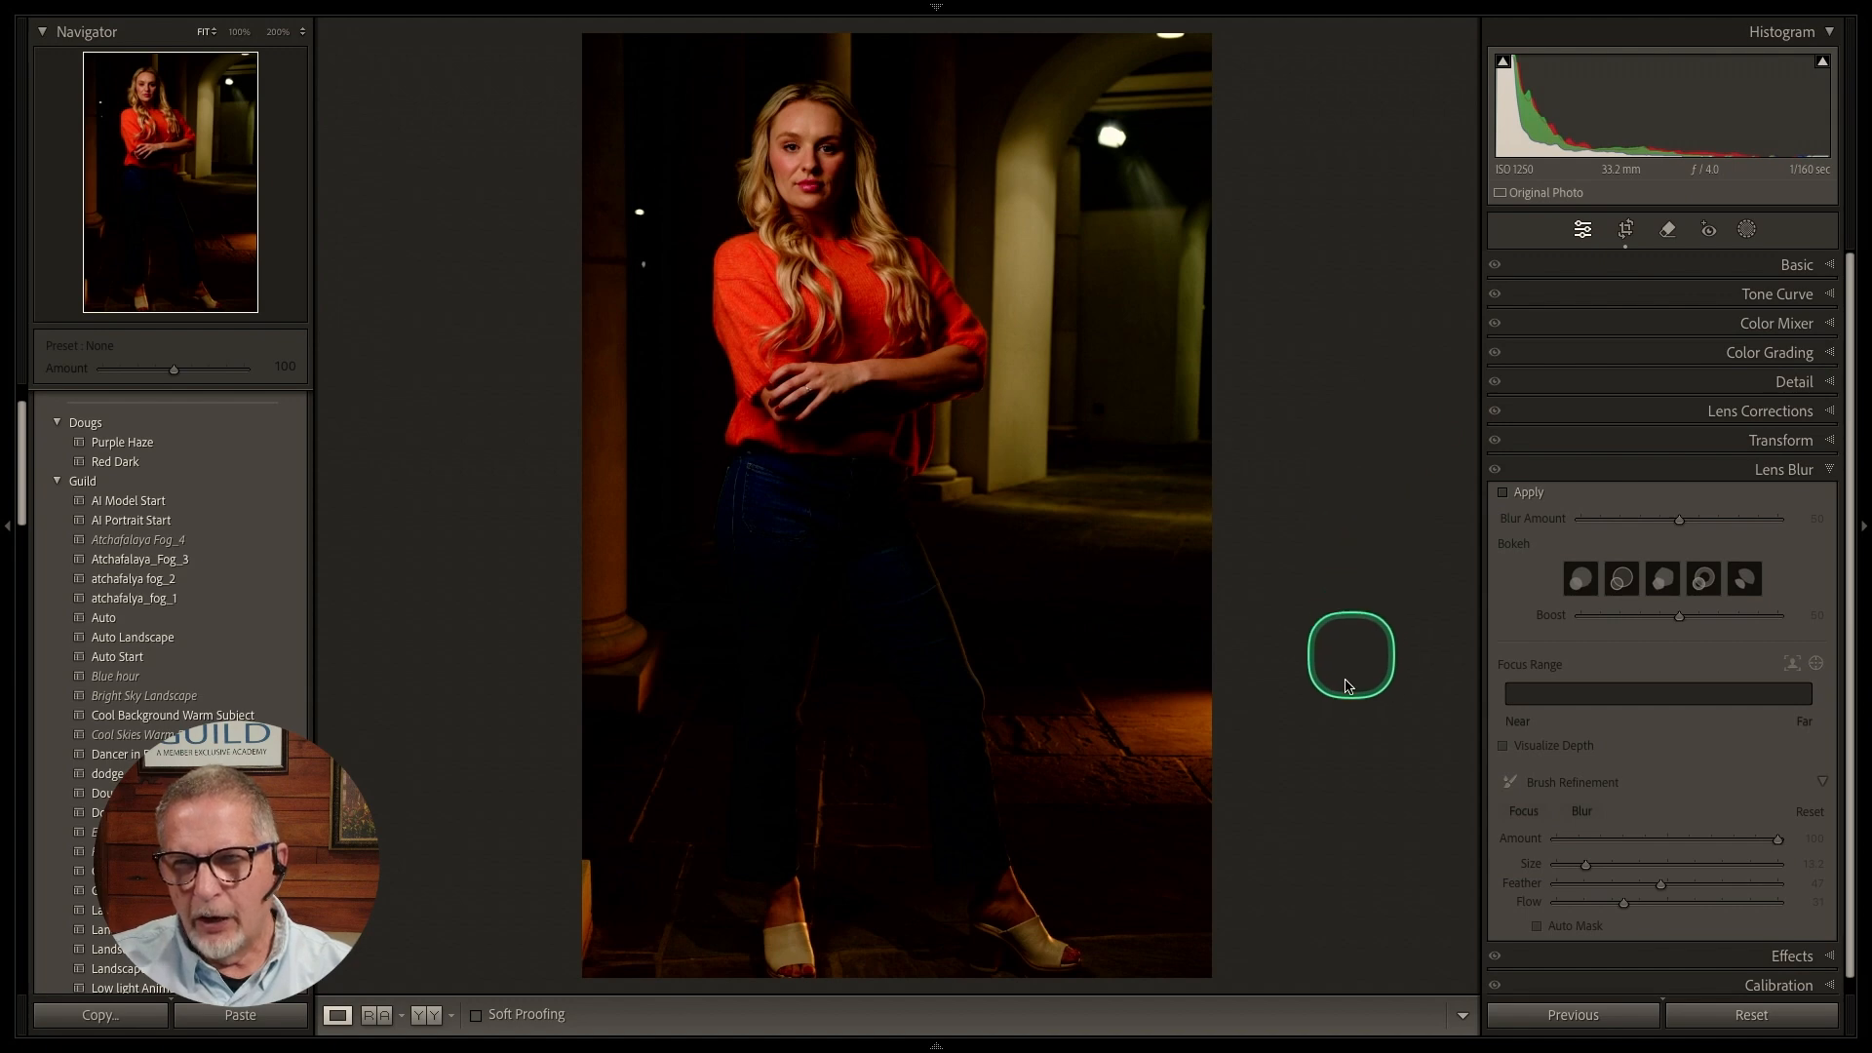
Apply Lens Blur to the portrait, try Blur Amounts of 91 and 69, and set it to 82.
left_click(1503, 492)
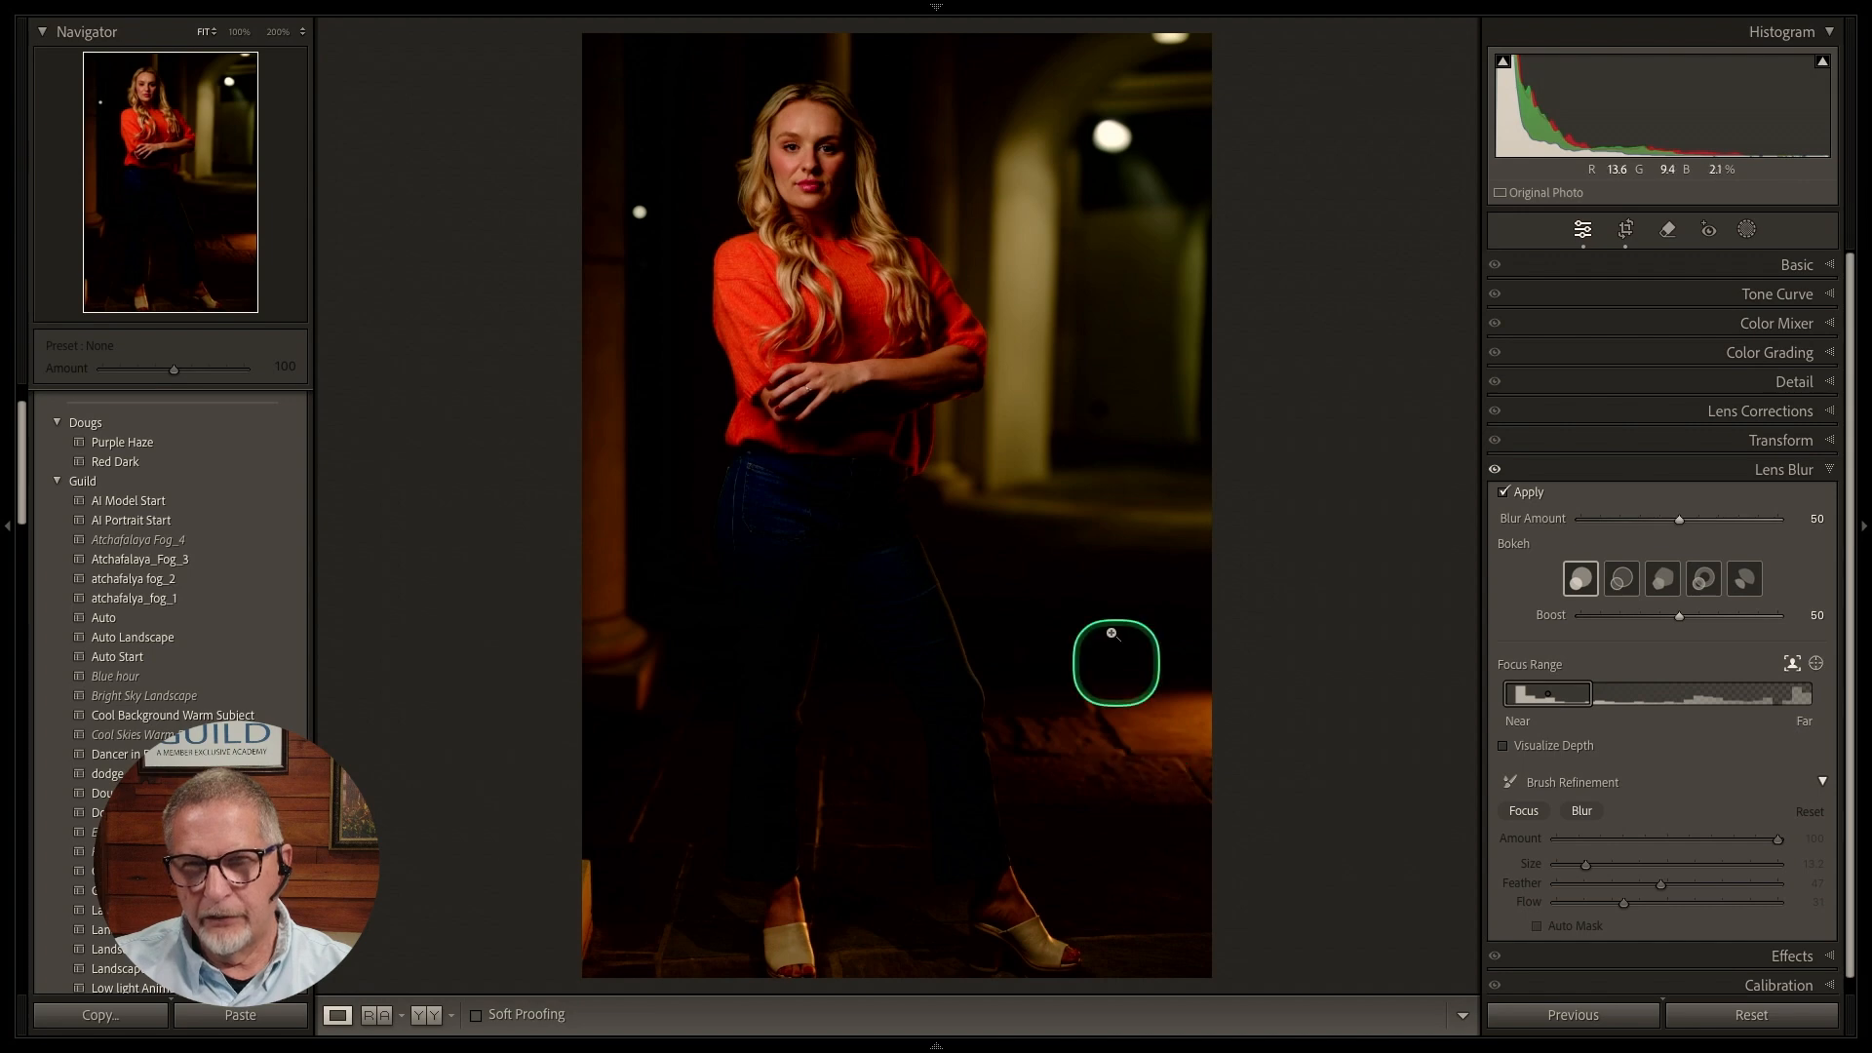
left_click_drag(1678, 518, 1773, 524)
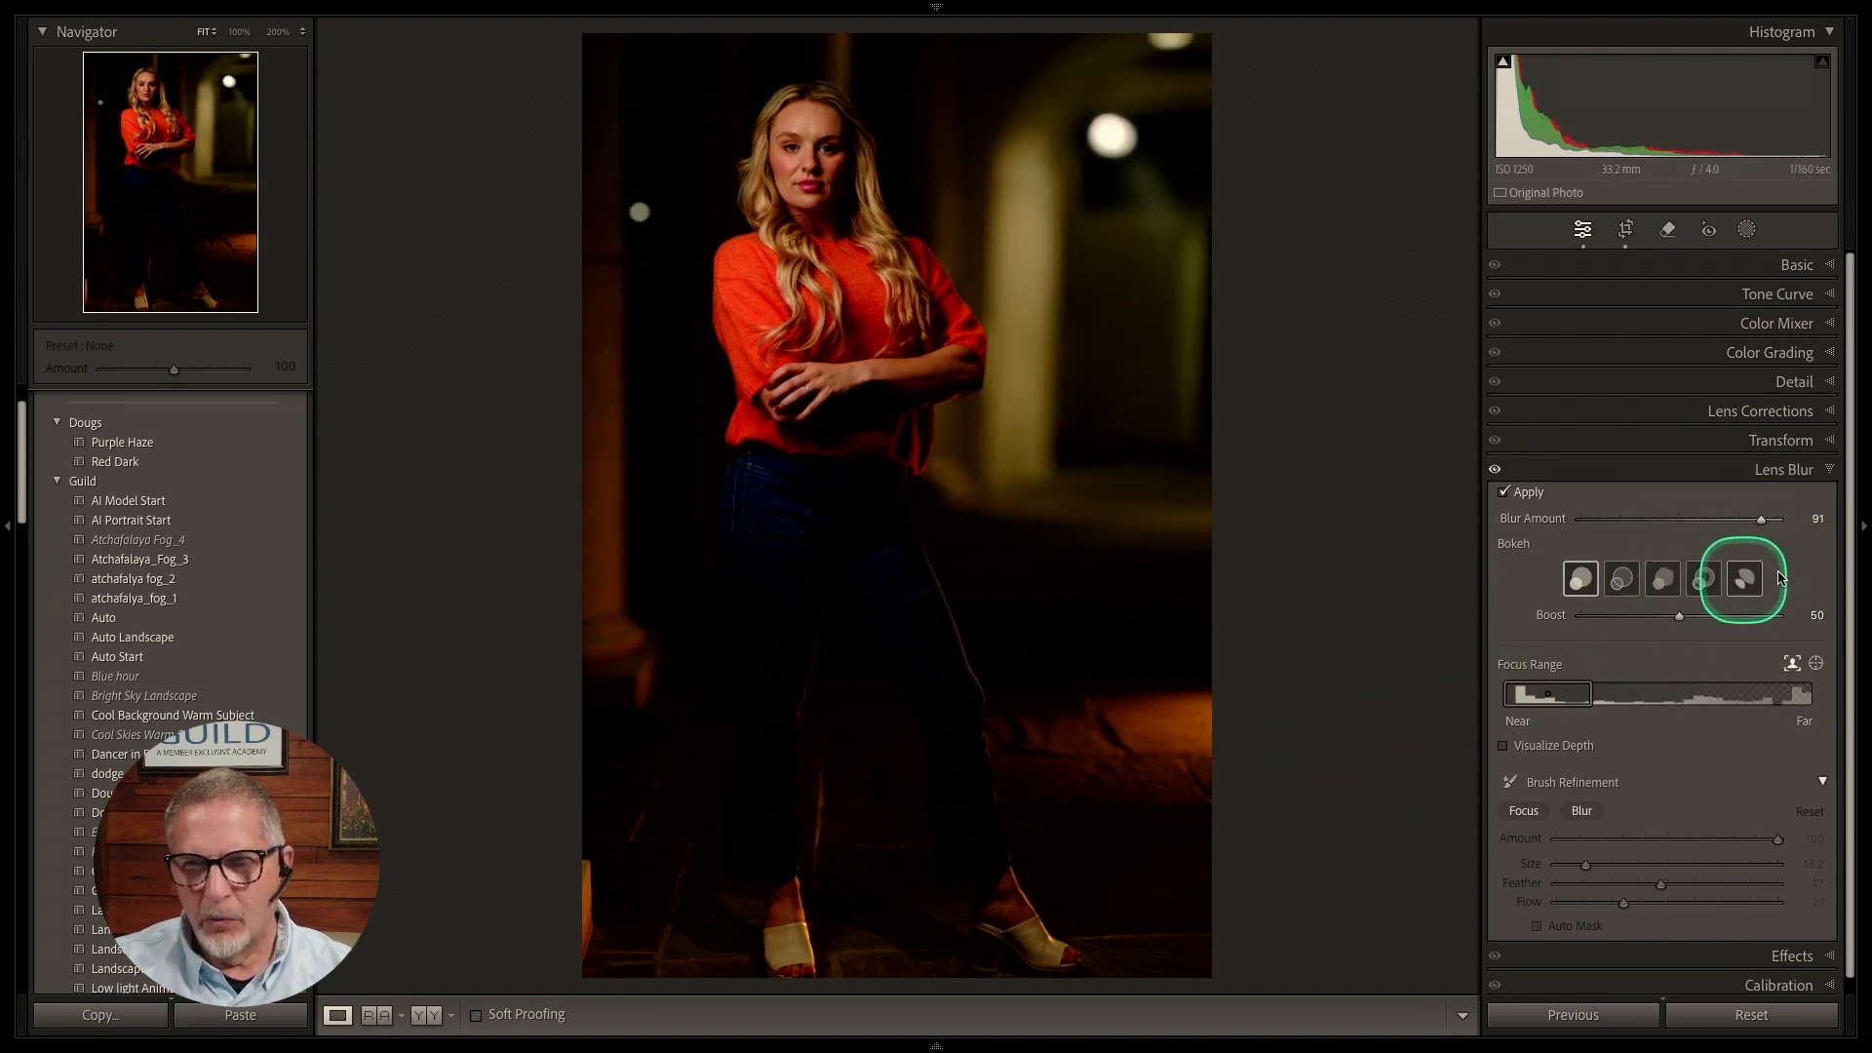
left_click_drag(1757, 524, 1696, 526)
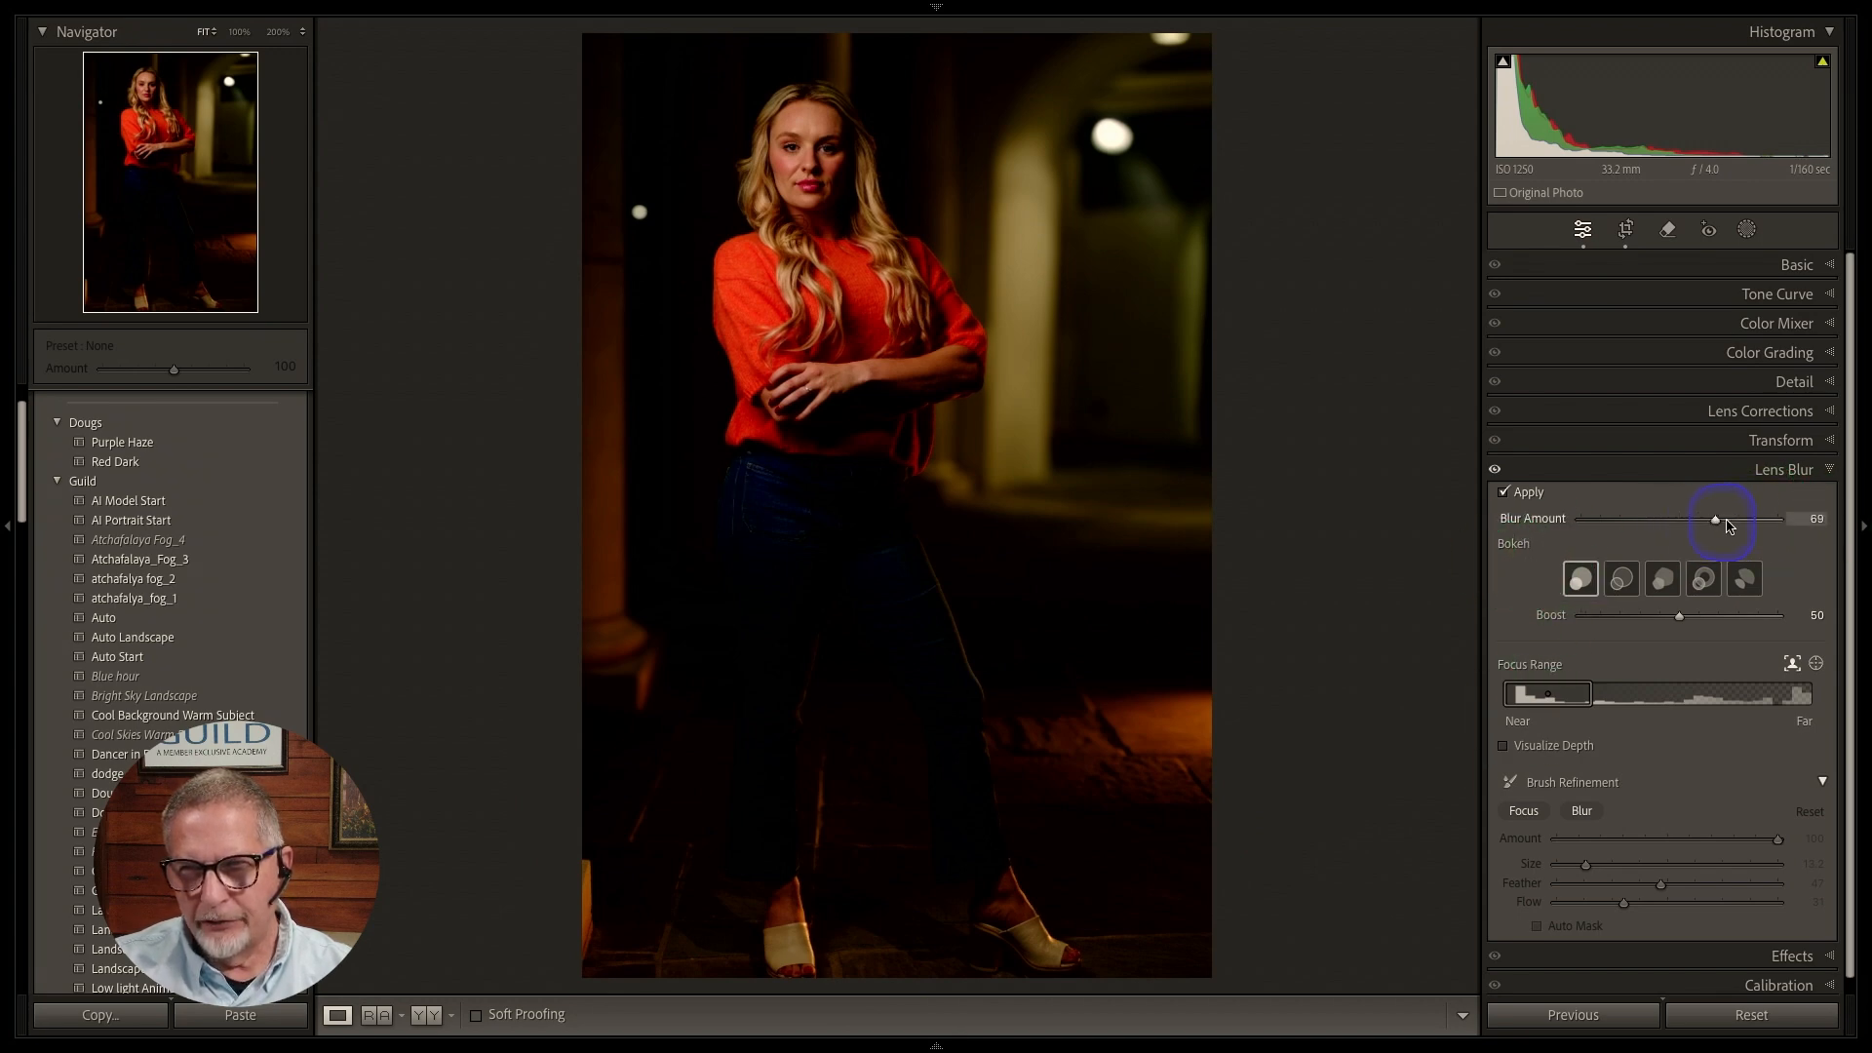
left_click_drag(1727, 526, 1754, 521)
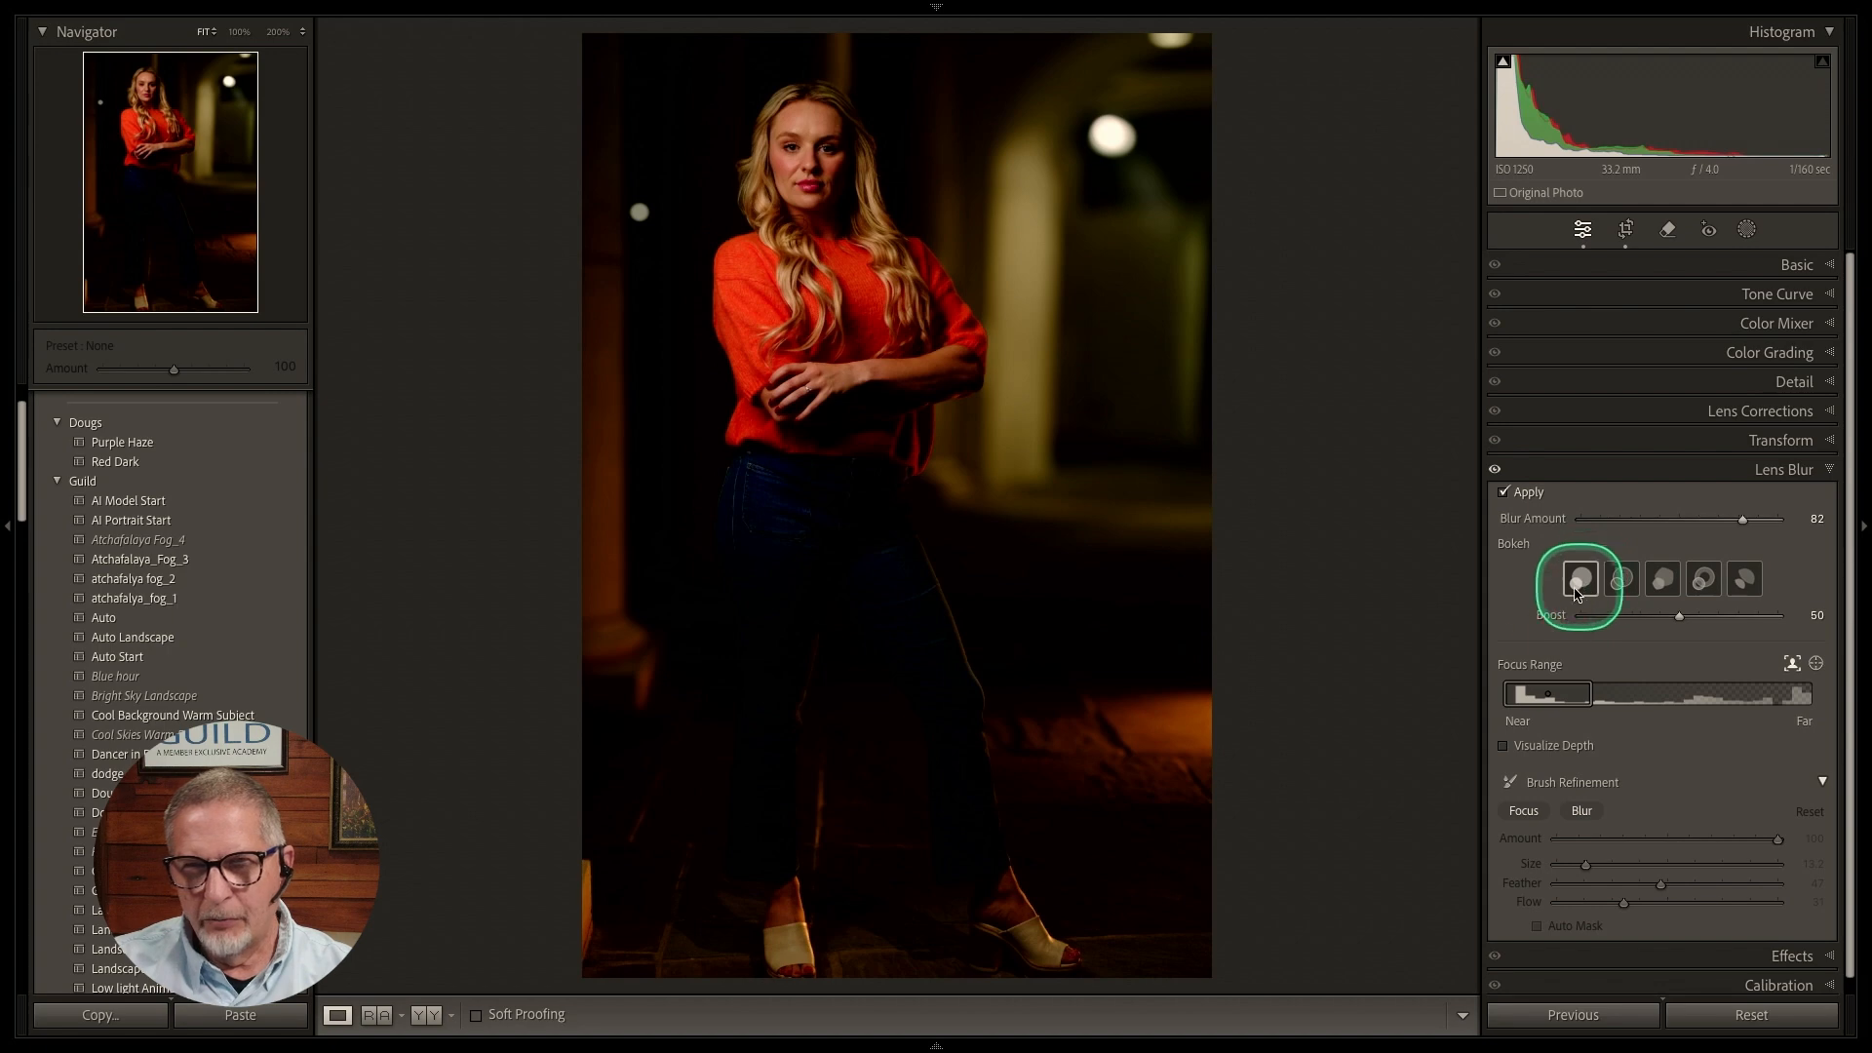
Try the second, third and fourth bokeh shapes on the background lights, and select the fifth, cat-eye shape.
left_click(1622, 583)
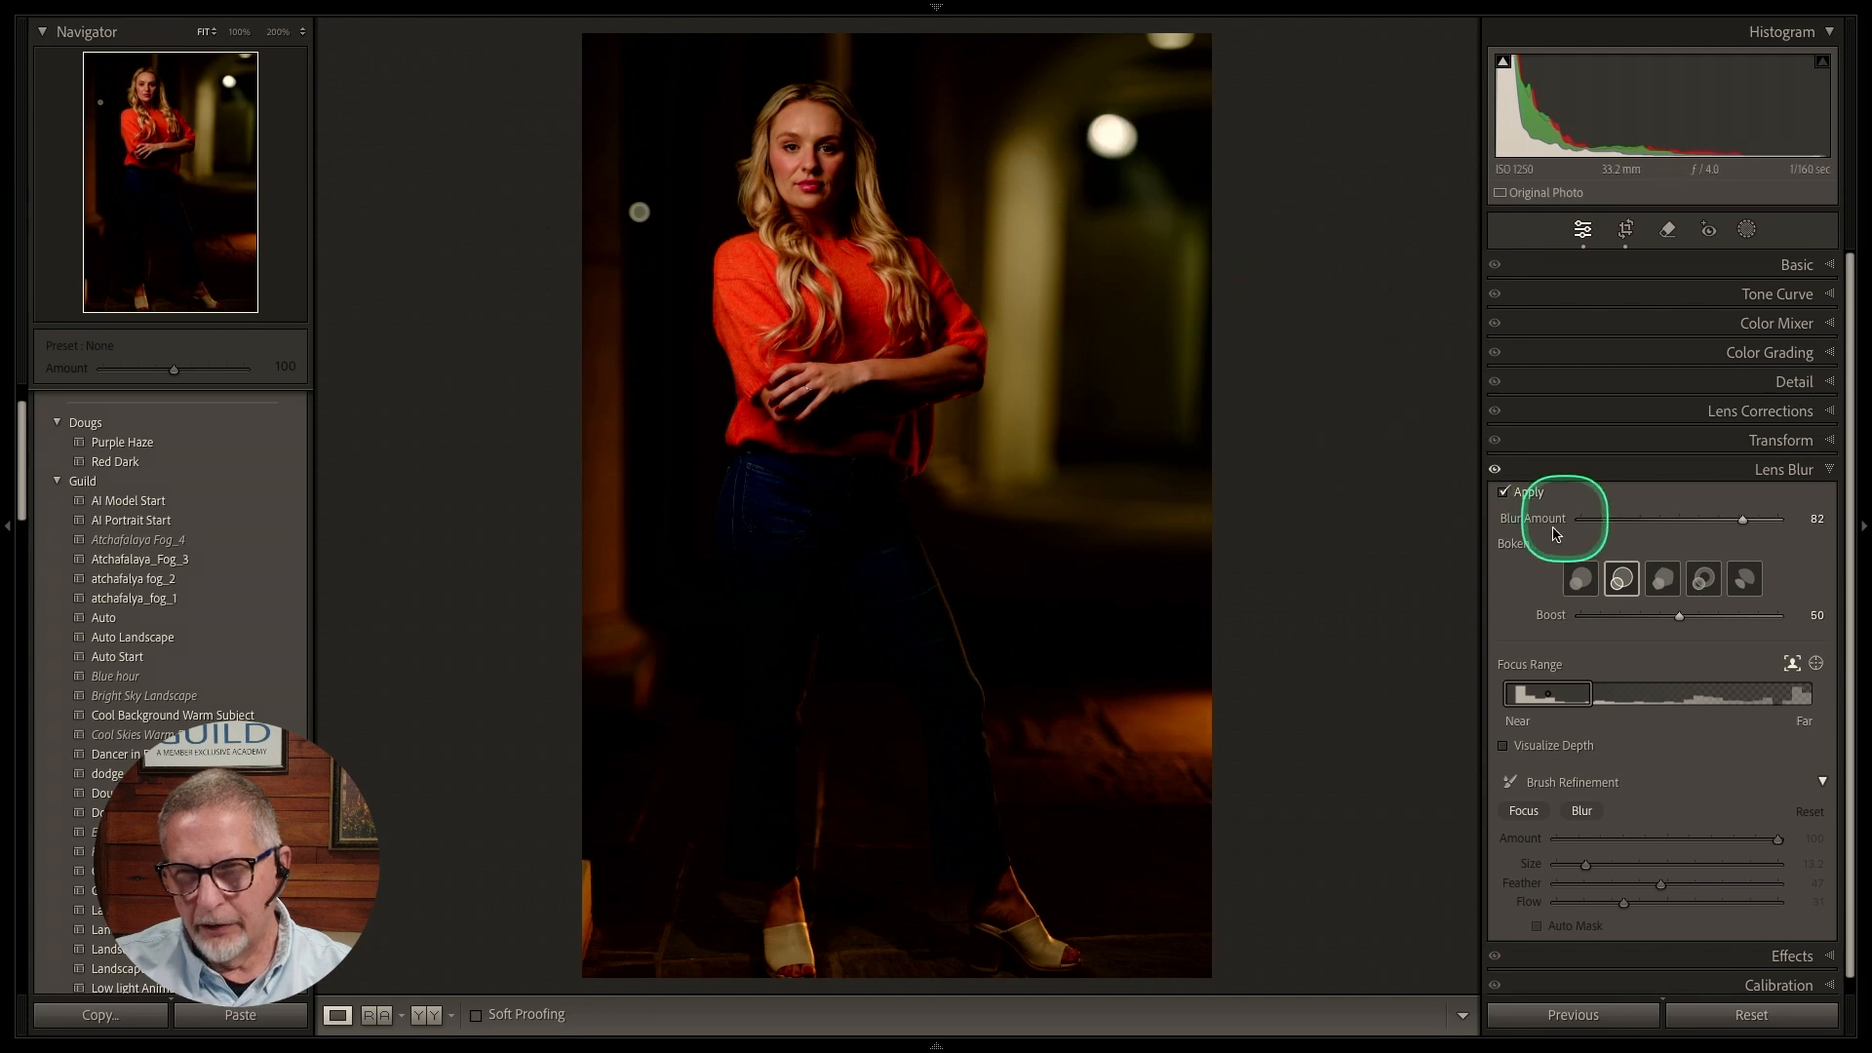
left_click(1661, 588)
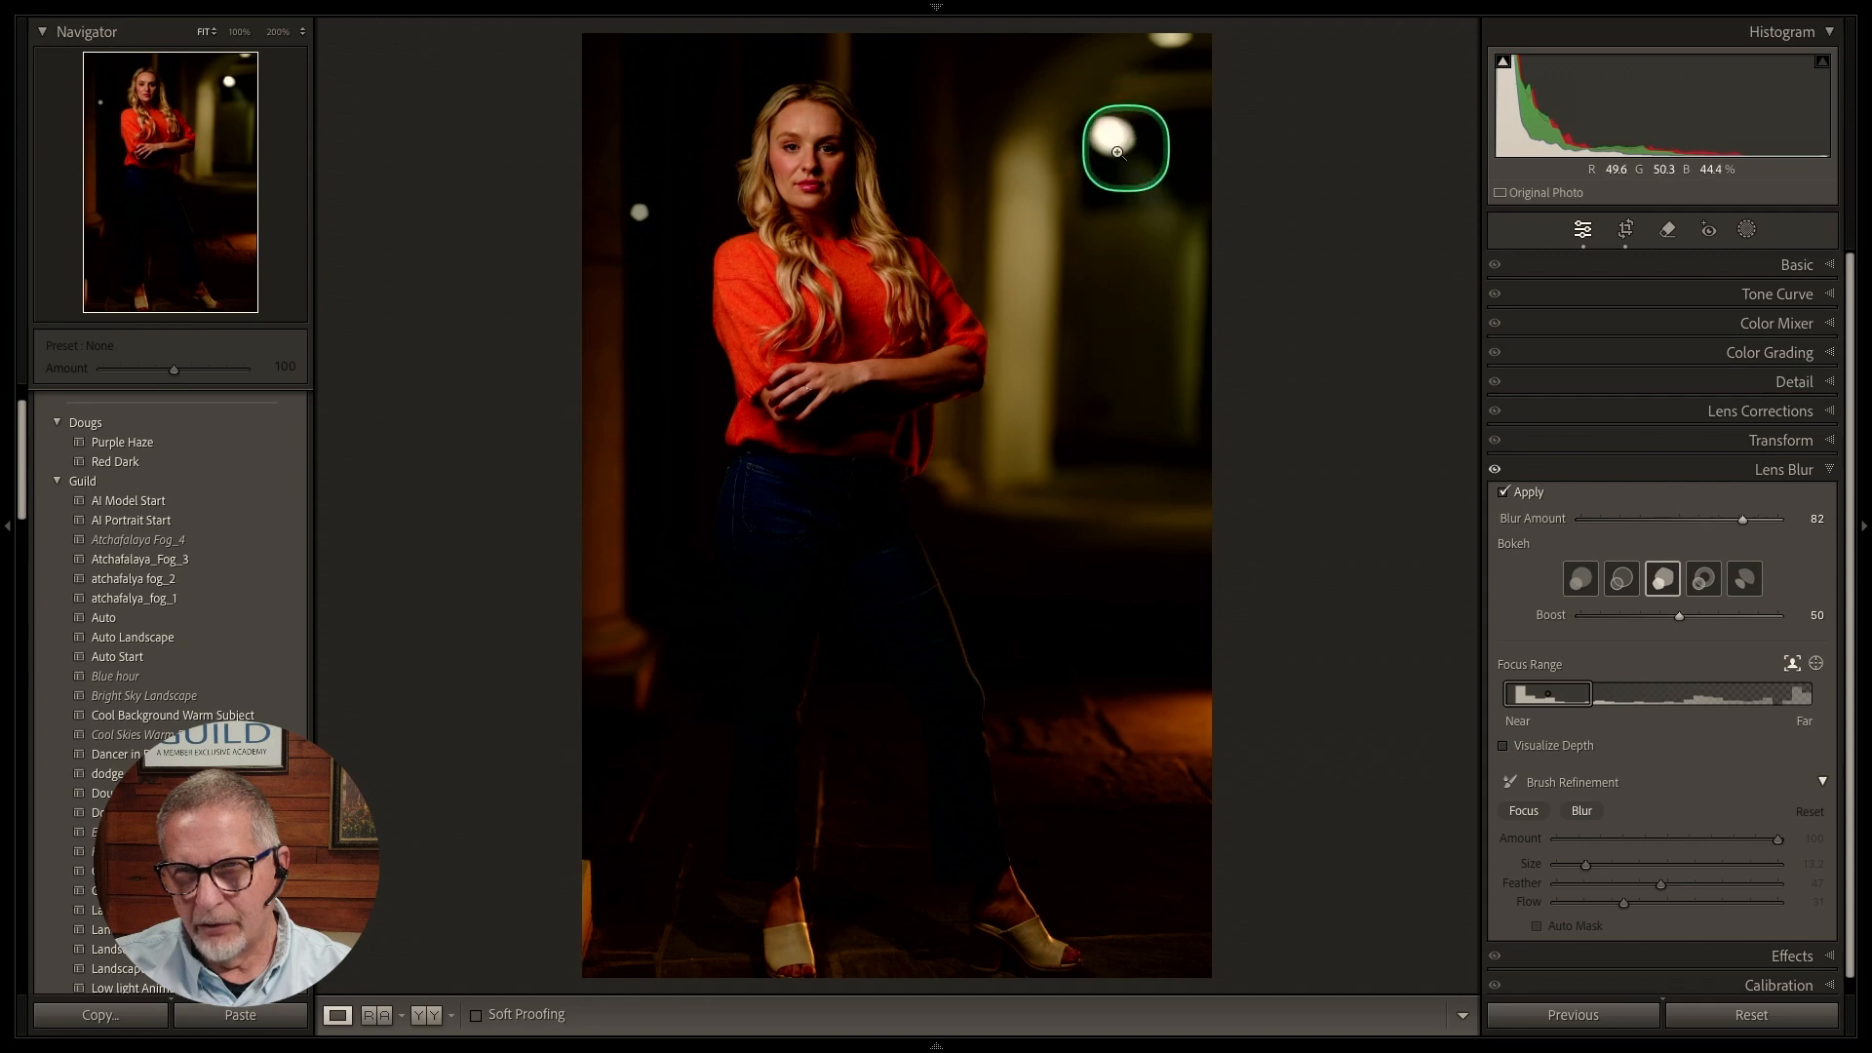
left_click(1703, 583)
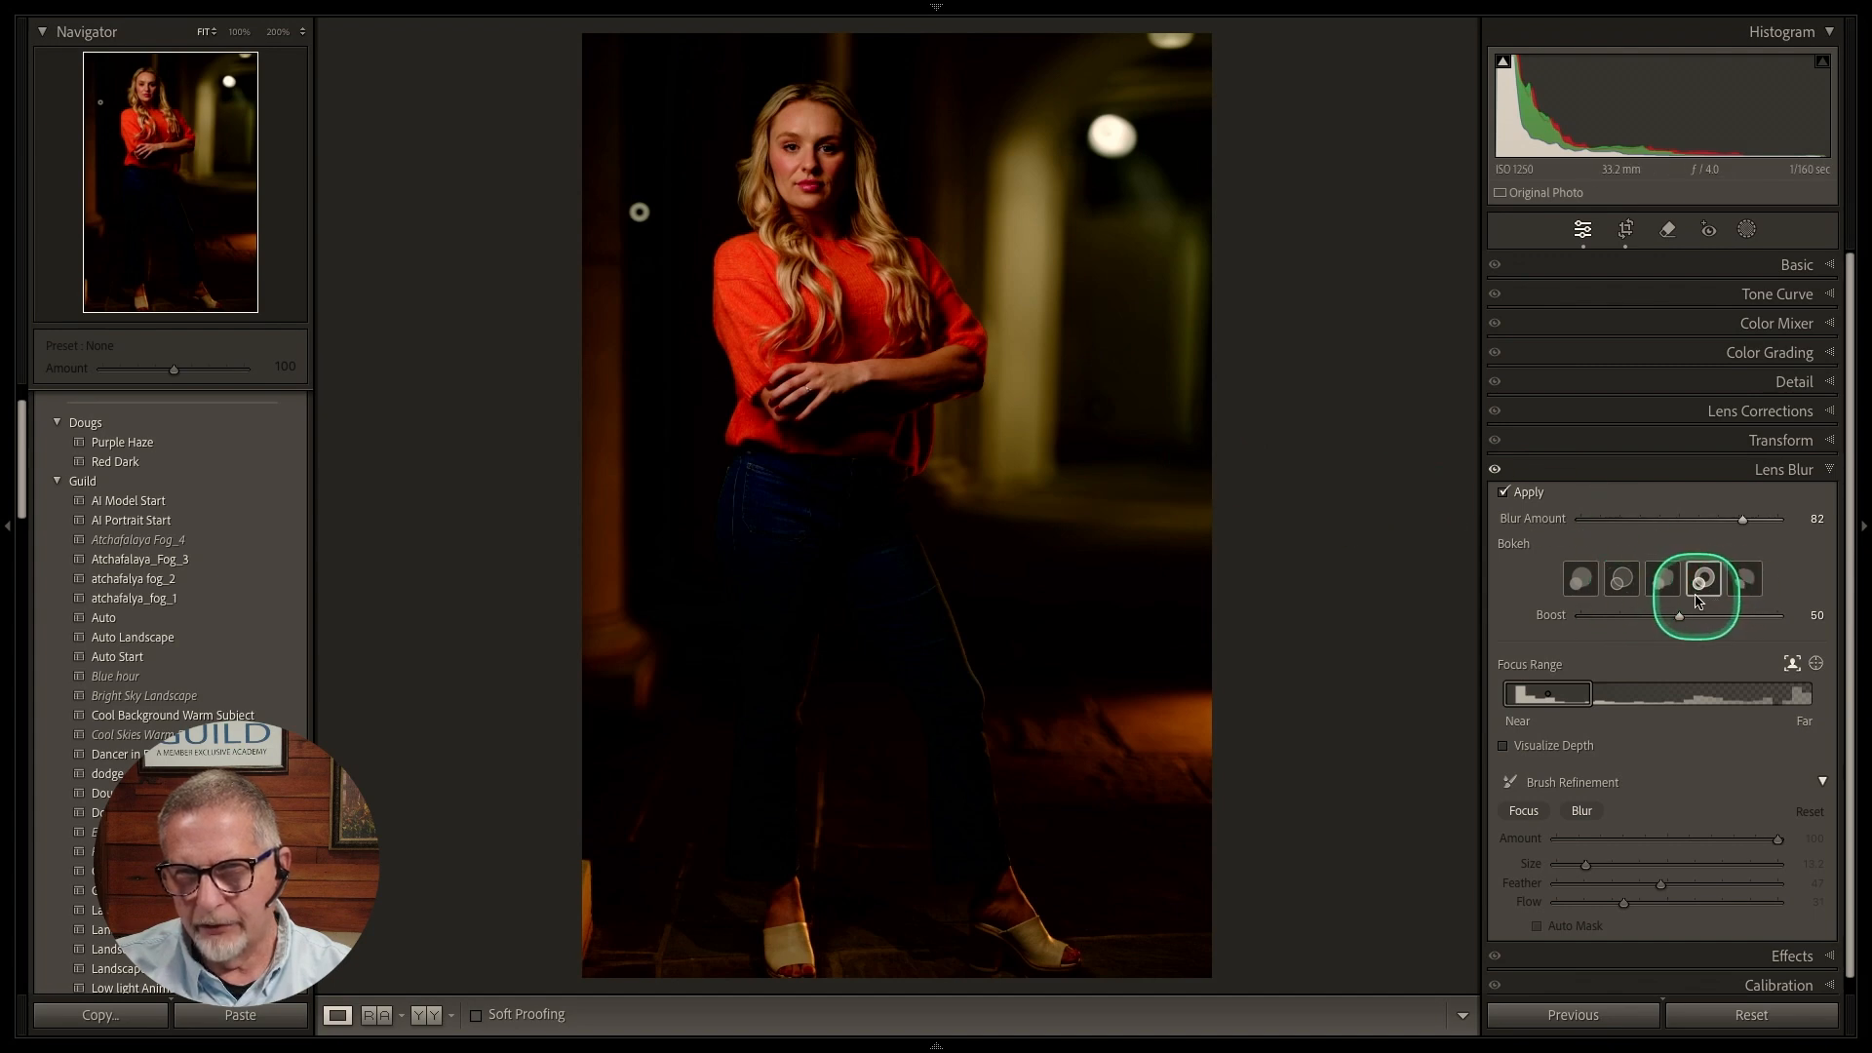
left_click(1747, 583)
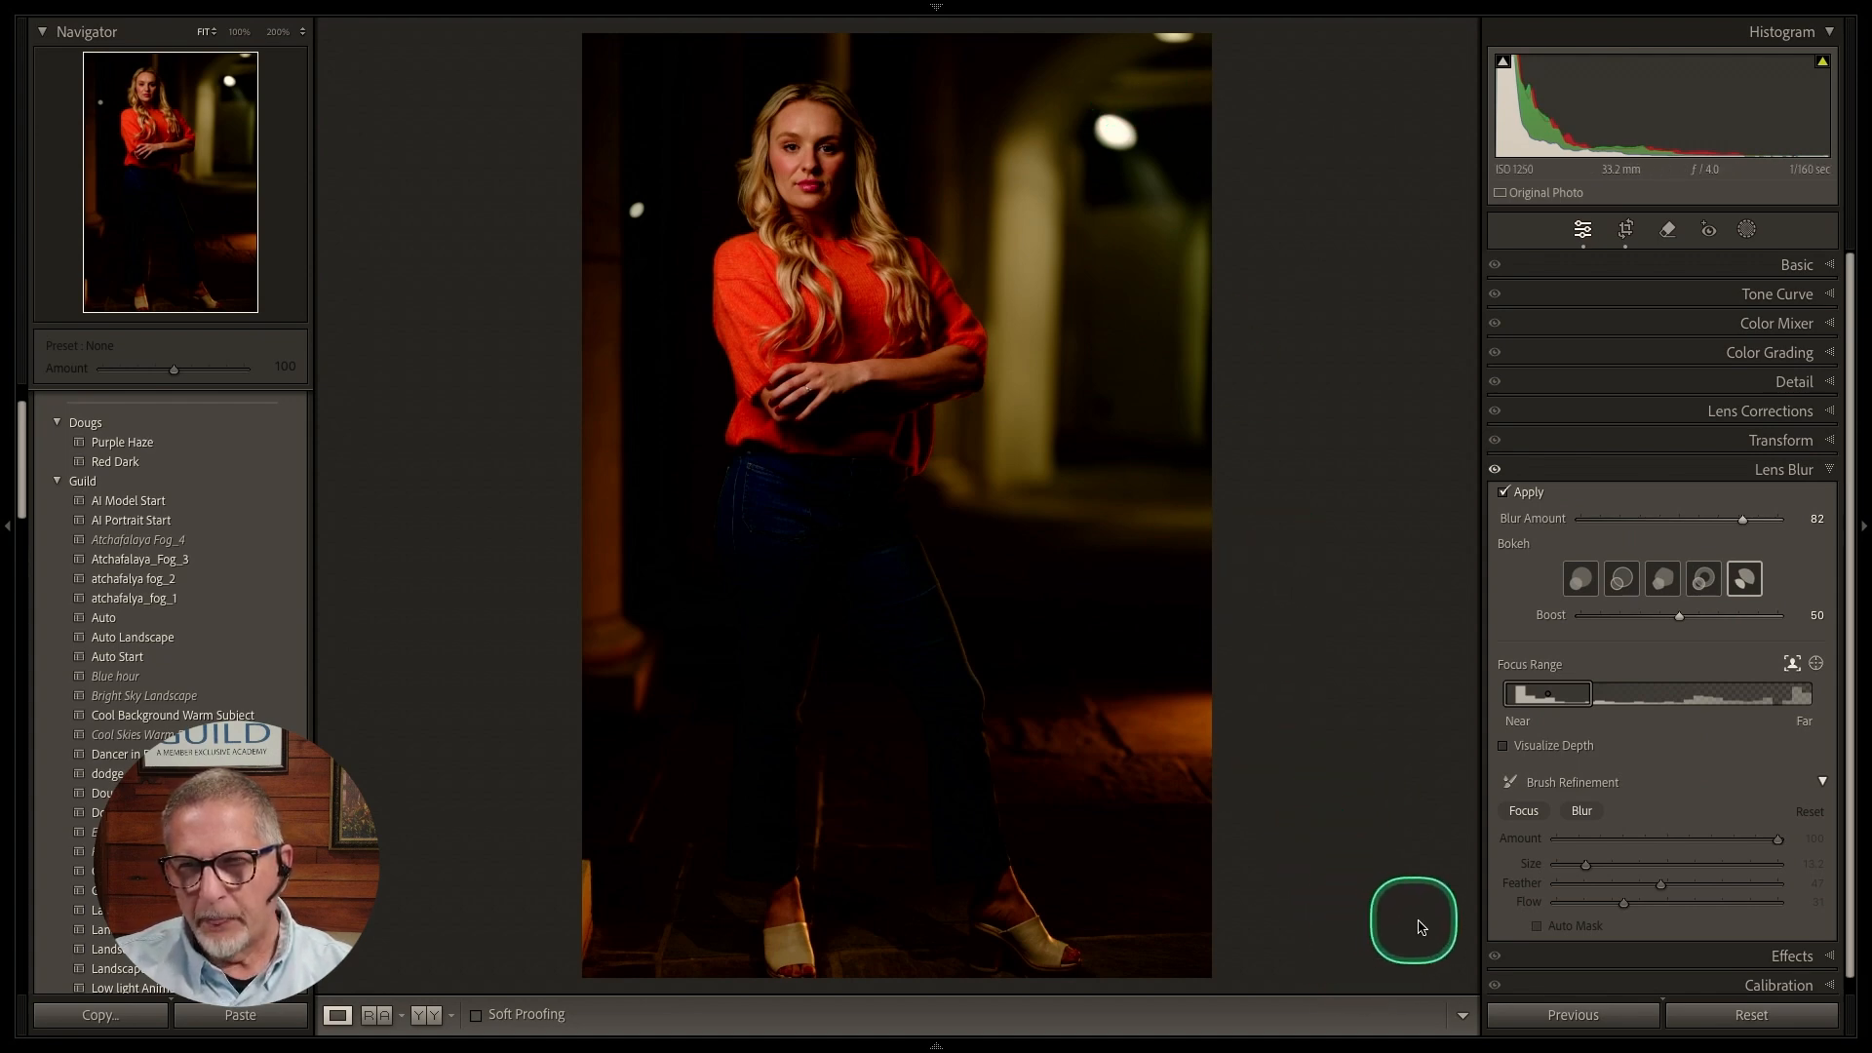
Show the depth map, paint the gap in the woman's hair with the Focus brush at amount 100 and flow 100, and hide the map.
left_click(1502, 745)
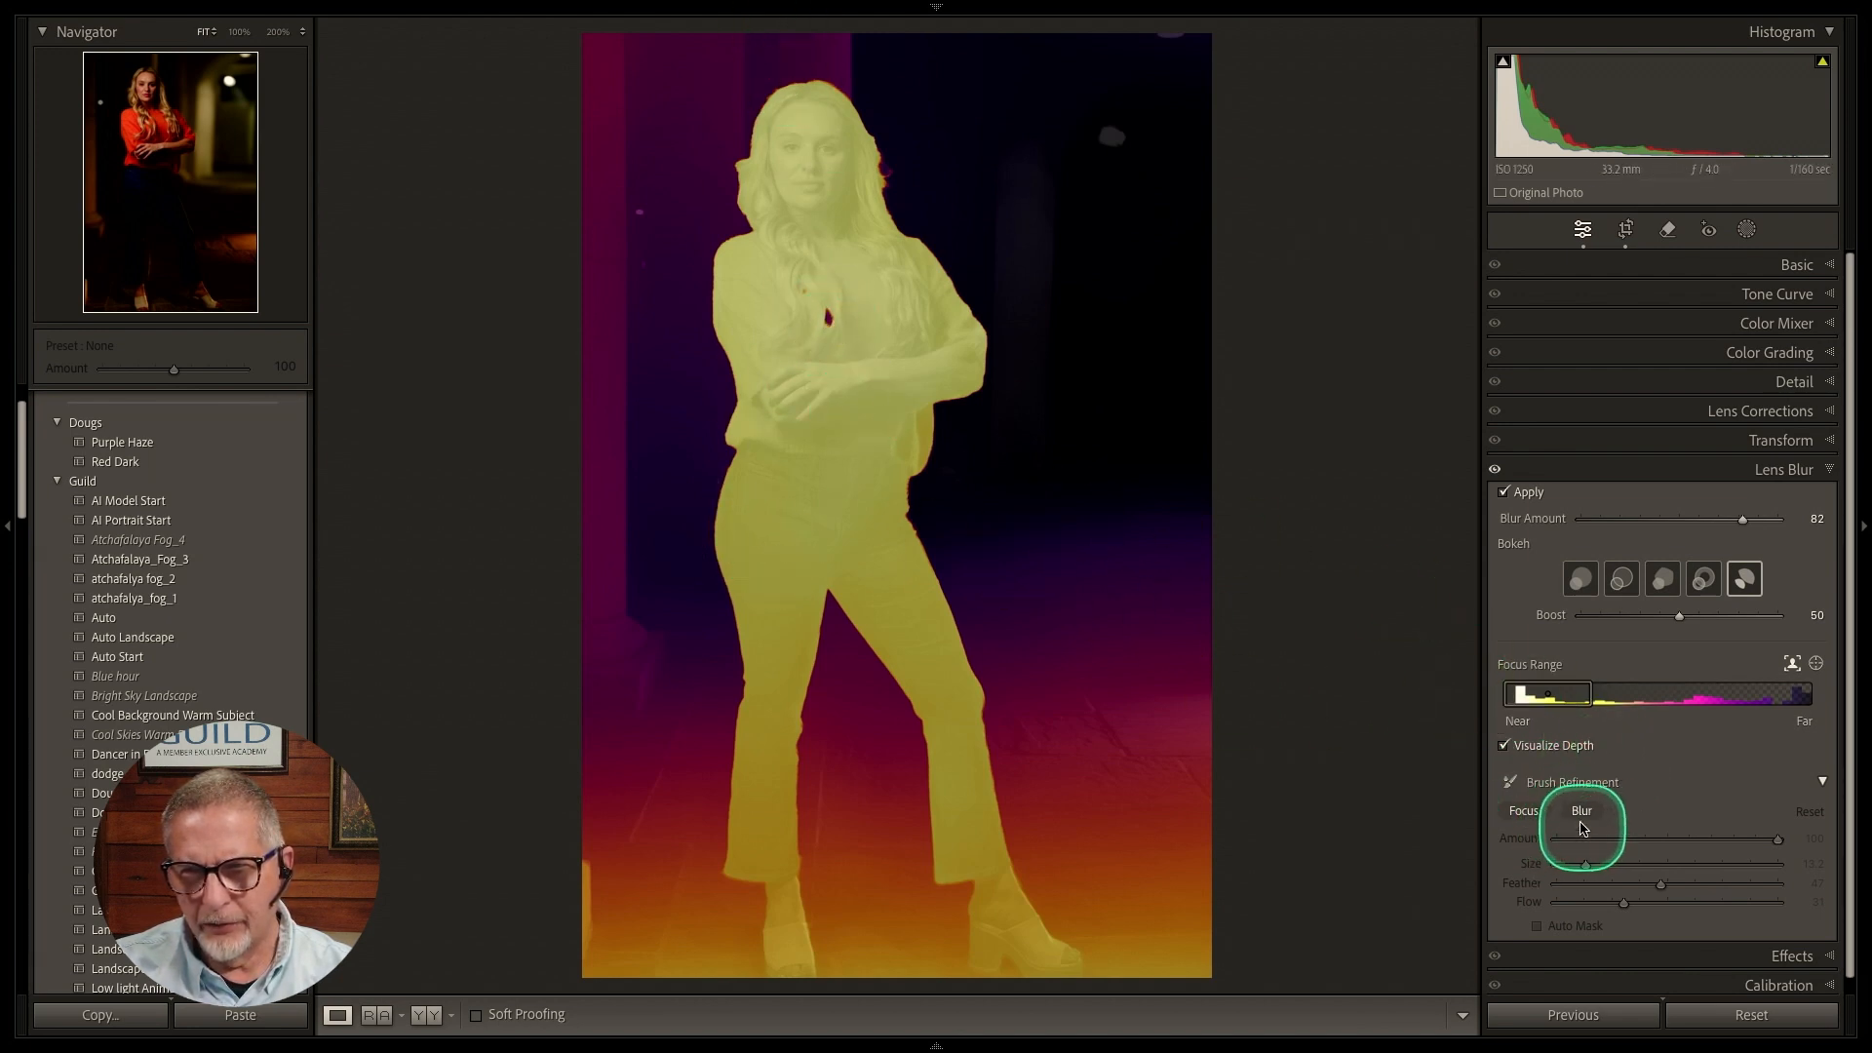
left_click(1525, 812)
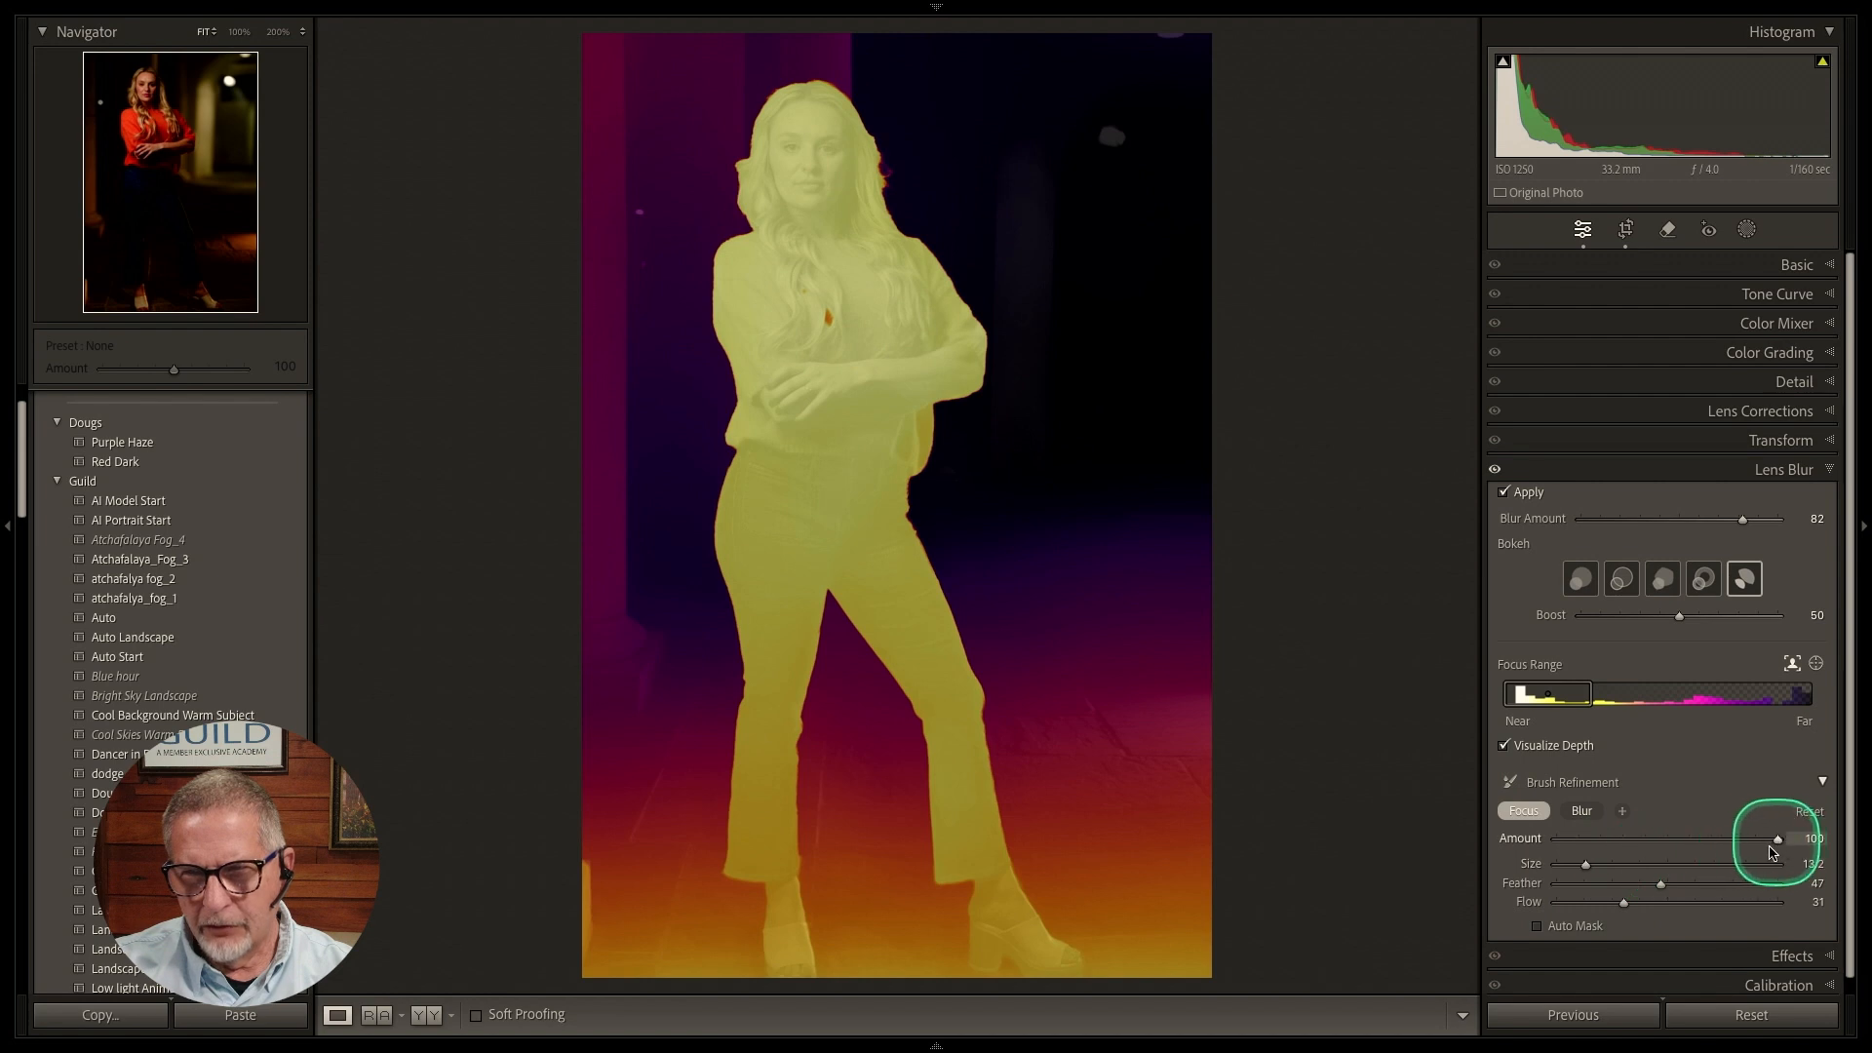
left_click_drag(1626, 904, 1655, 906)
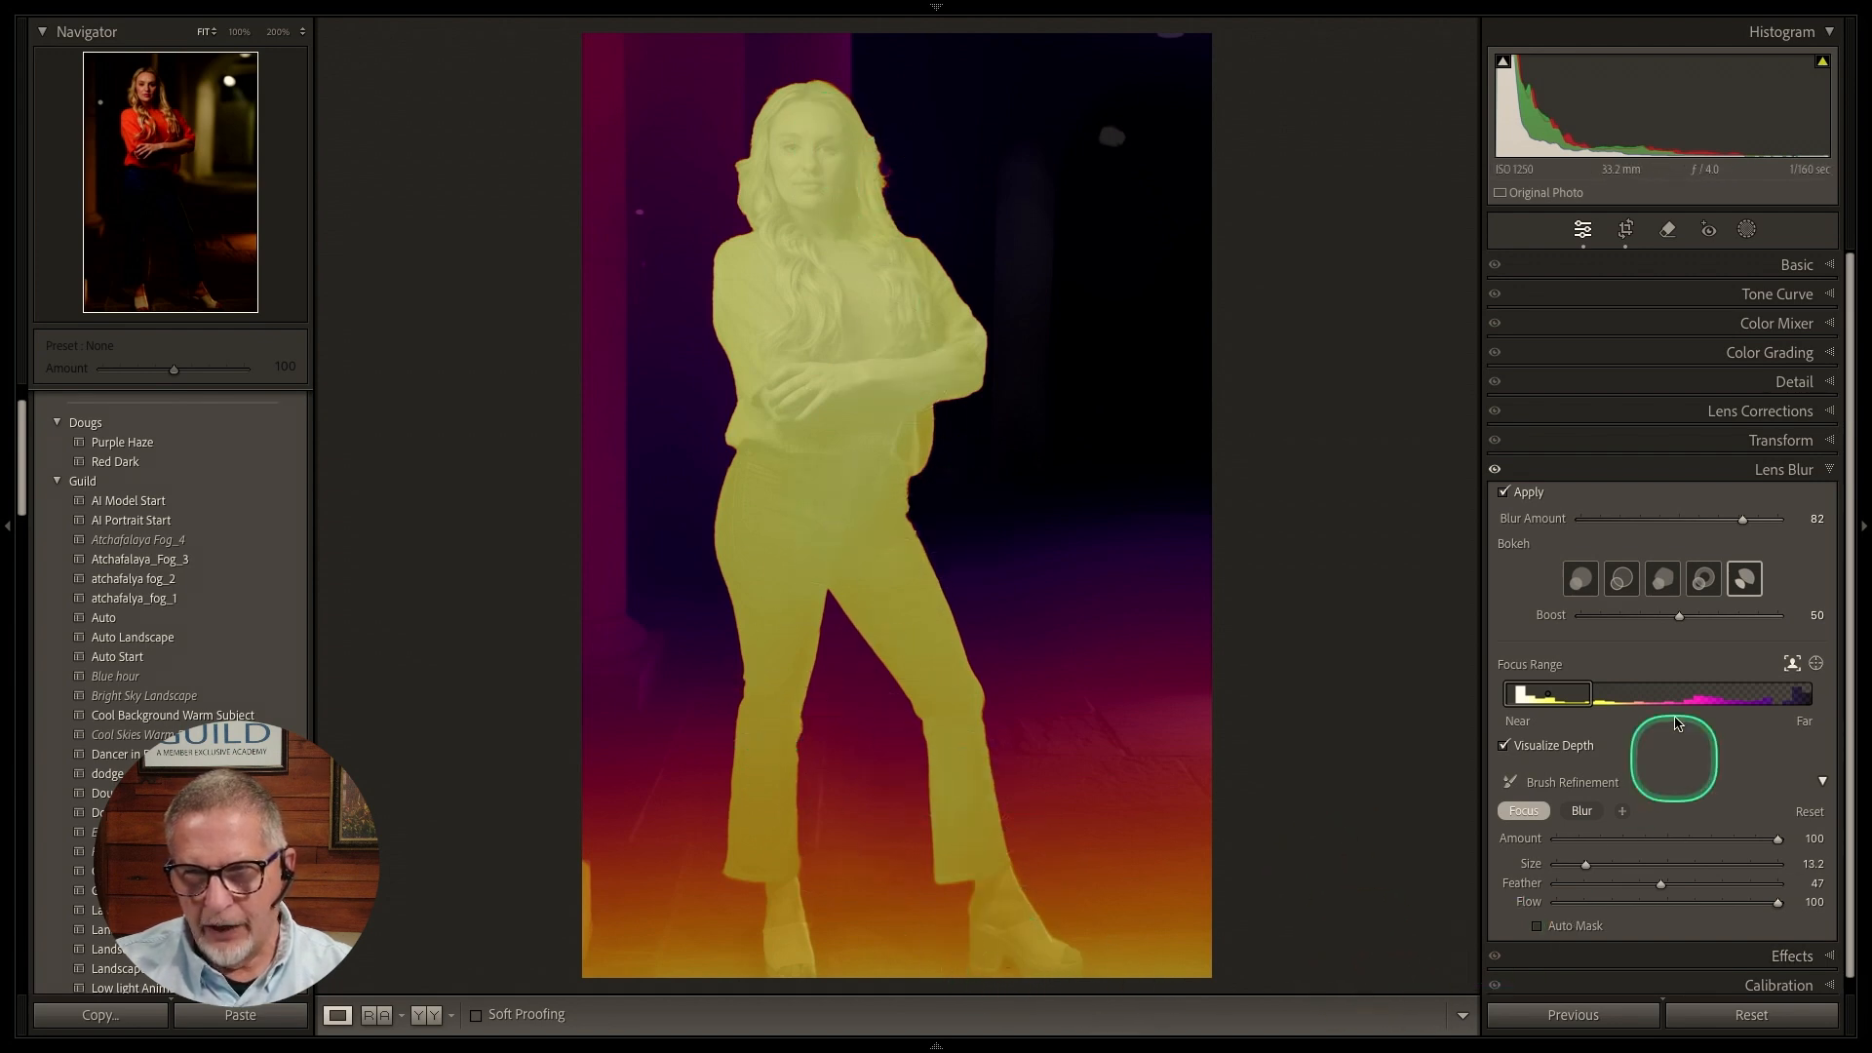
left_click(1505, 746)
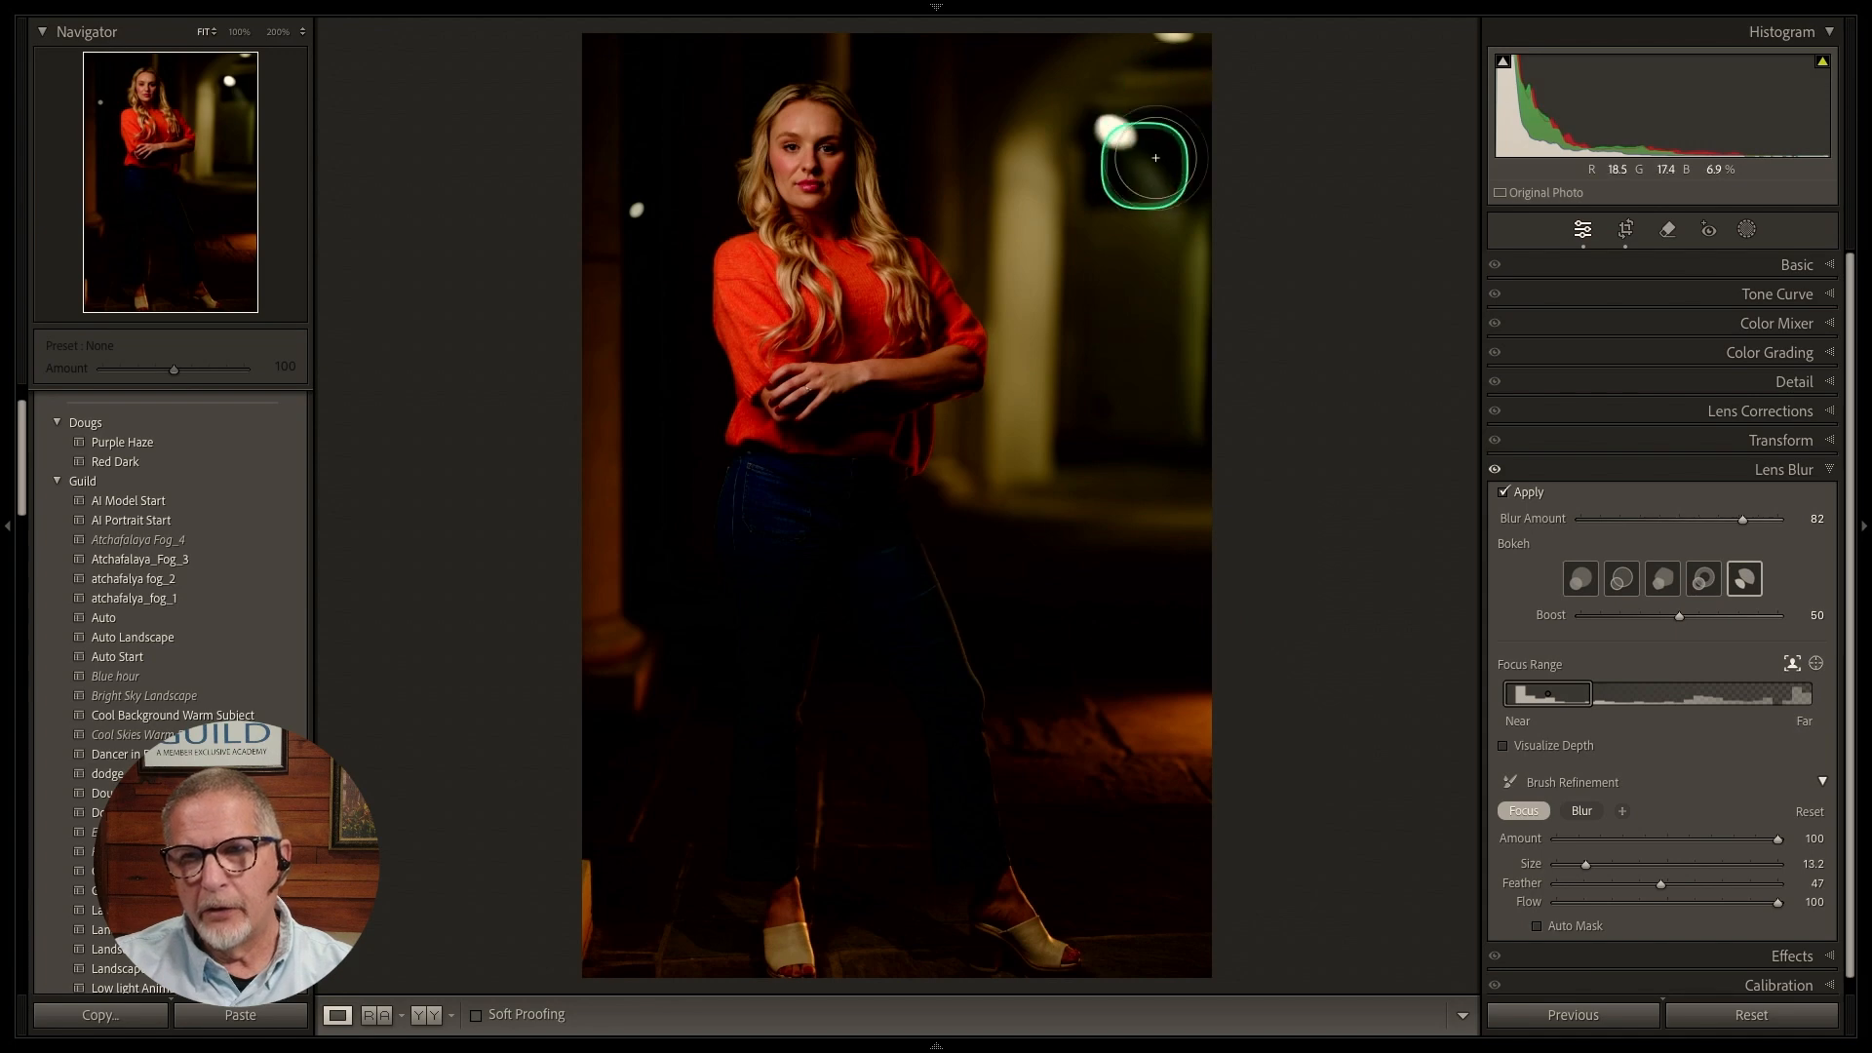
Remove the small light beside the woman and the light at the photo's upper edge using Generative AI Remove at size 6, opacity 85.
left_click(1666, 230)
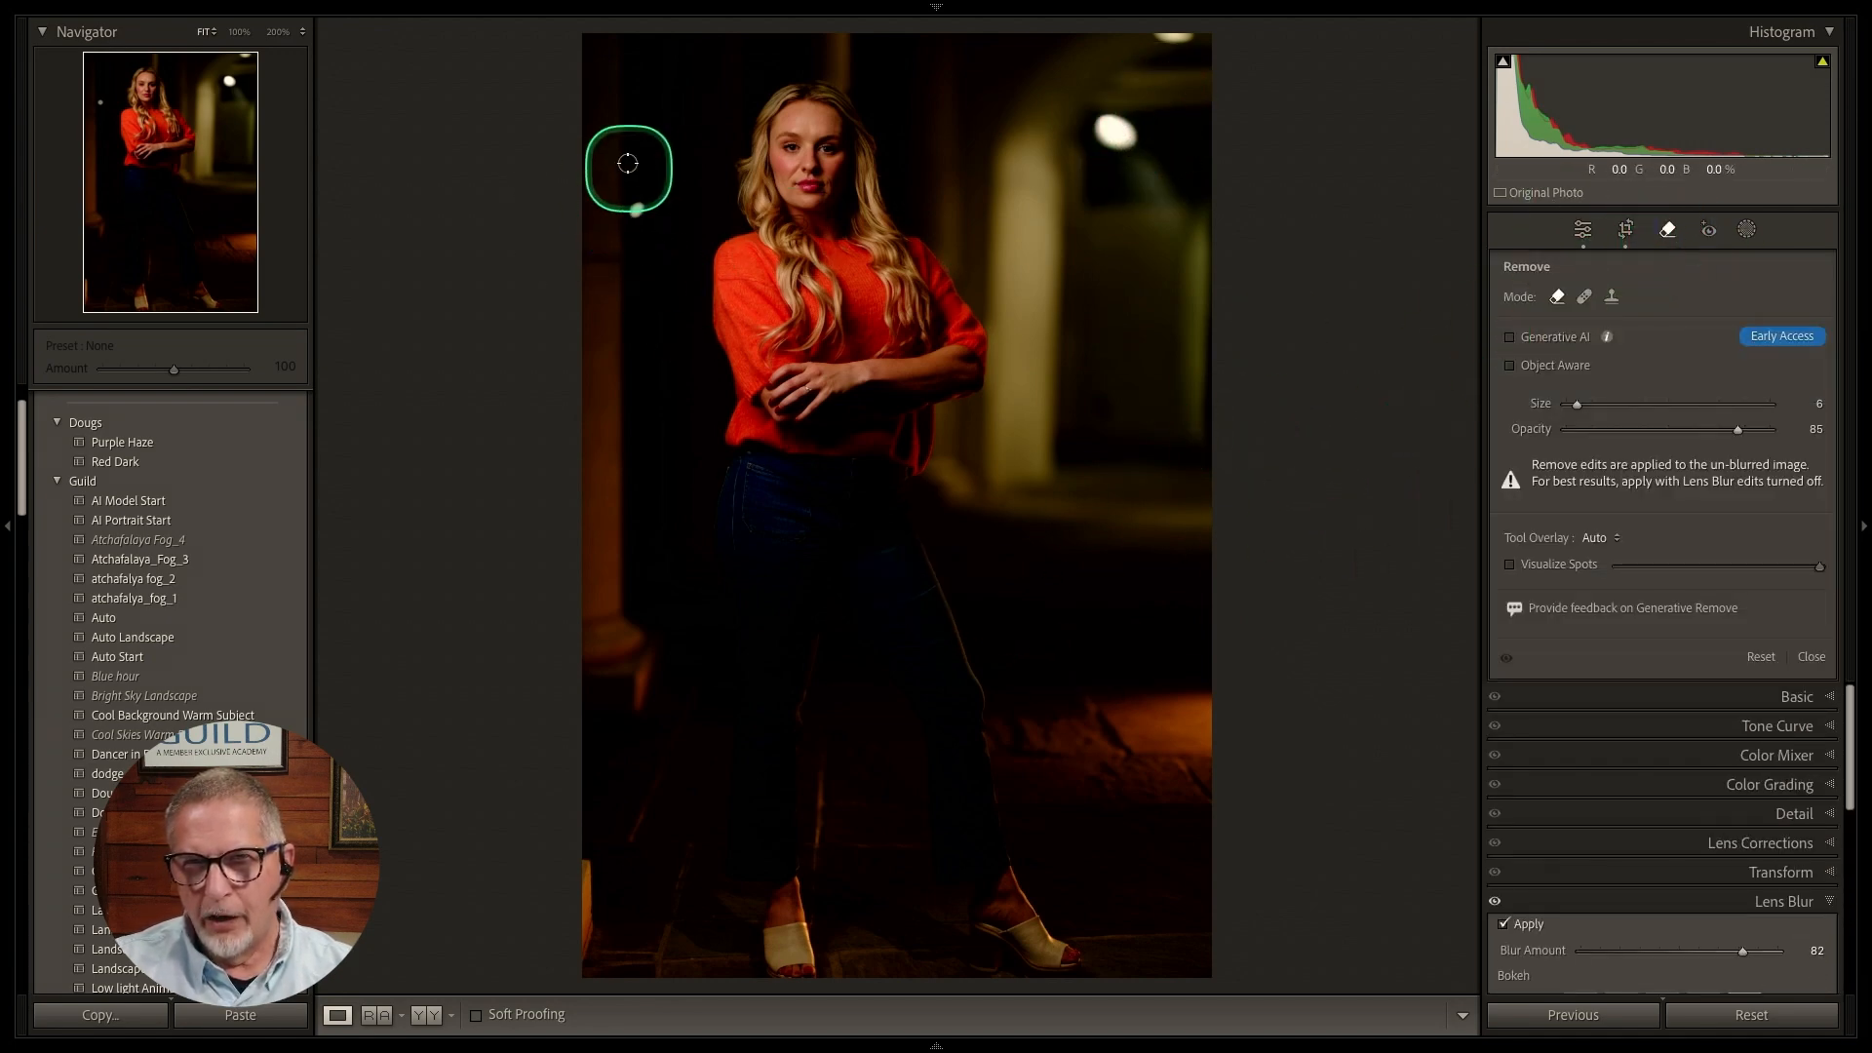
left_click(1511, 337)
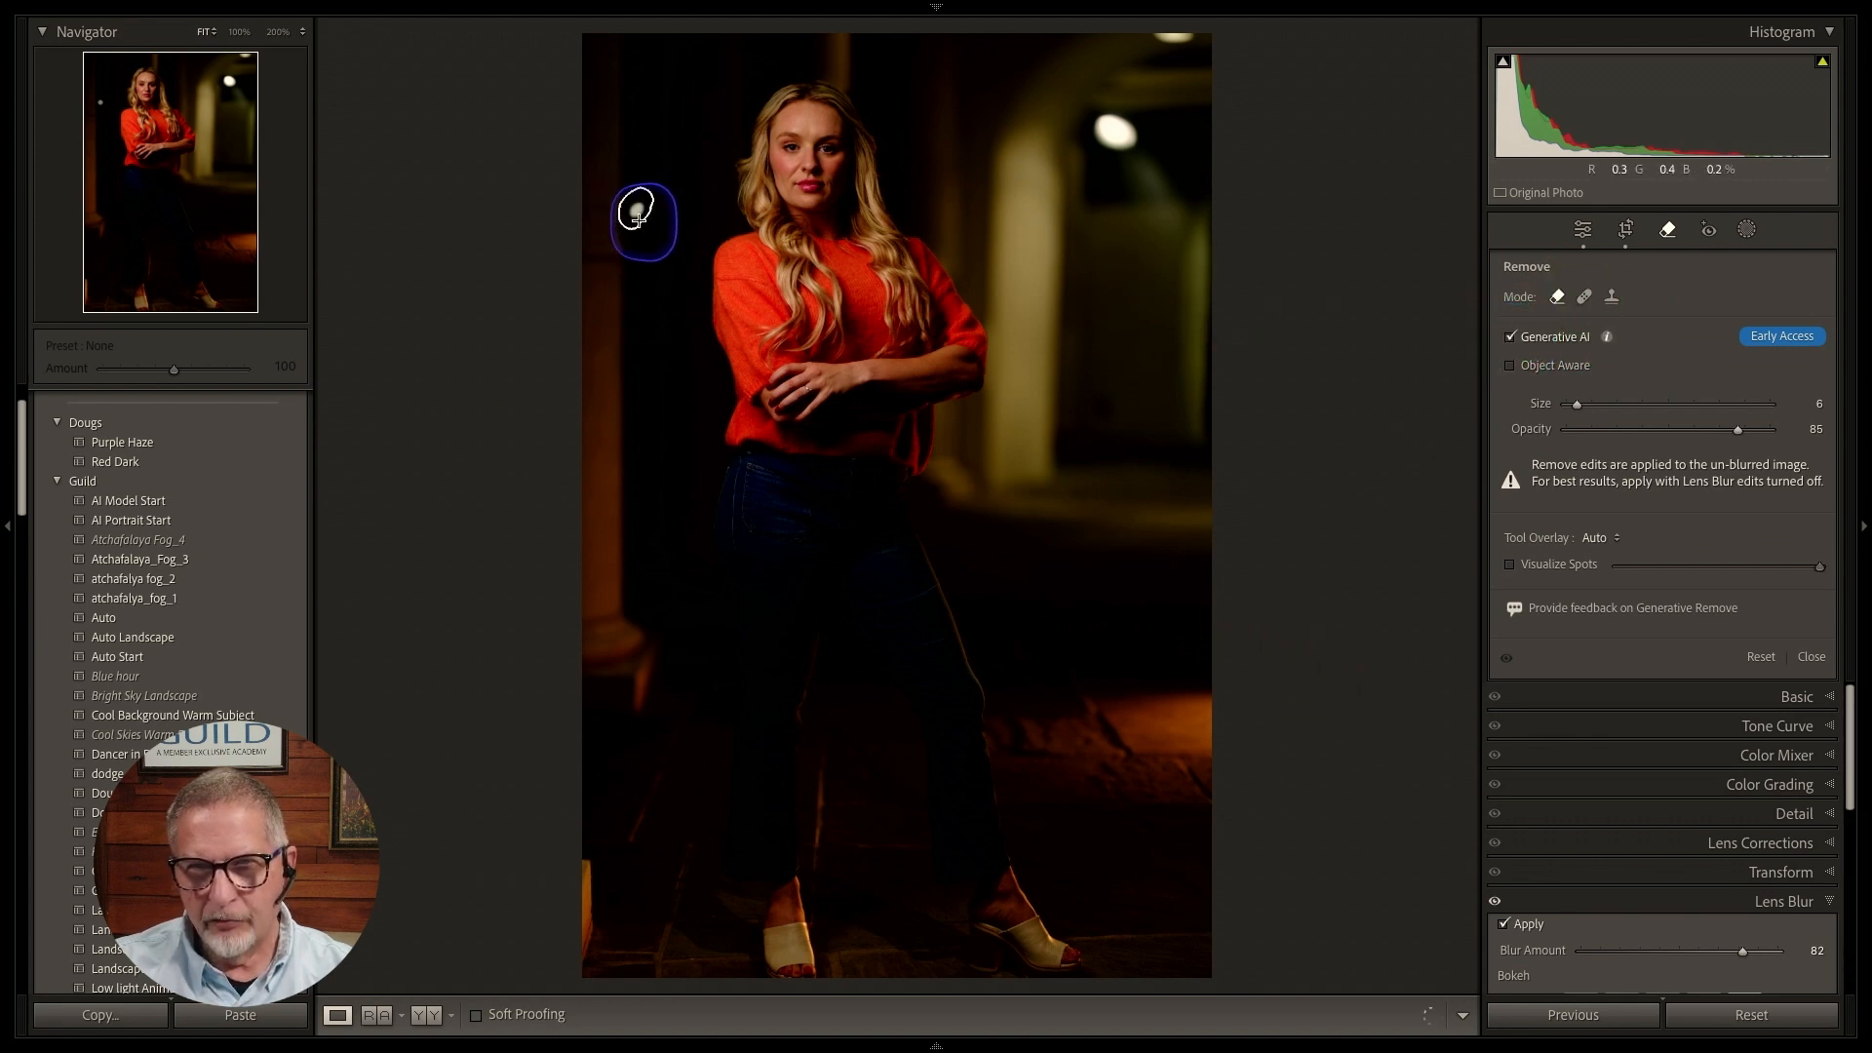
left_click(639, 206)
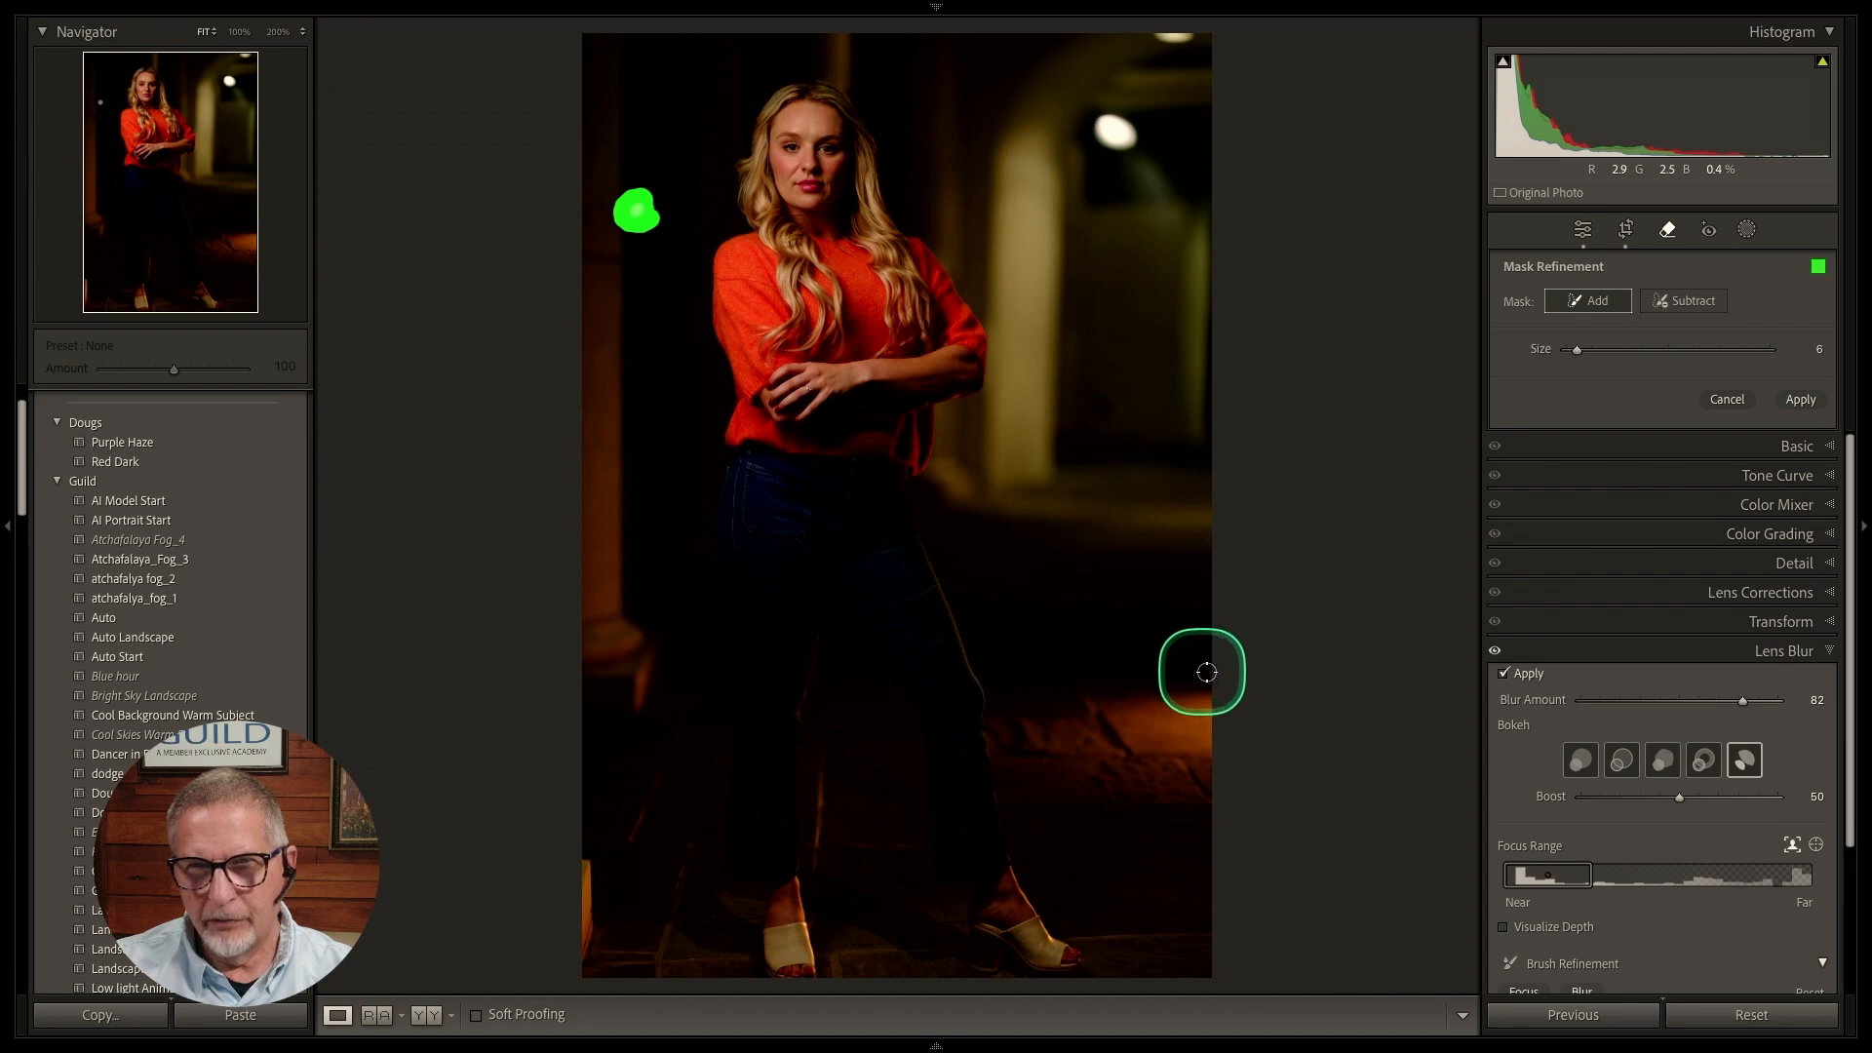
left_click(1802, 406)
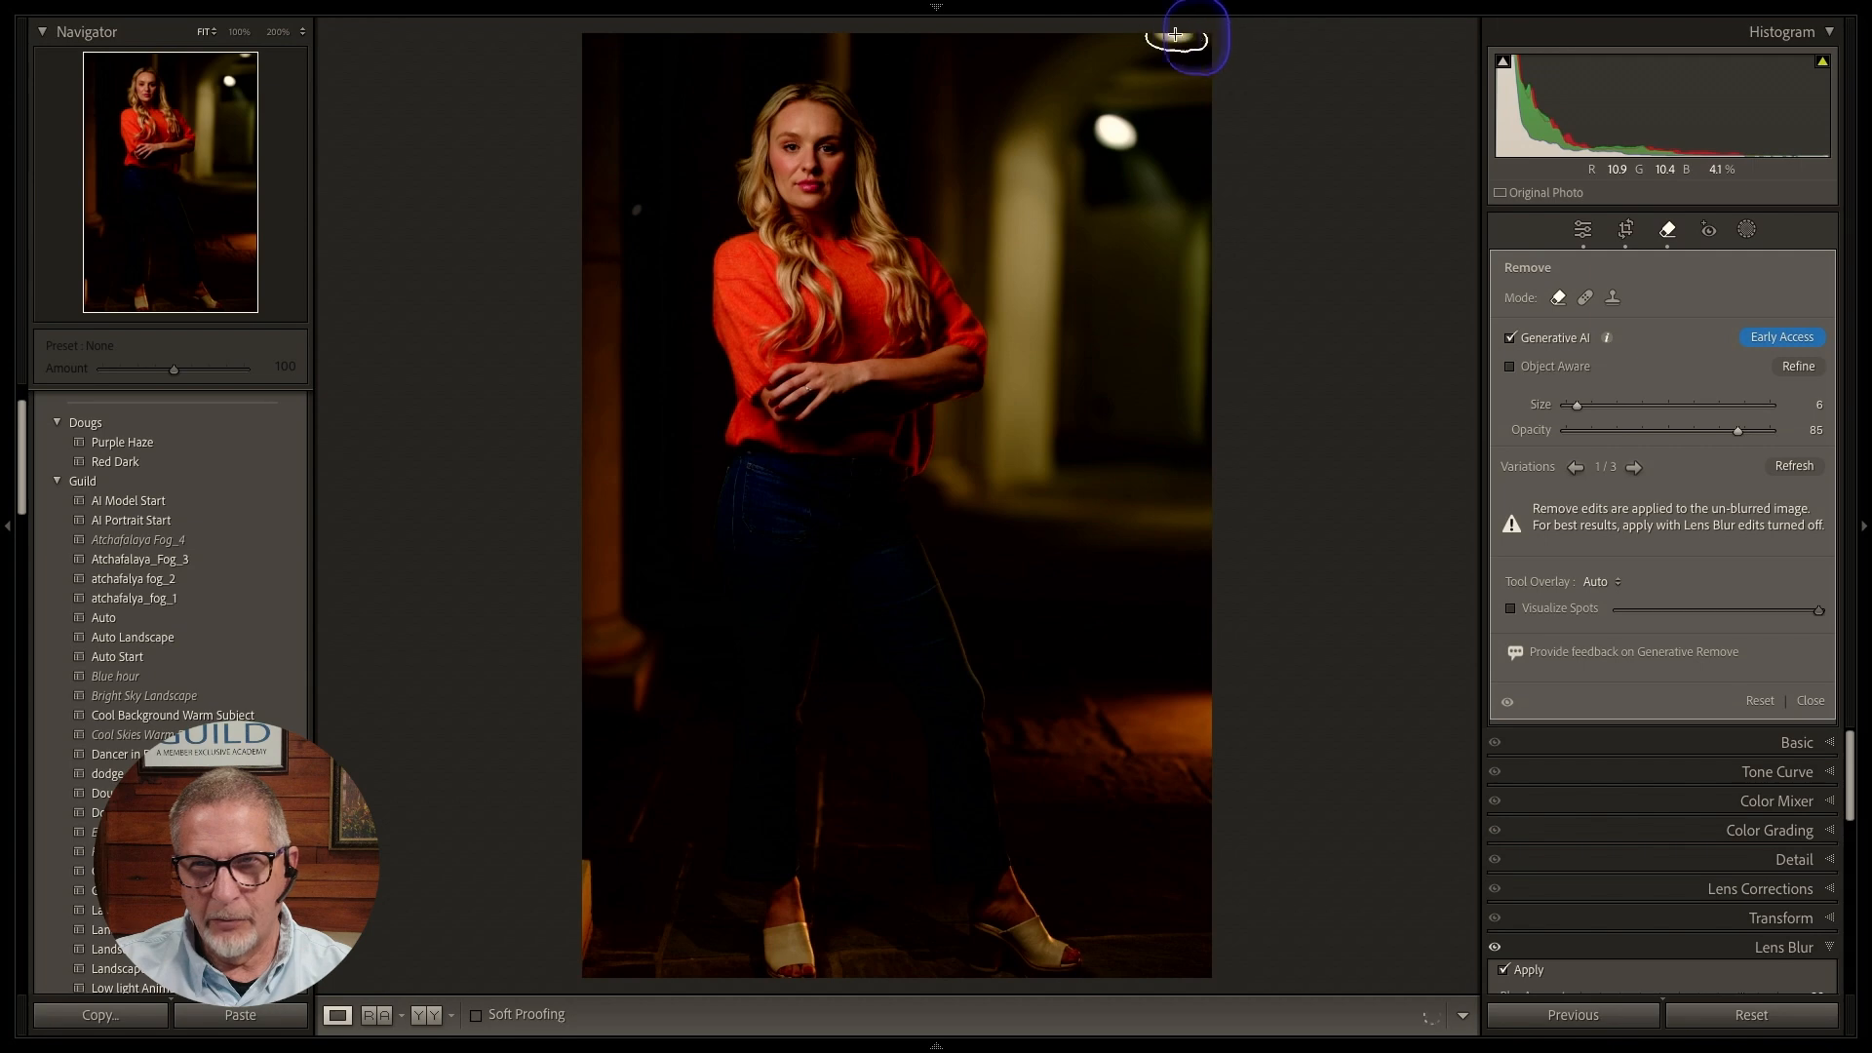
left_click_drag(1142, 33, 1143, 37)
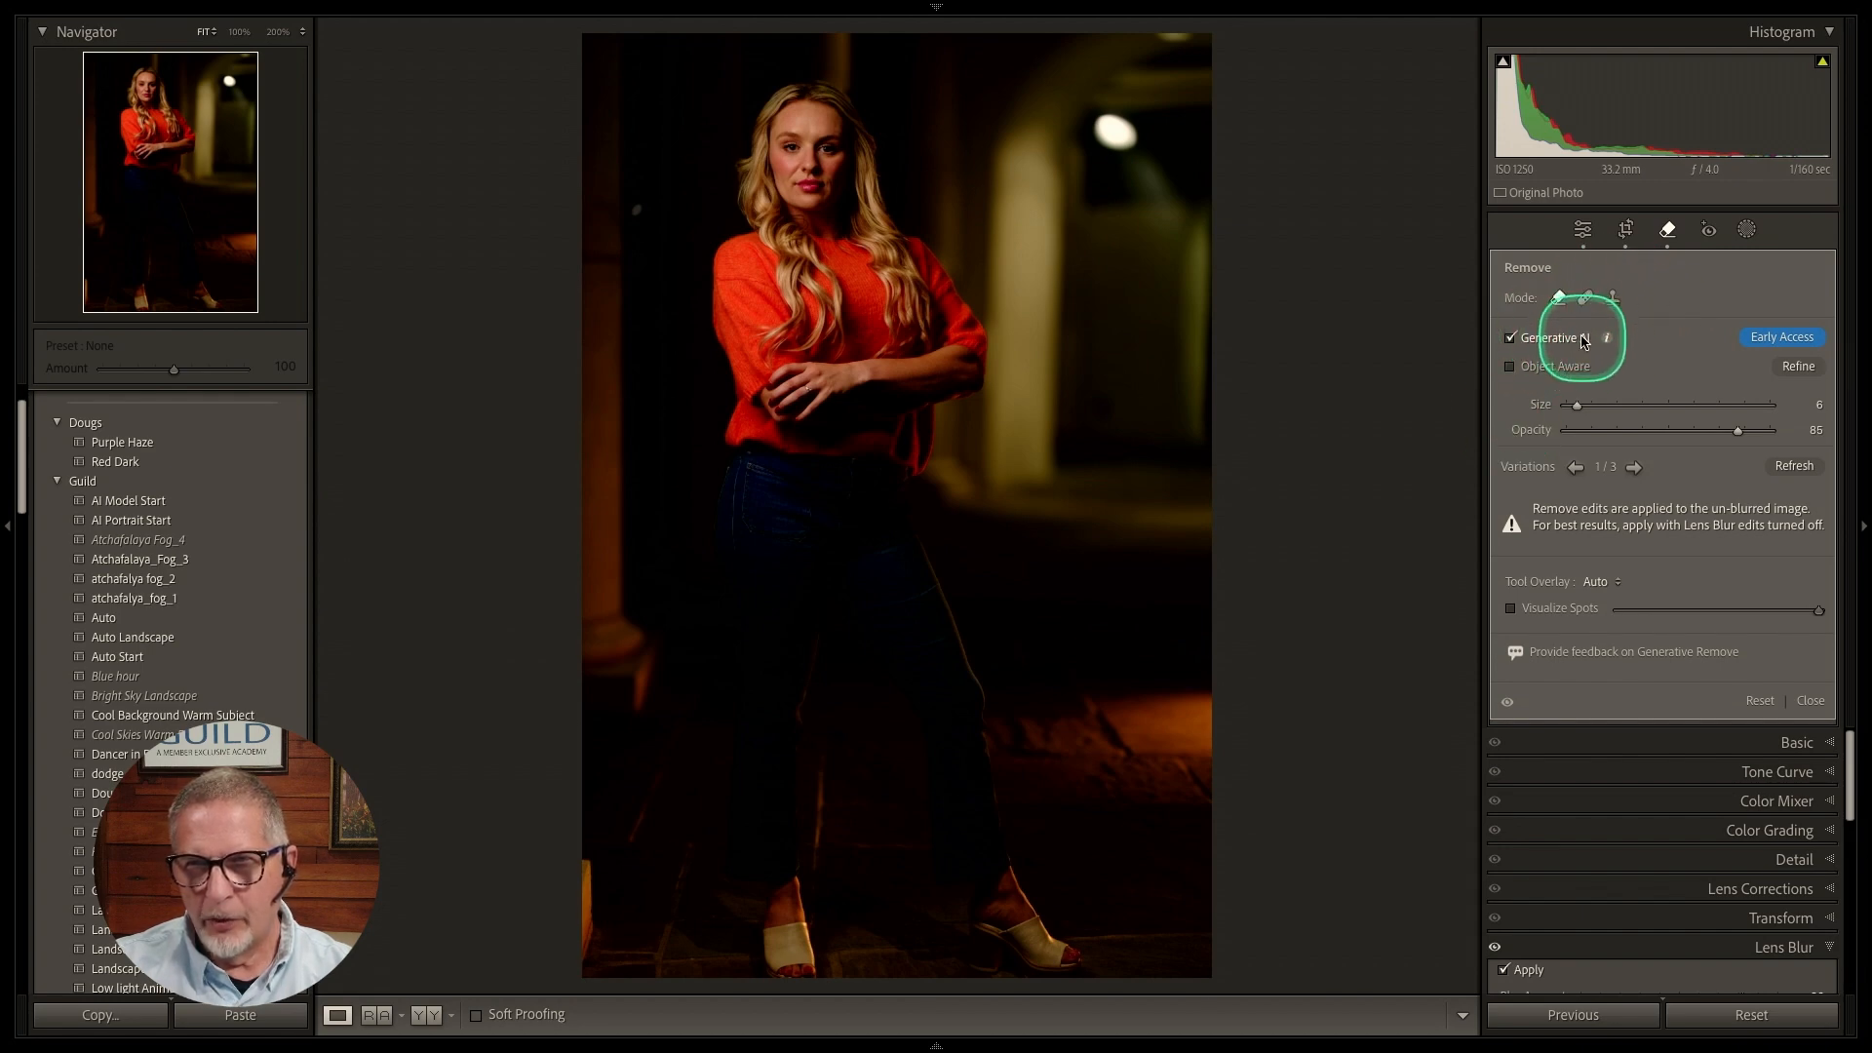
Clone over the leftover spot beside the woman with size 6, feather 47 and opacity 85, and close the Remove tool.
left_click(1585, 297)
left_click(1612, 297)
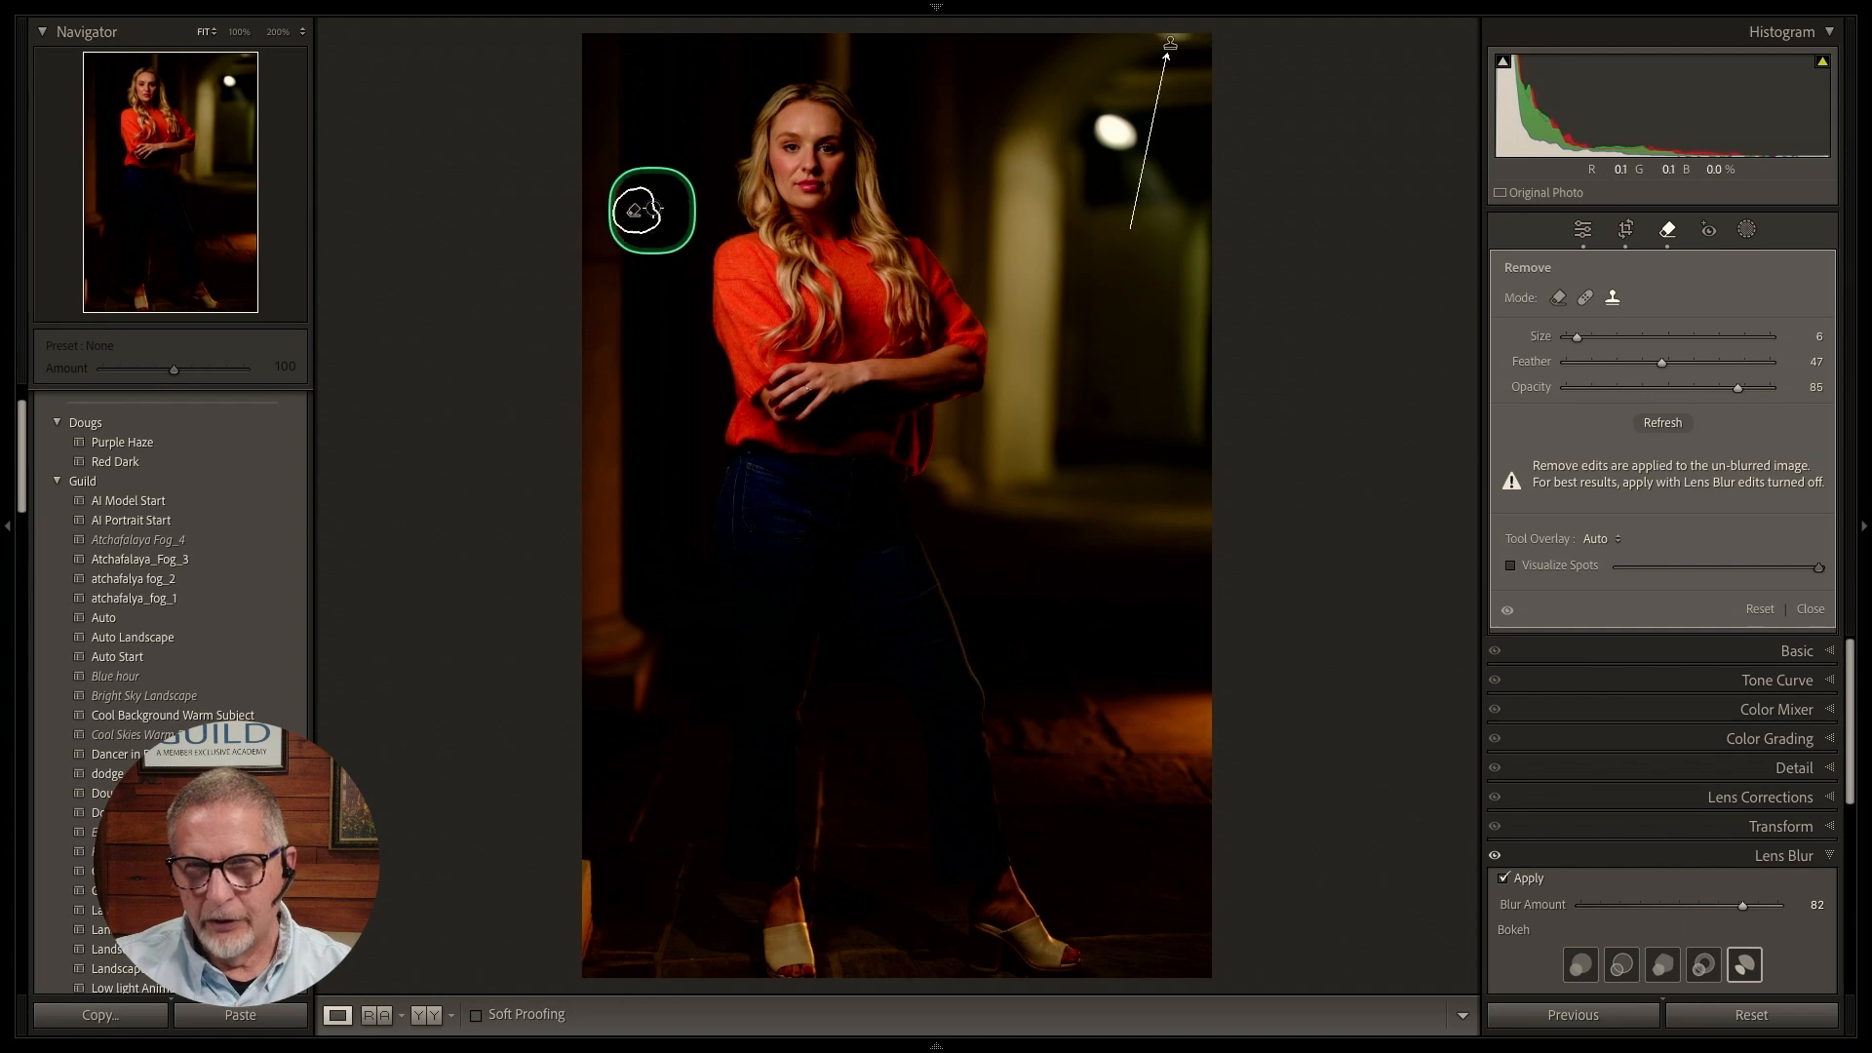
left_click(632, 207)
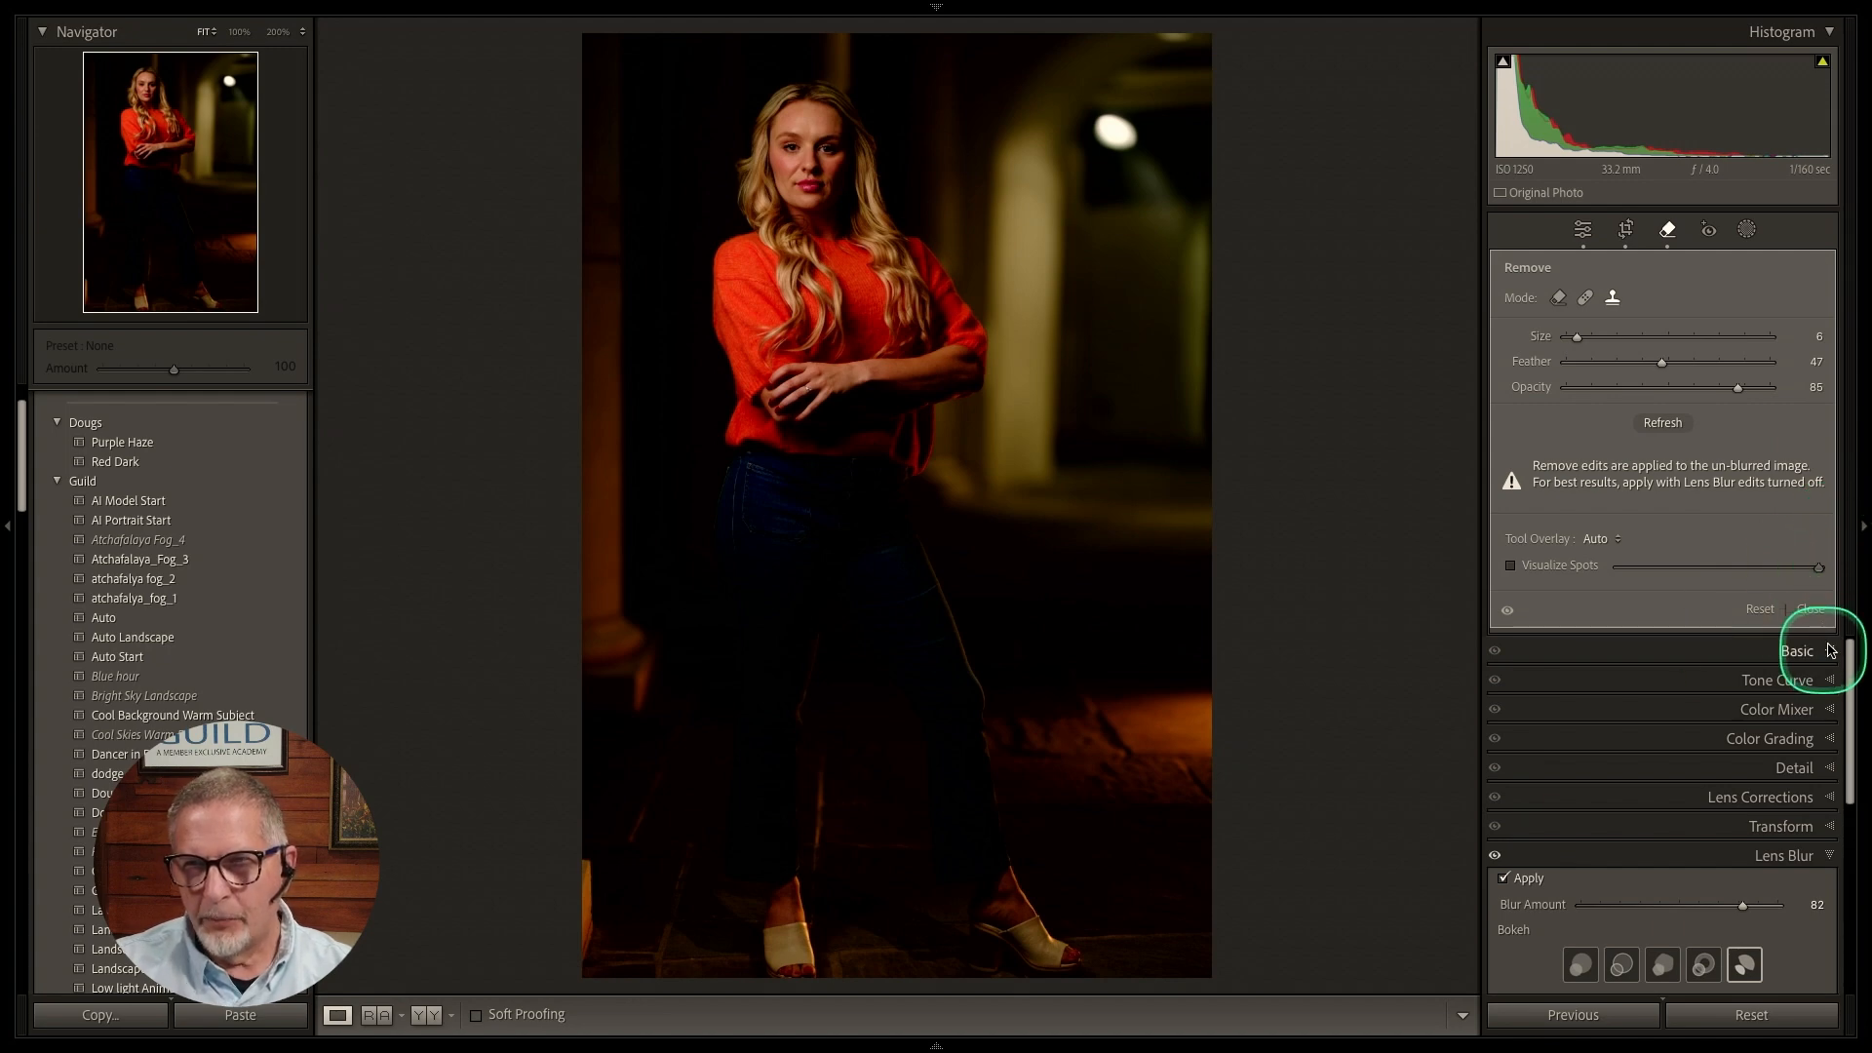
left_click(1810, 608)
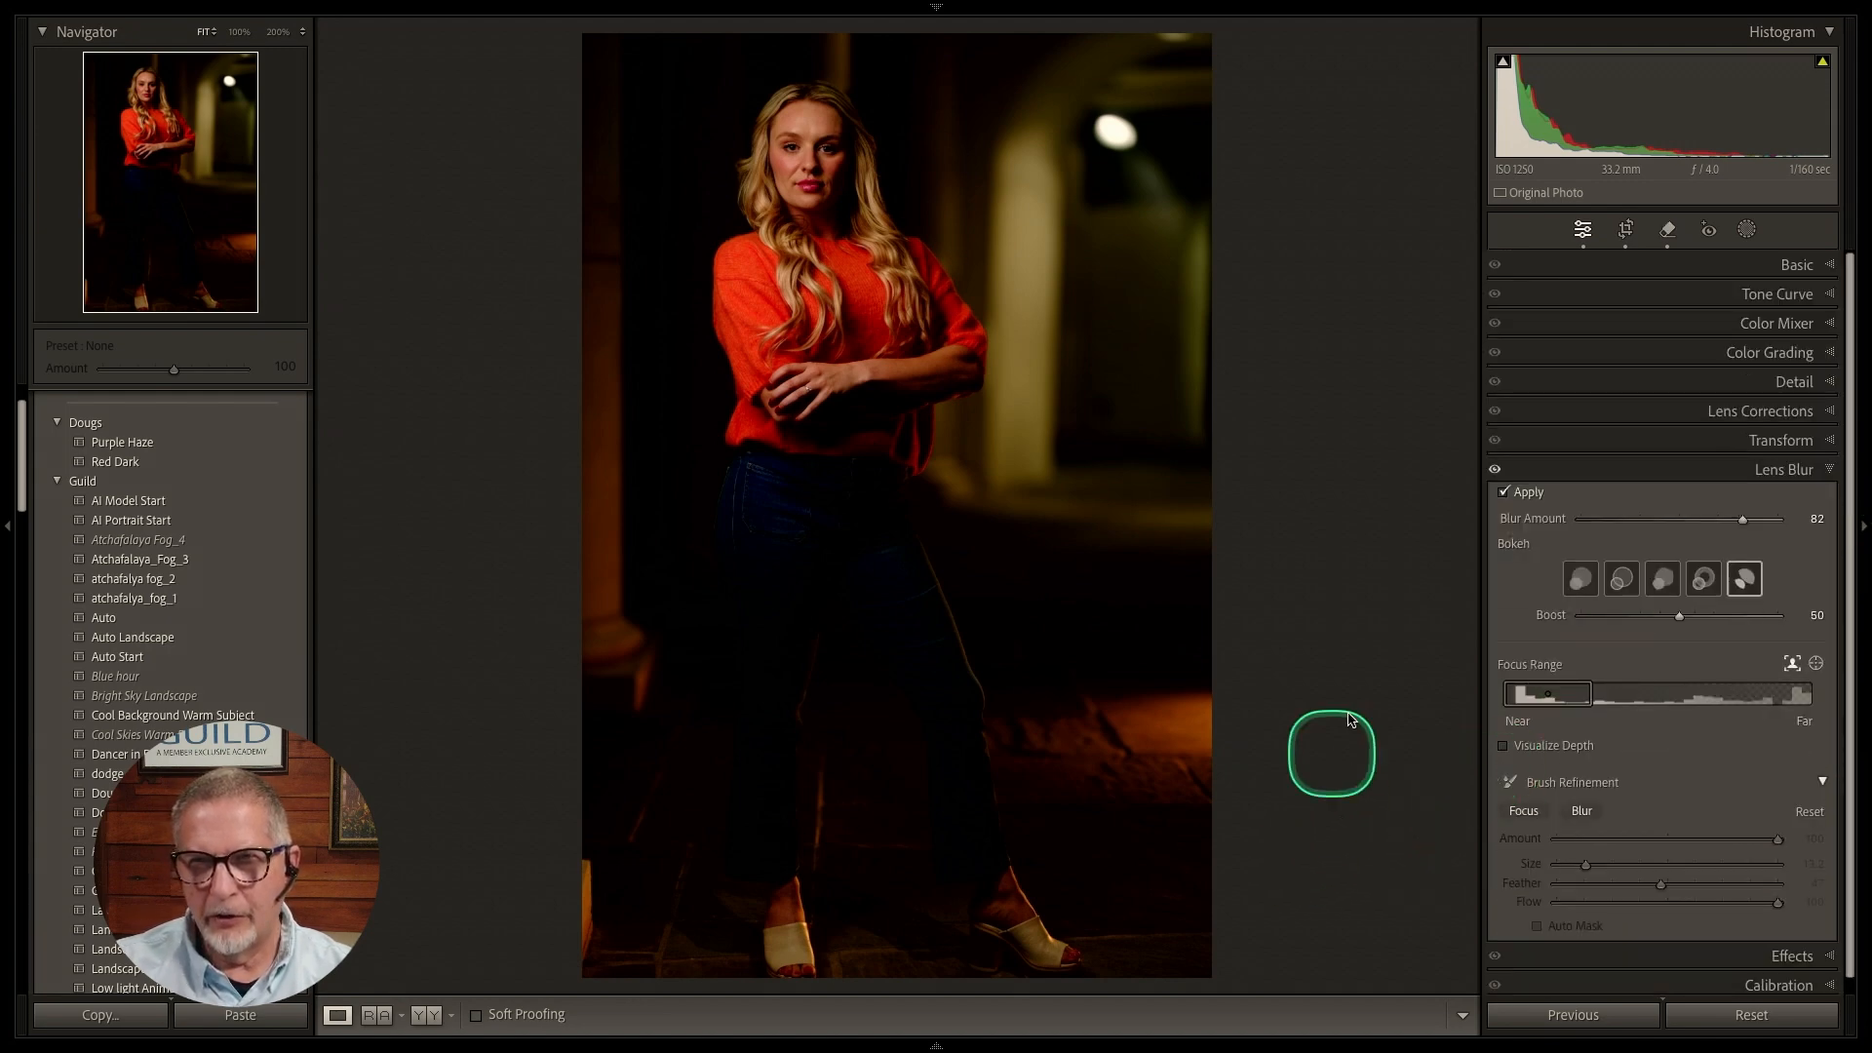